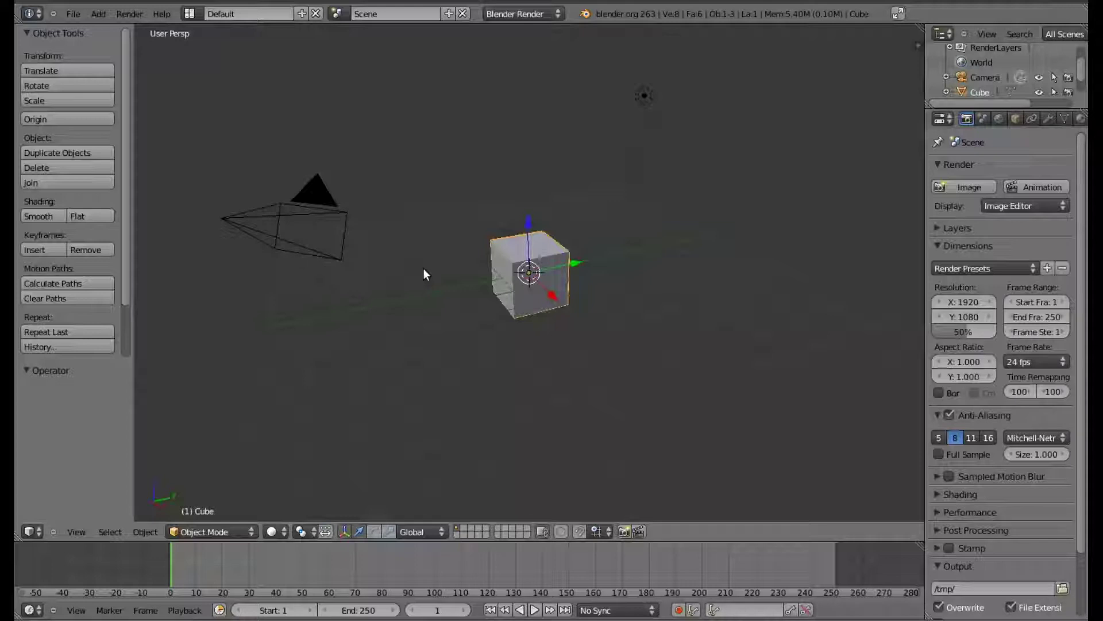
- Delete the default cube from the scene
middle_drag(381, 286, 482, 283)
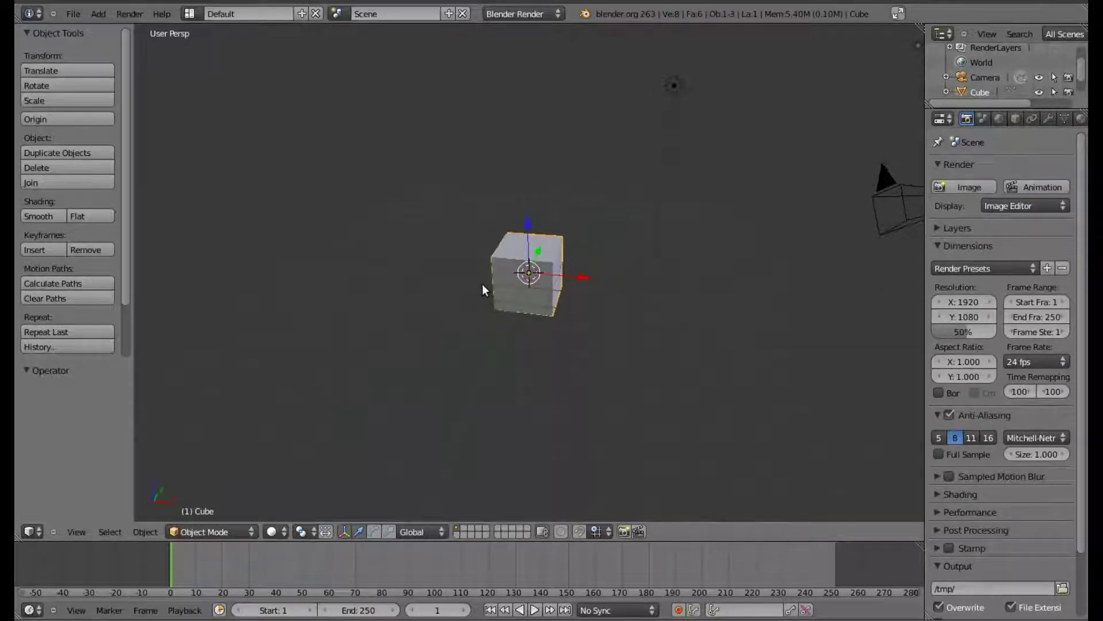
scroll(481, 281, down, 1)
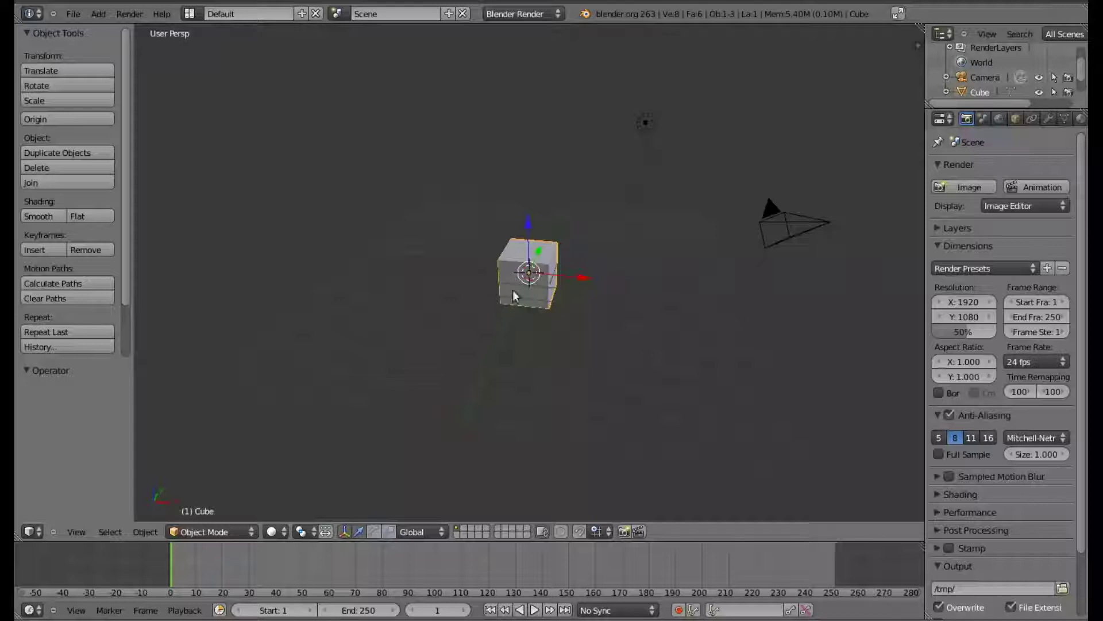
middle_drag(717, 337, 564, 325)
scroll(556, 325, up, 2)
key(x)
click(564, 299)
mouse_move(546, 298)
middle_down()
mouse_move(484, 308)
mouse_move(575, 314)
mouse_move(571, 328)
mouse_move(619, 330)
mouse_move(644, 298)
mouse_move(627, 286)
mouse_move(469, 298)
mouse_move(505, 310)
mouse_move(494, 295)
mouse_move(552, 297)
middle_up()
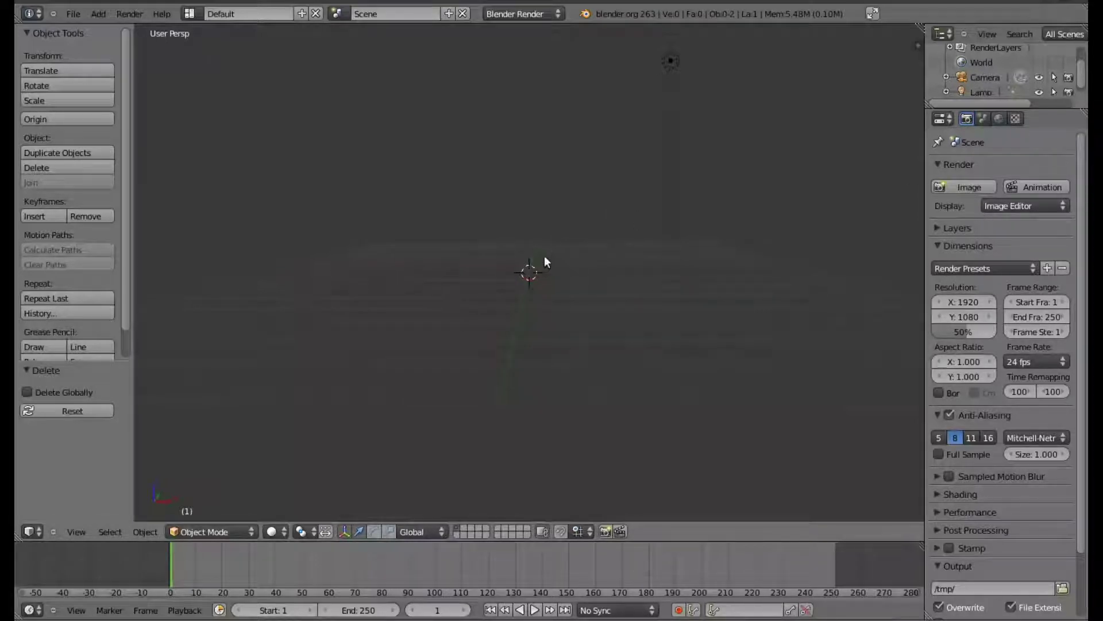
- Launch the key-mon application from the system's run-application dialog
key(alt+F2)
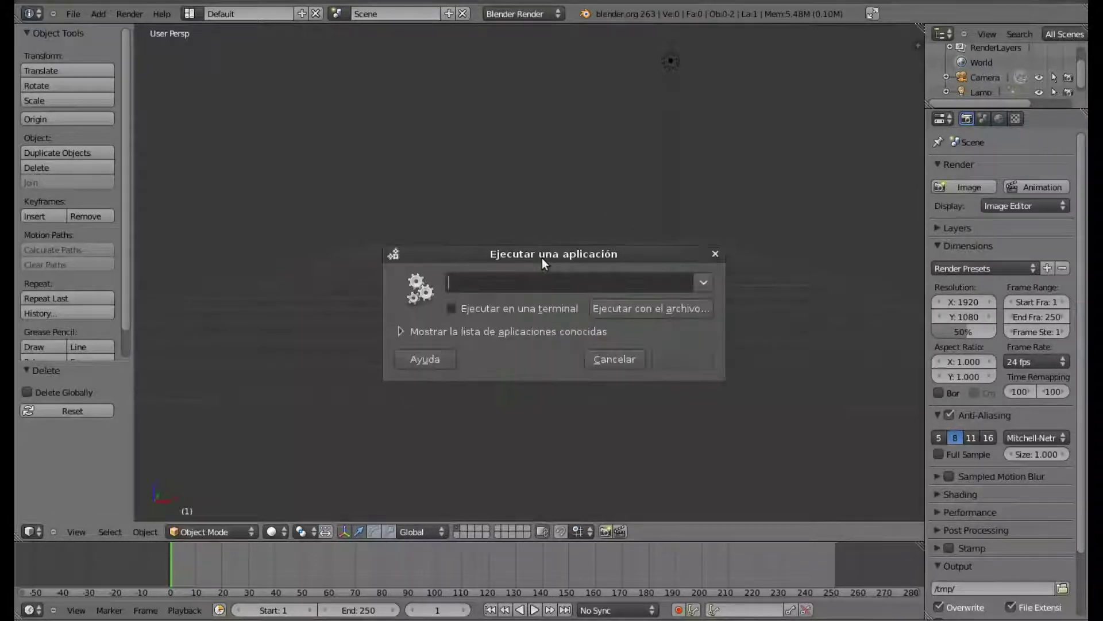
text(key-mon)
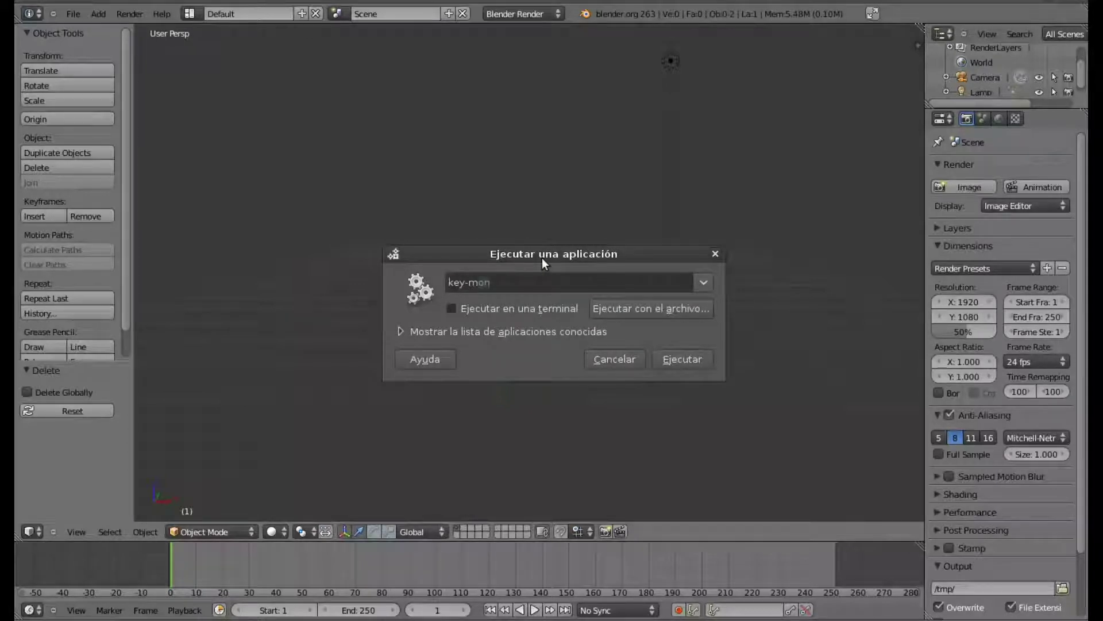
key(Return)
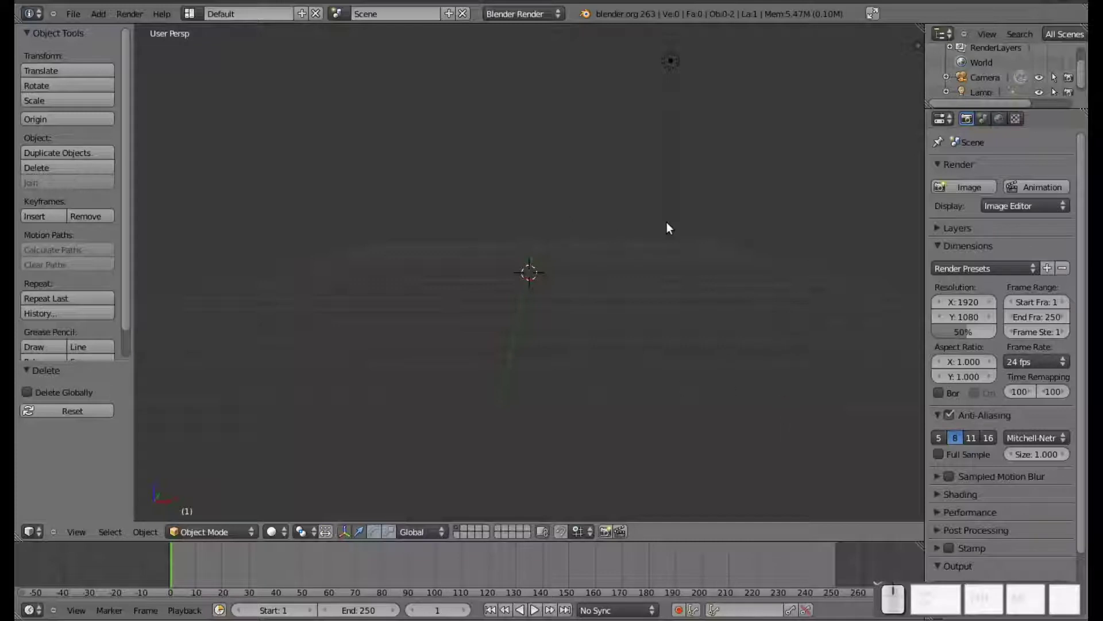
- Add a mesh circle with 32 vertices and radius 1.000 at the 3D cursor
middle_drag(664, 229, 621, 297)
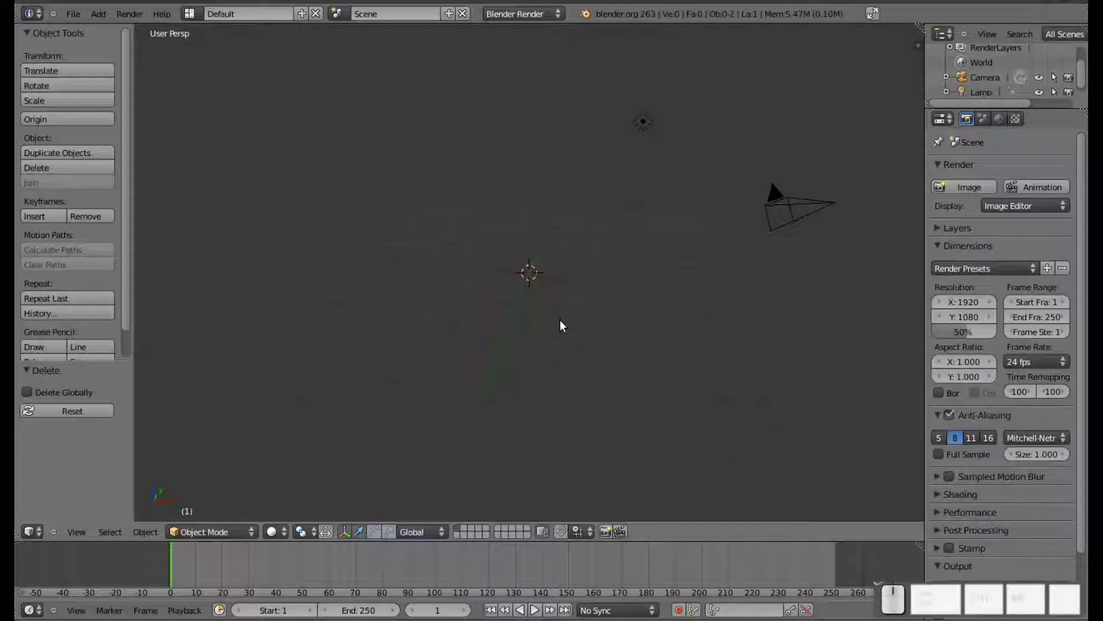
key(shift+a)
mouse_move(552, 310)
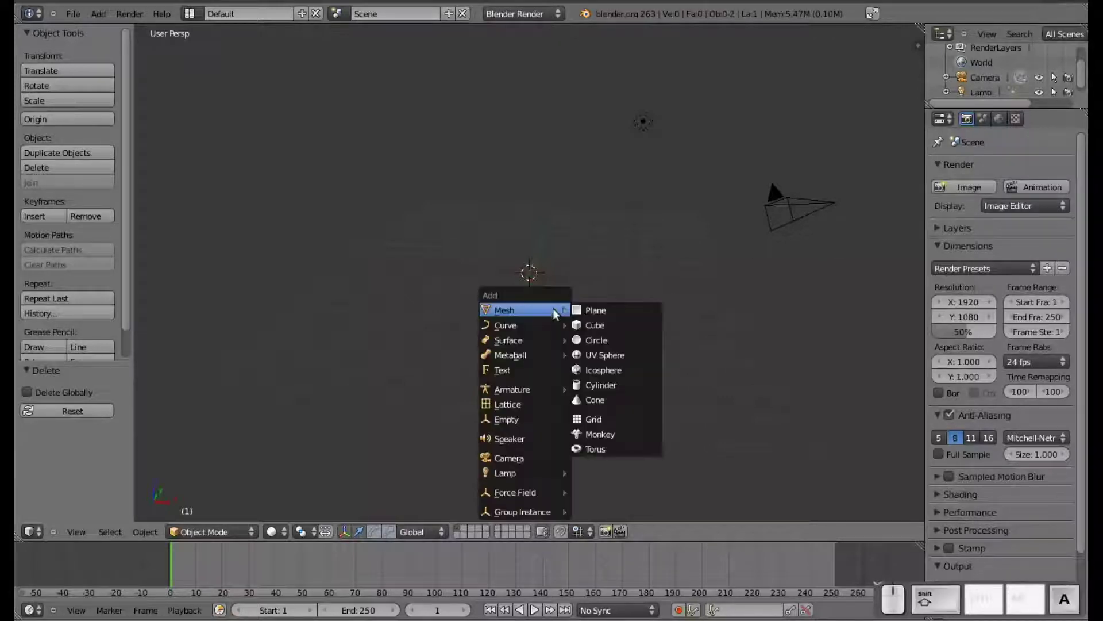
click(618, 339)
- Enter Edit Mode on the circle and rotate all its vertices 90° about the global Y axis
scroll(679, 347, up, 5)
scroll(598, 408, up, 5)
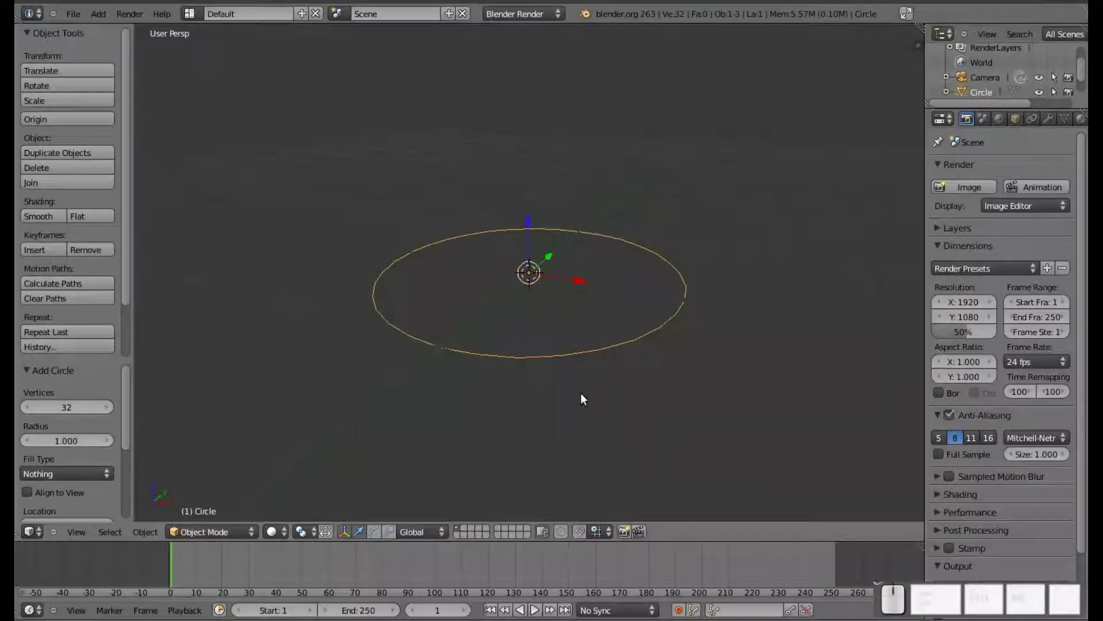
key(Tab)
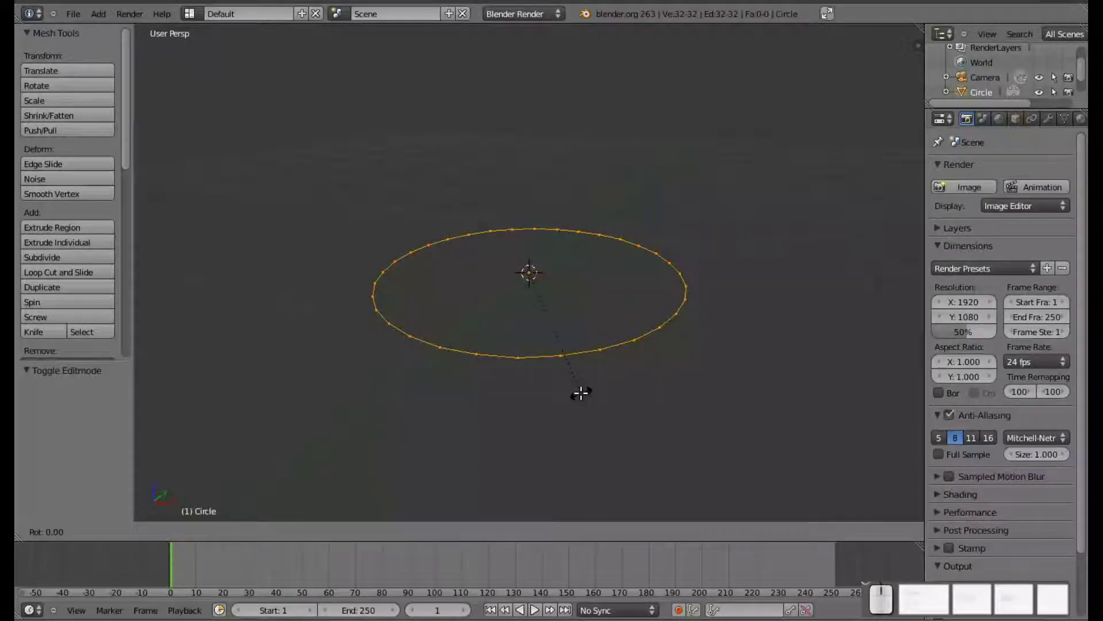
key(y)
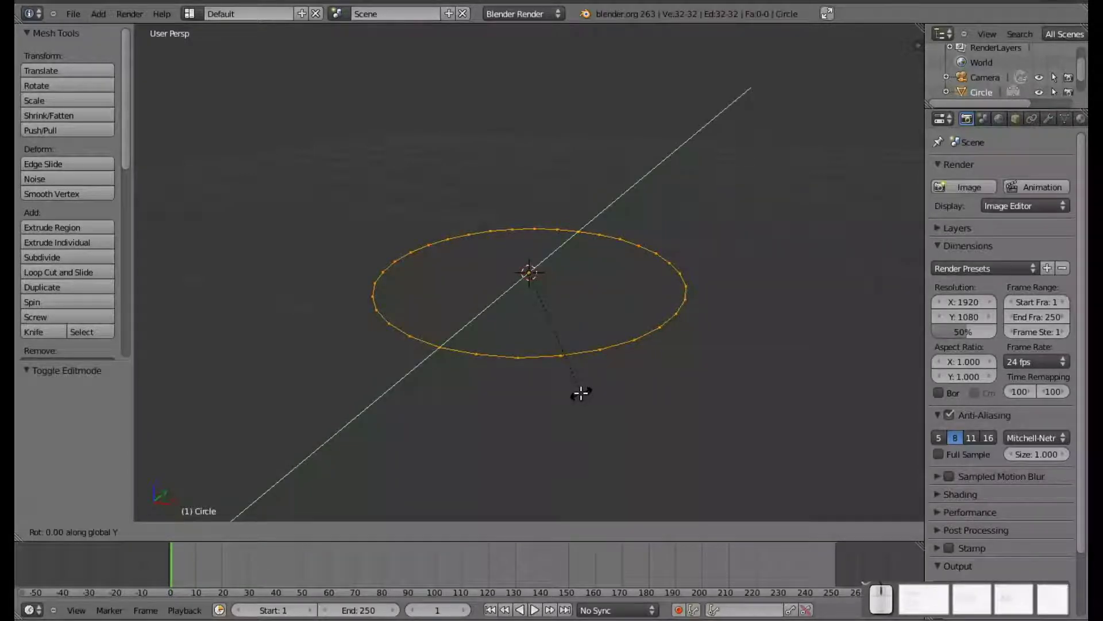
text(90)
key(Return)
- Move the circle's vertices about 2.94 units along the positive X axis, away from the object origin
middle_drag(557, 304, 580, 271)
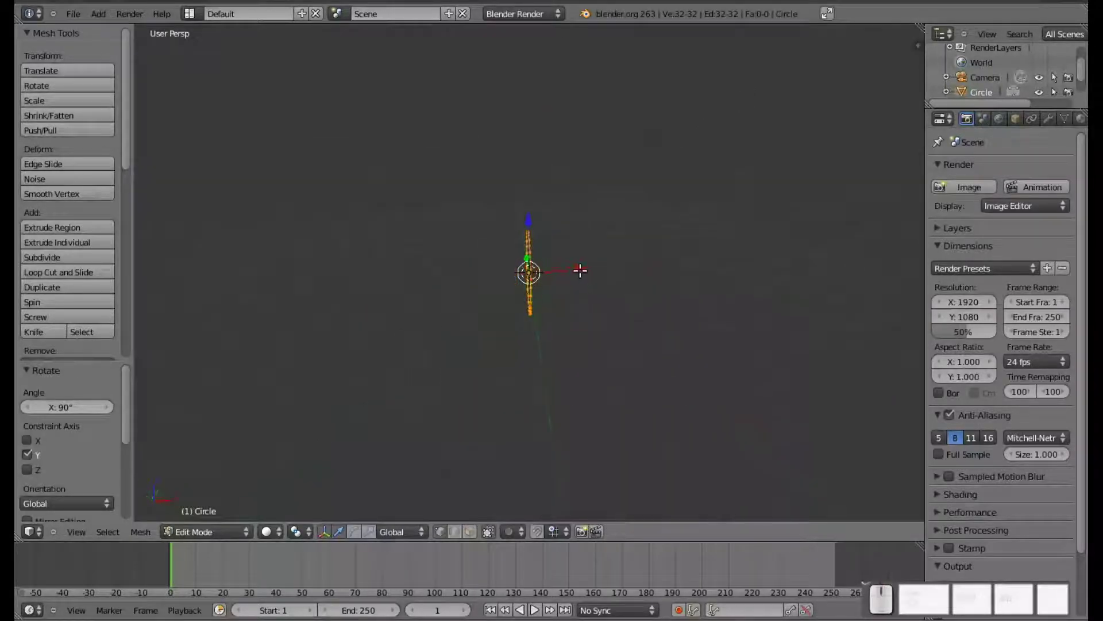
key(g)
key(x)
click(701, 249)
- Scale the circle's vertices down uniformly to a factor of about 0.08
scroll(605, 369, up, 4)
shift+middle_drag(773, 320, 618, 320)
scroll(604, 335, up, 4)
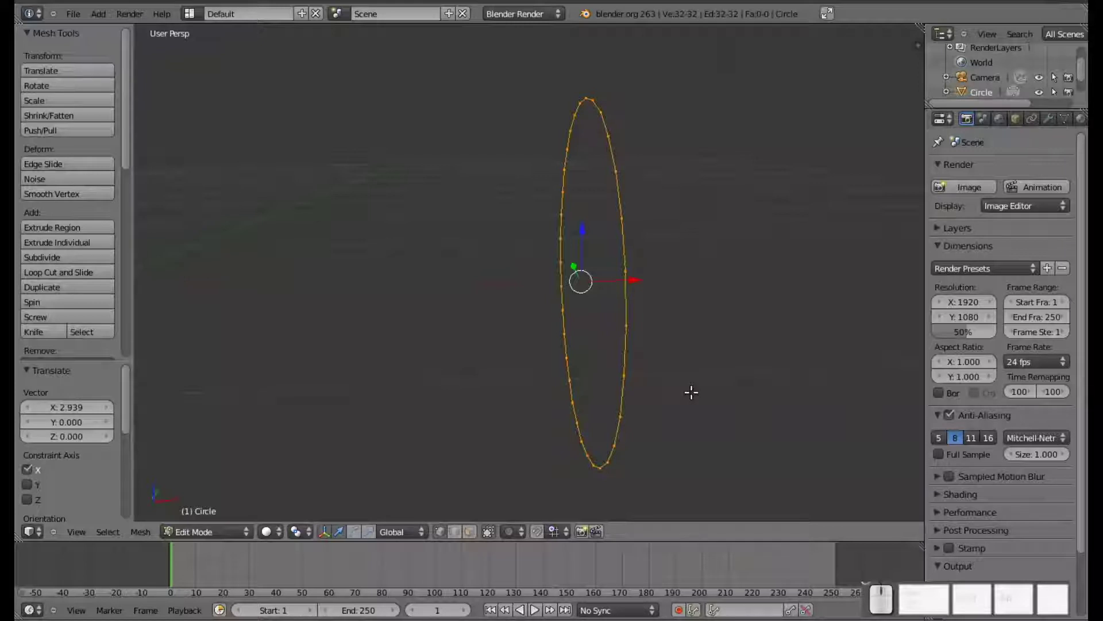
key(s)
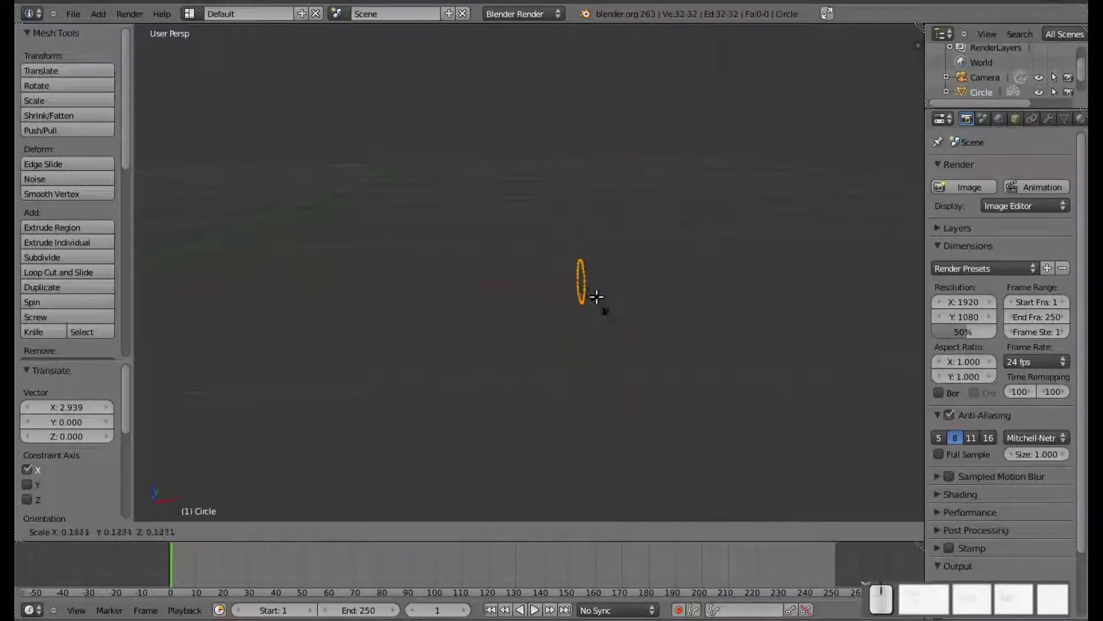
click(597, 291)
- Extrude the small circle outward, scaled by about 3.0, and shift the new ring about 0.036 along X
middle_drag(582, 300, 632, 251)
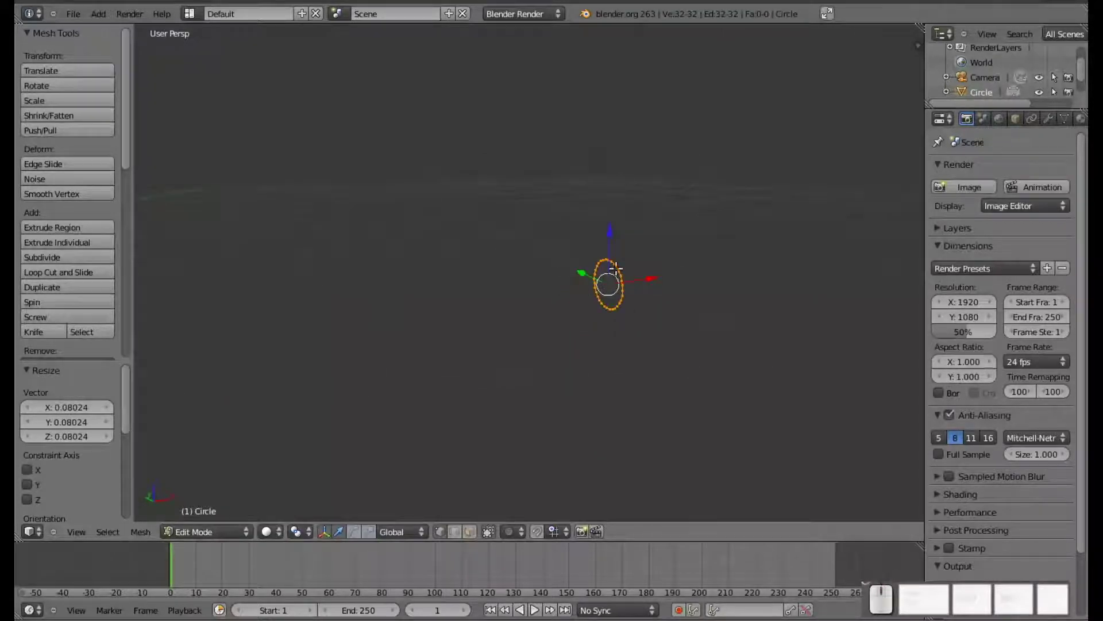
middle_drag(674, 330, 632, 332)
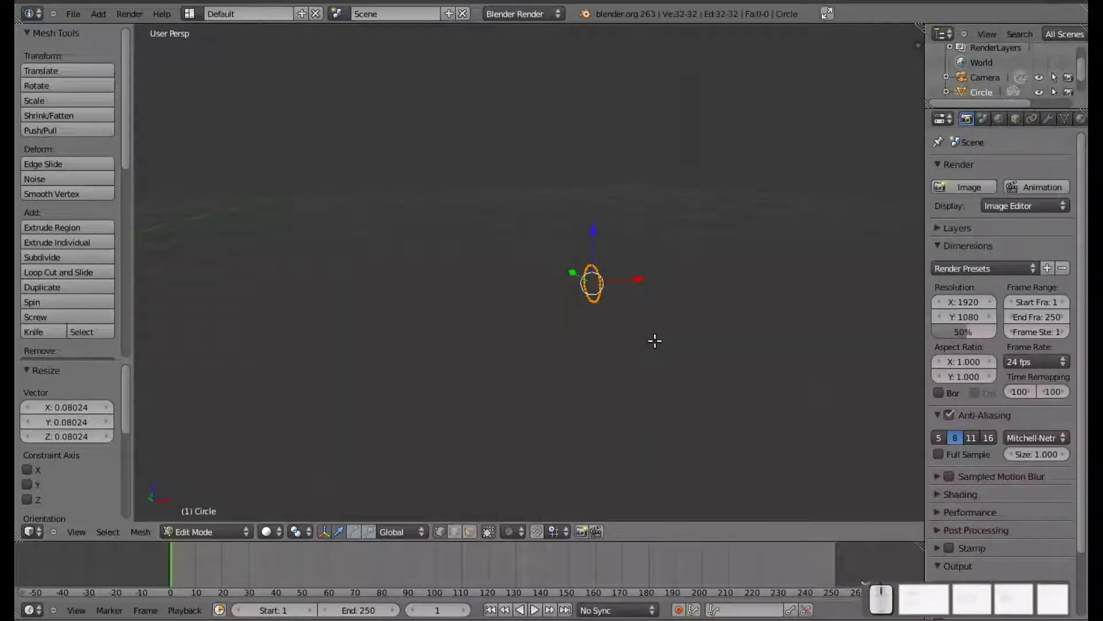
key(e)
key(s)
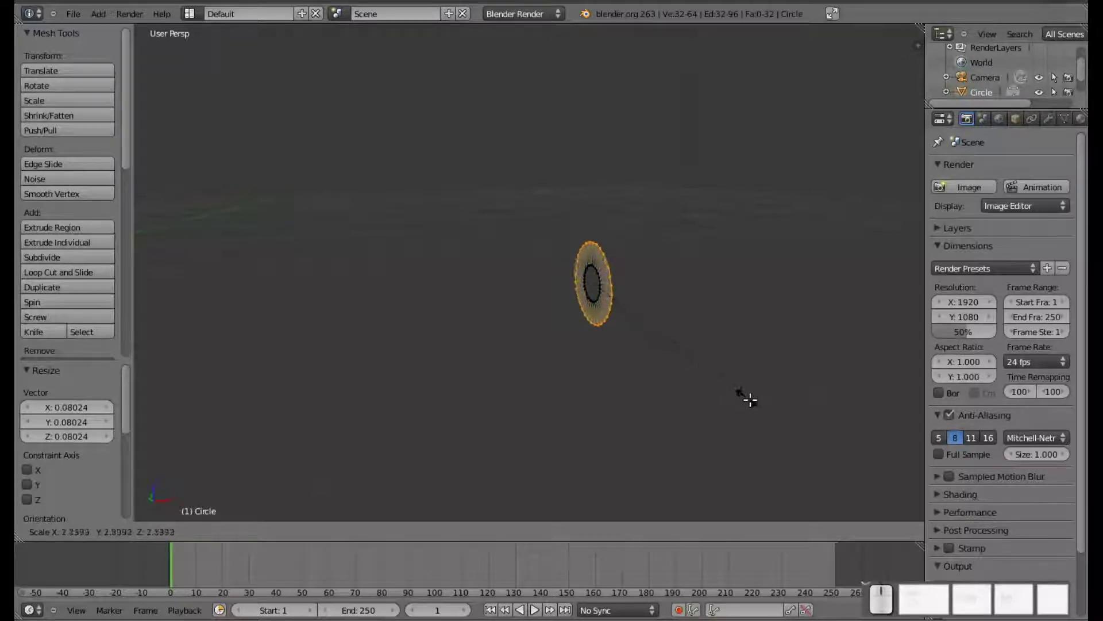
click(806, 428)
key(g)
key(x)
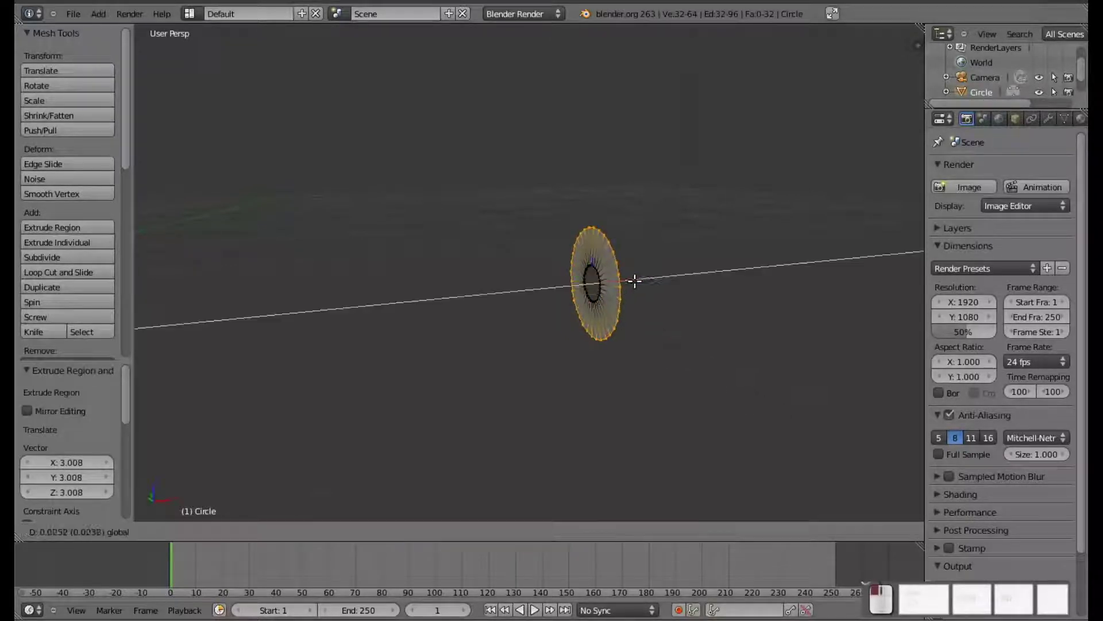
click(655, 313)
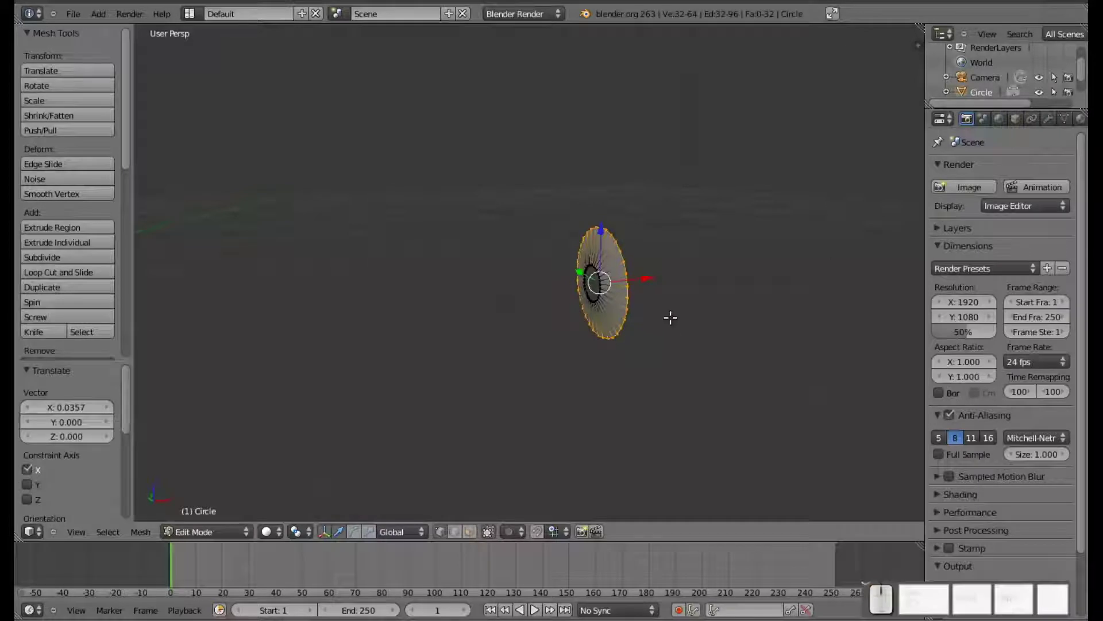
- Extrude a second ring outward, scaled by about 1.99, and shift it about -0.022 along X
key(e)
key(s)
click(739, 352)
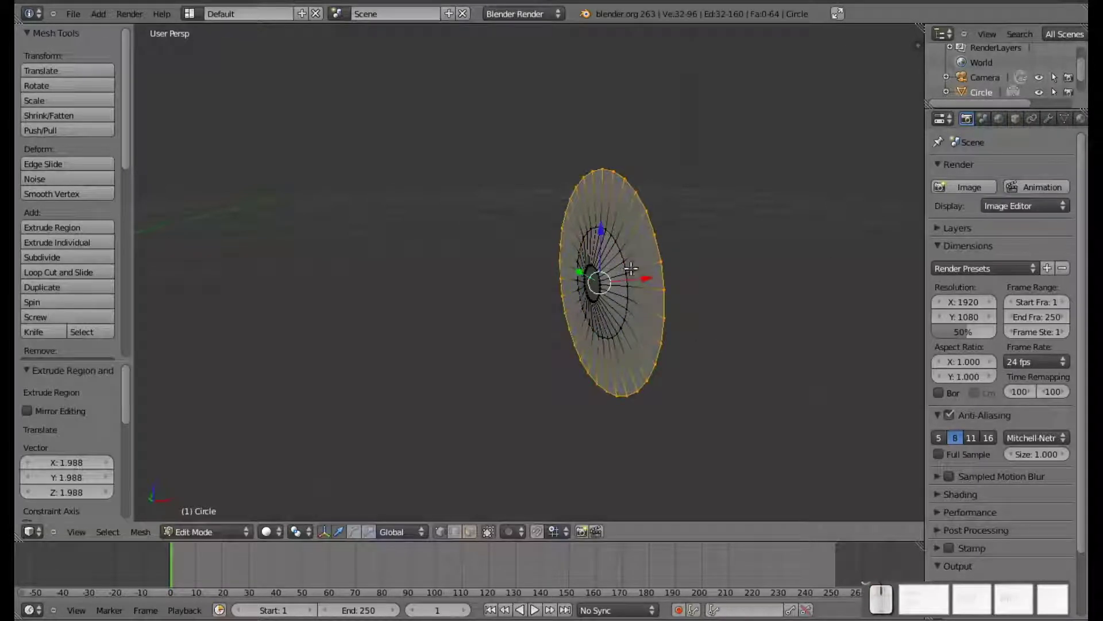
key(g)
key(x)
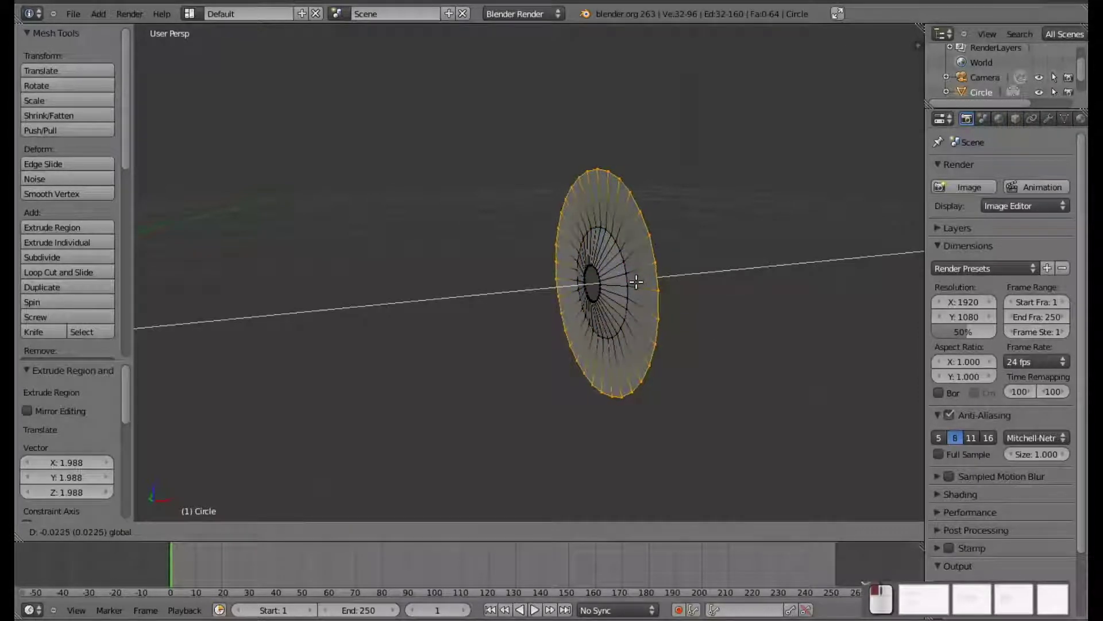
click(637, 281)
- Extrude a third ring outward, scaled by about 1.65, and shift it about 0.046 along X
key(e)
key(s)
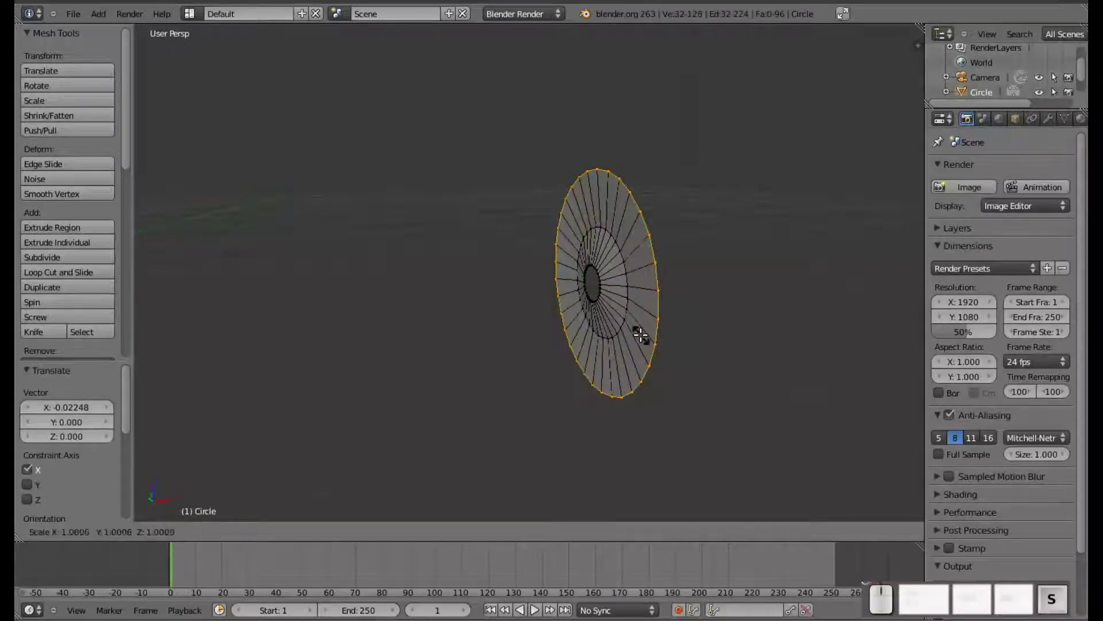
click(673, 353)
key(g)
key(x)
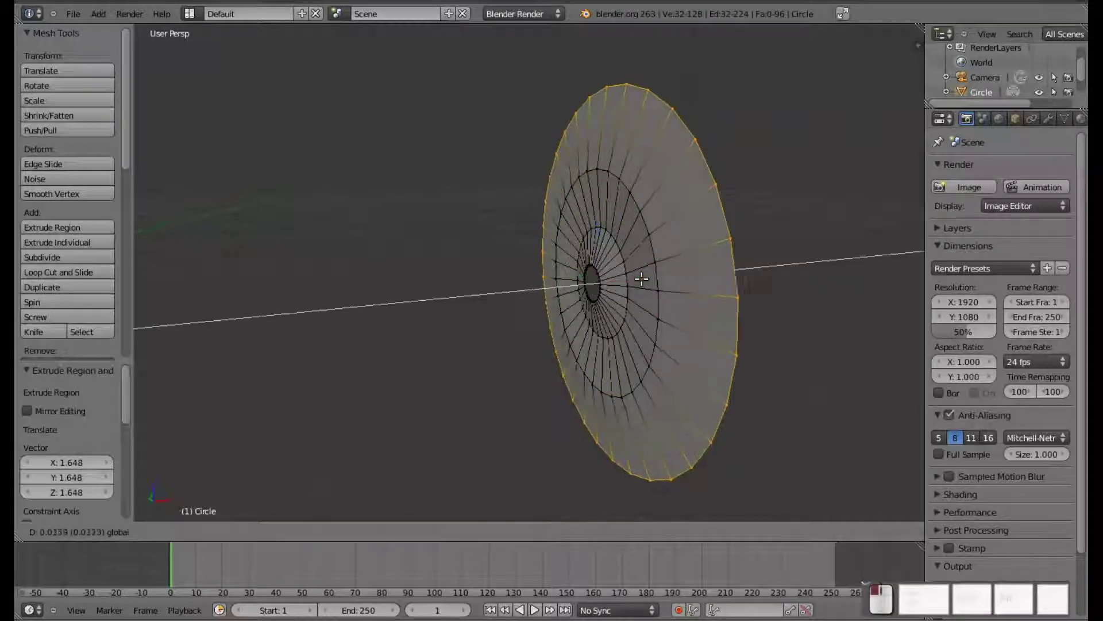
click(715, 320)
- Extrude the disc's outer edge about 0.63 along X and taper the new ring to a scale of about 0.755
scroll(695, 328, down, 3)
middle_drag(694, 328, 631, 308)
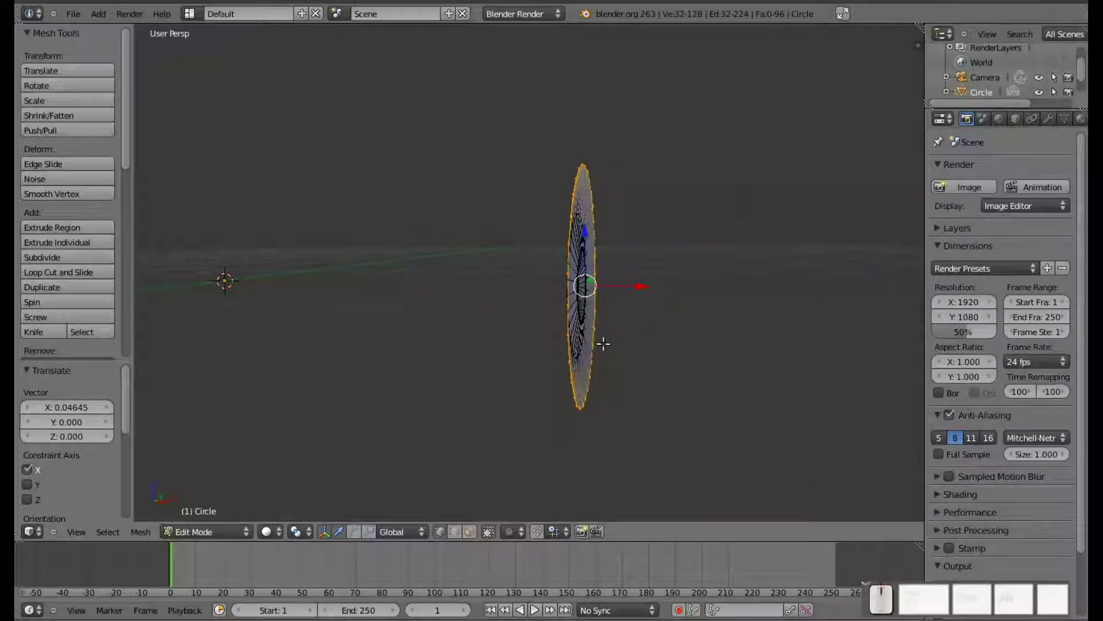
key(e)
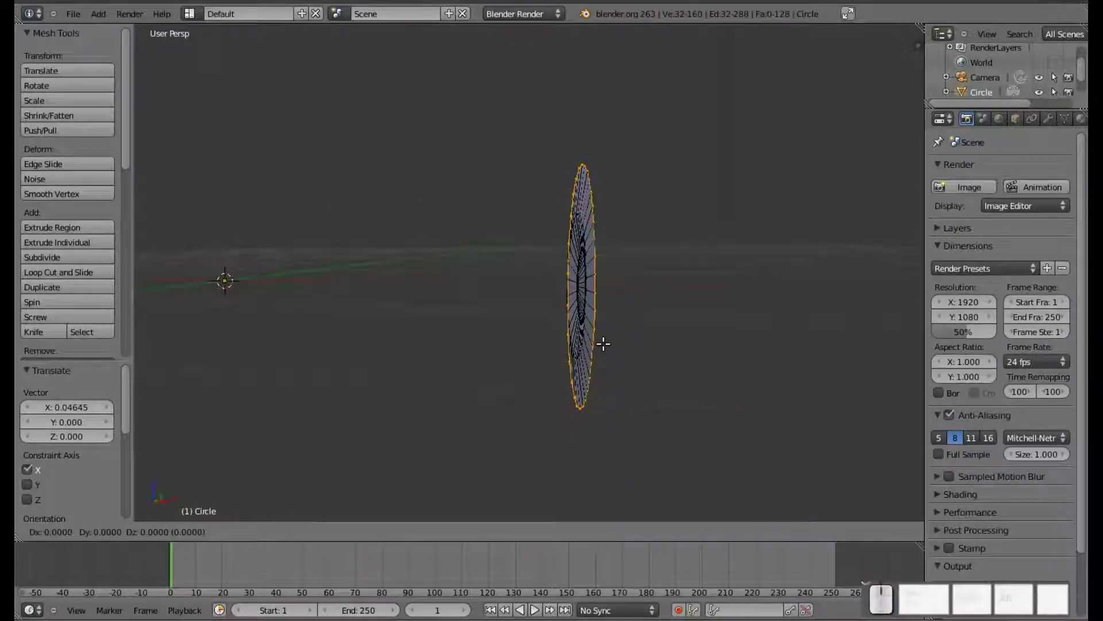
key(x)
click(708, 357)
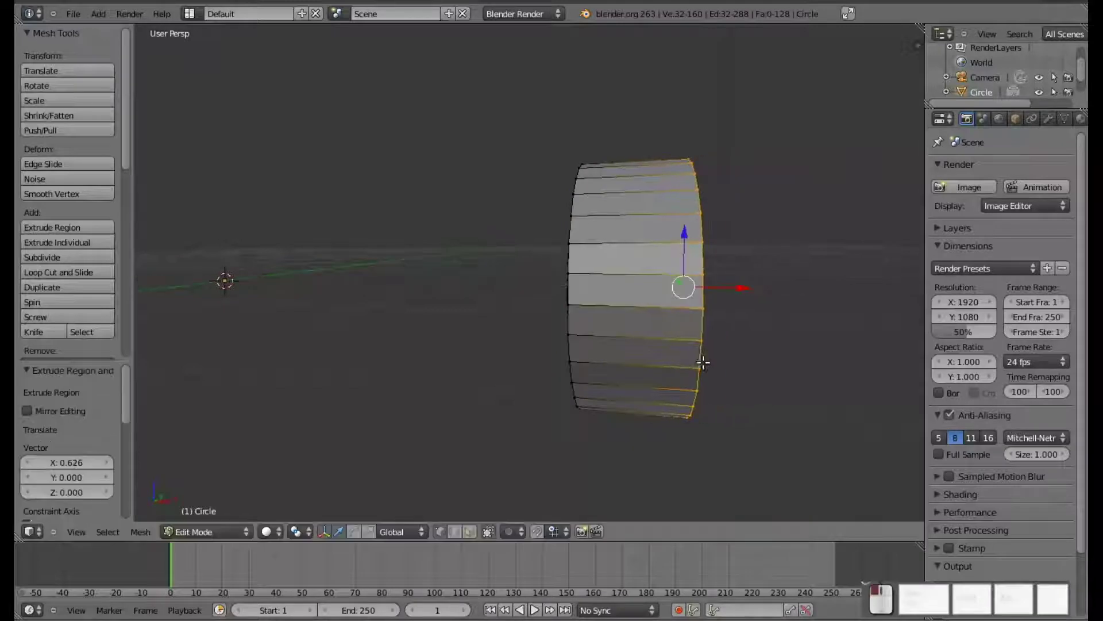
key(s)
click(696, 374)
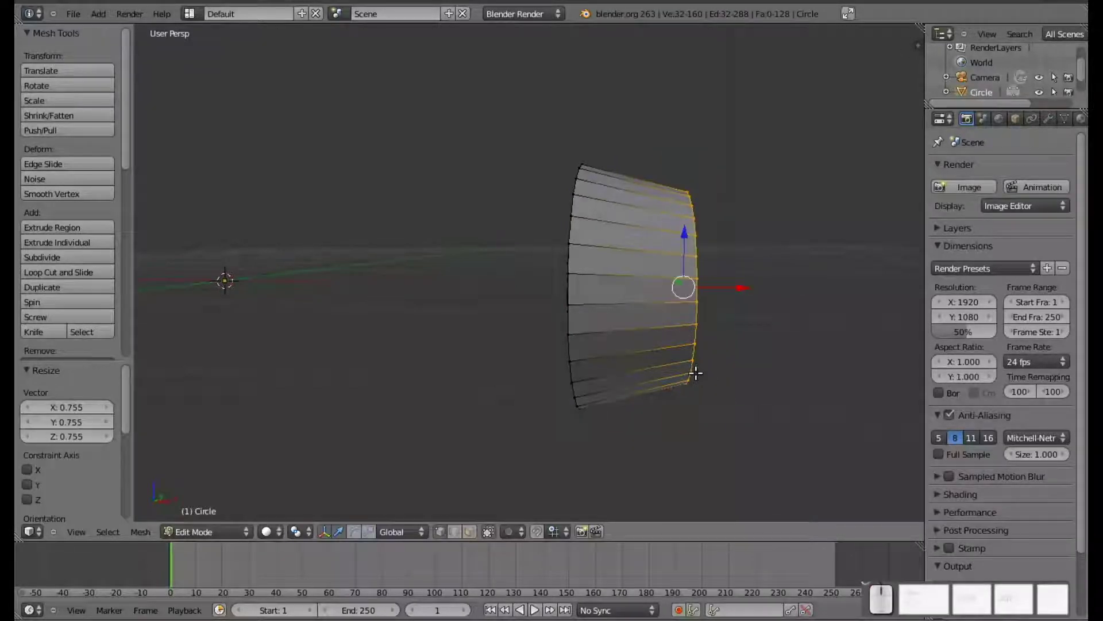
- Extrude the tapered body's open end about 0.59 along X and scale that ring to about 0.744
key(e)
key(x)
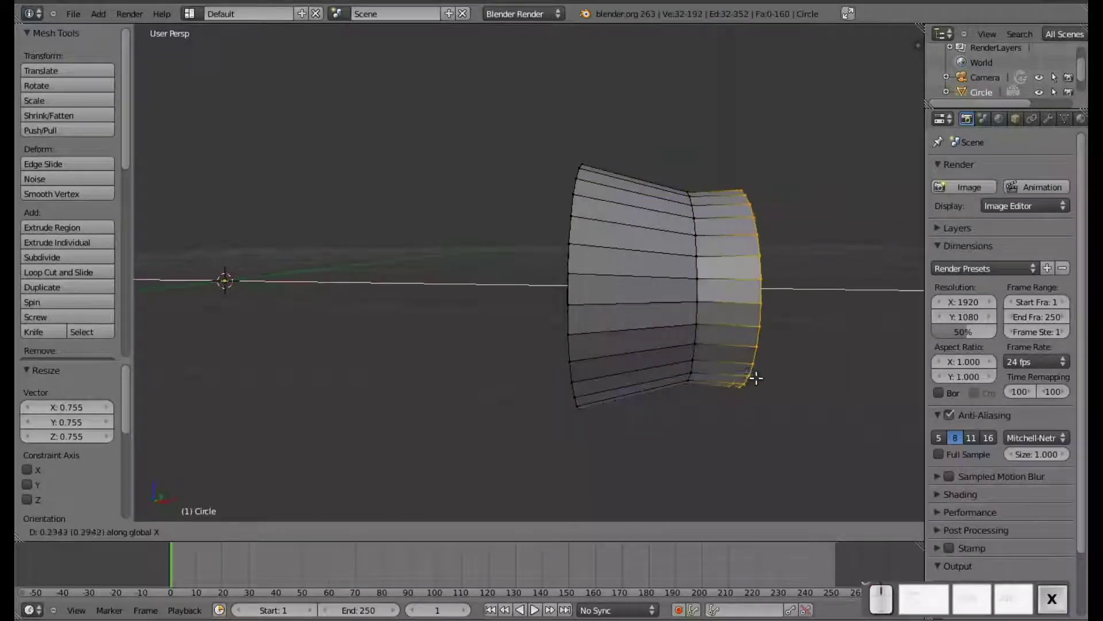
click(796, 381)
key(s)
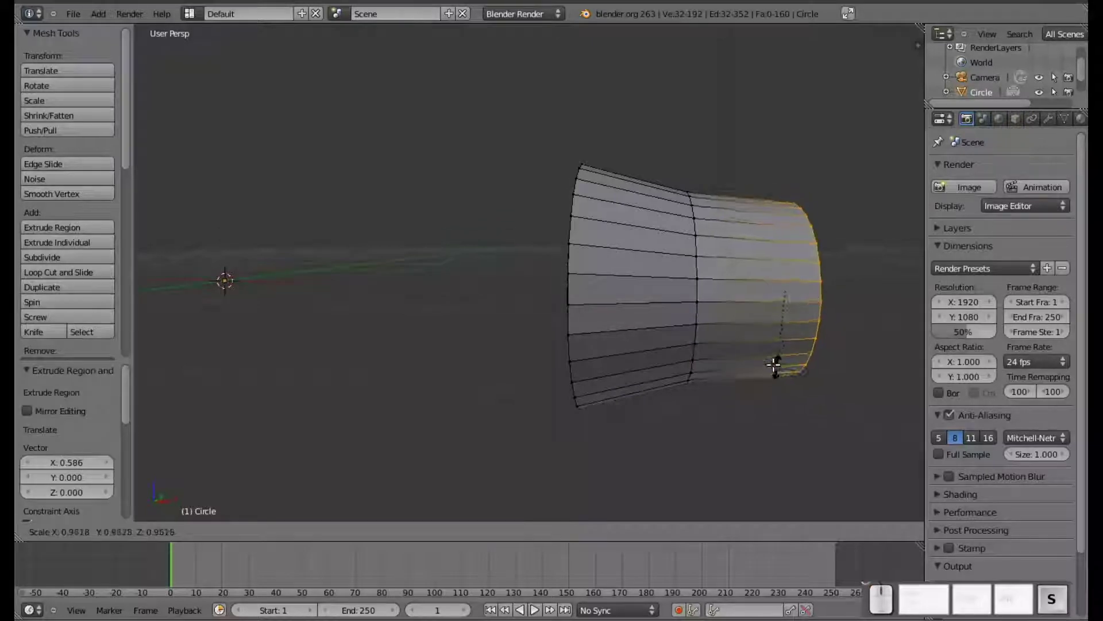
click(758, 352)
- Extrude the narrow end about 0.32 along X and shrink its ring to a scale of about 0.184
key(e)
key(x)
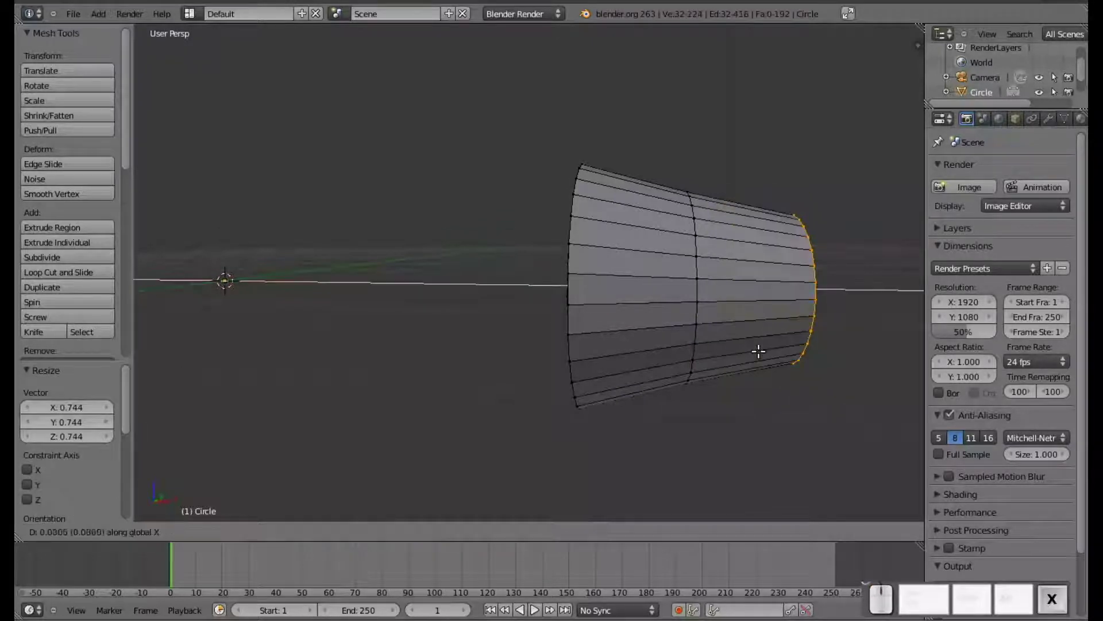
click(828, 358)
shift+middle_drag(831, 358, 678, 351)
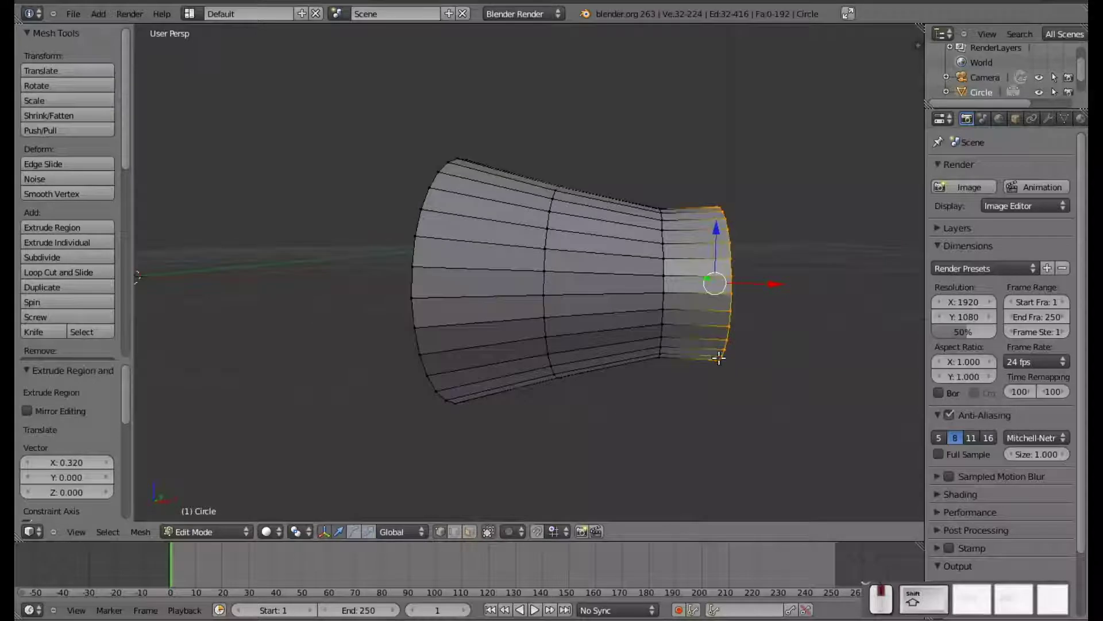
key(s)
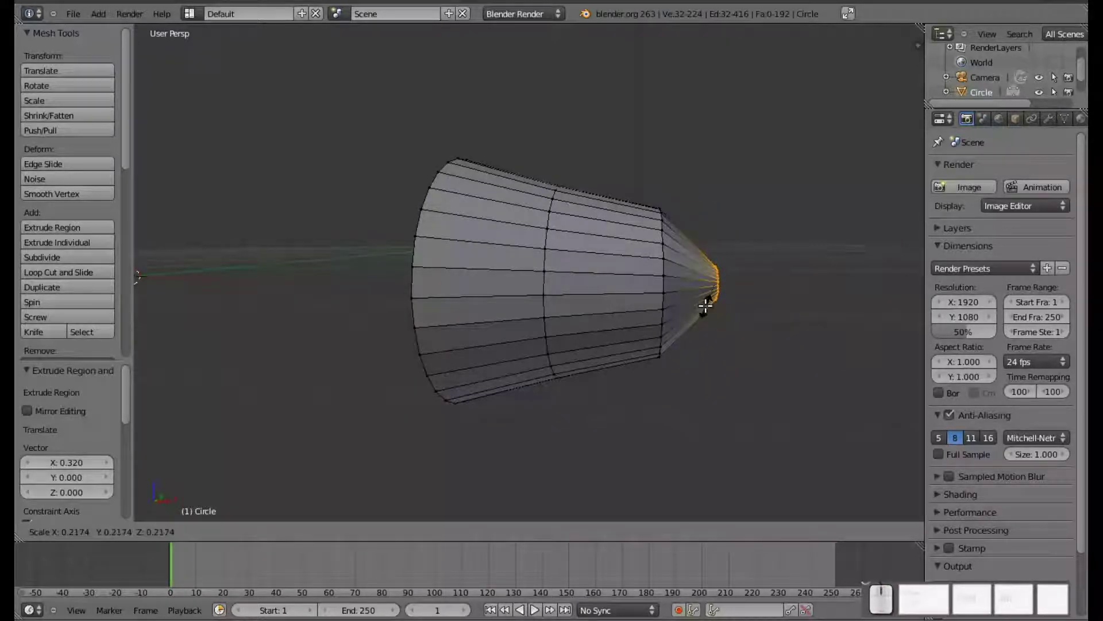
click(672, 313)
- Narrow the opening at the pointed end further by scaling its selected ring to about 0.59
middle_drag(453, 320, 320, 315)
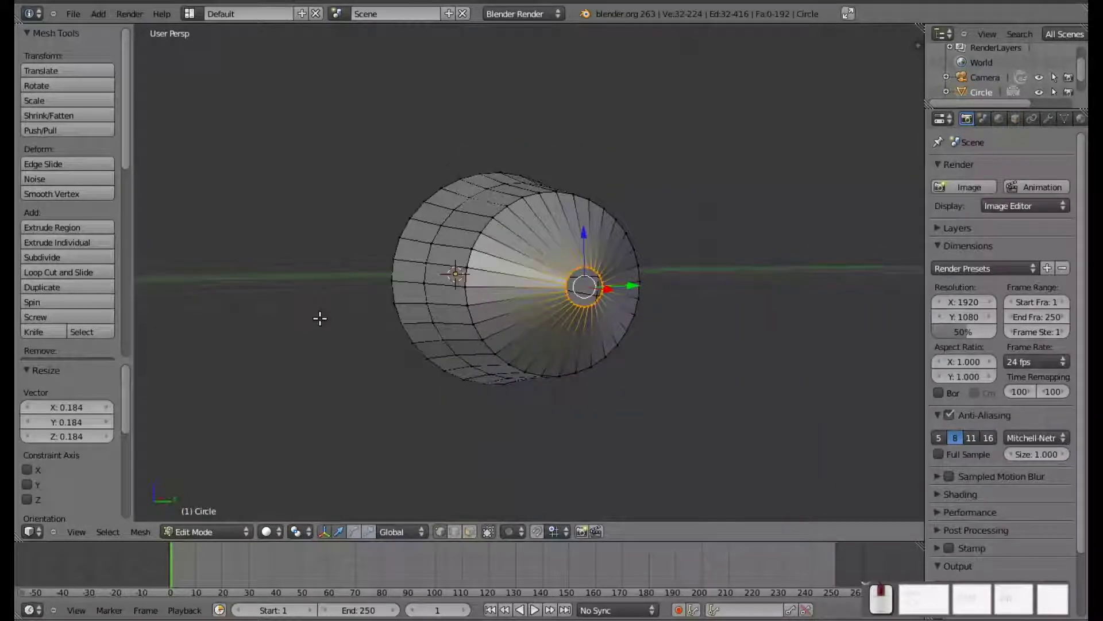
key(s)
click(569, 371)
middle_drag(569, 371, 639, 322)
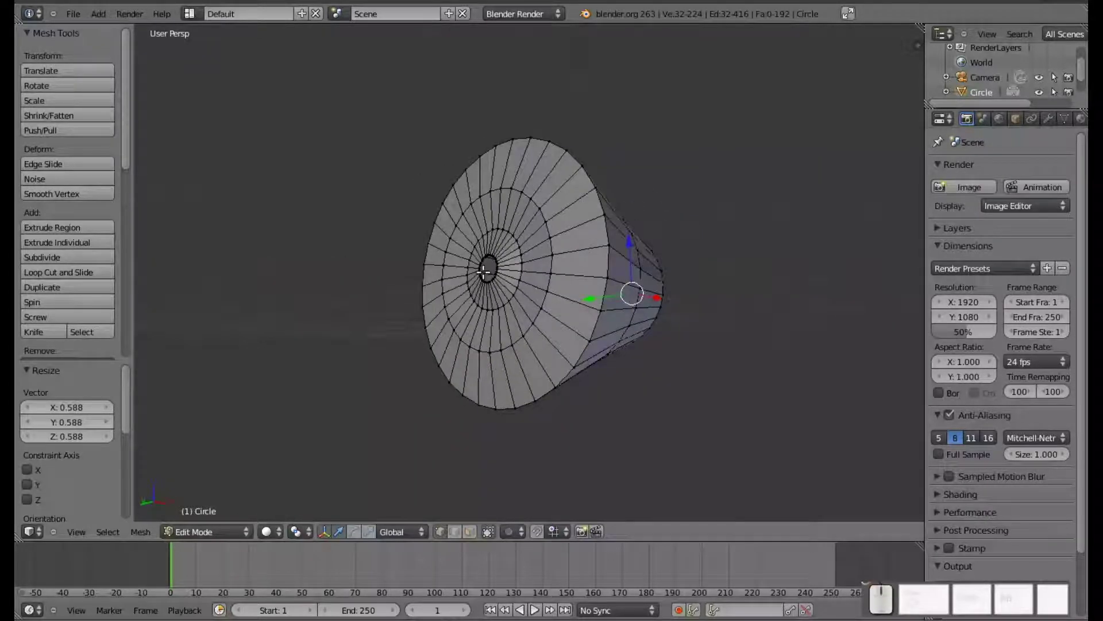
middle_drag(615, 311, 516, 269)
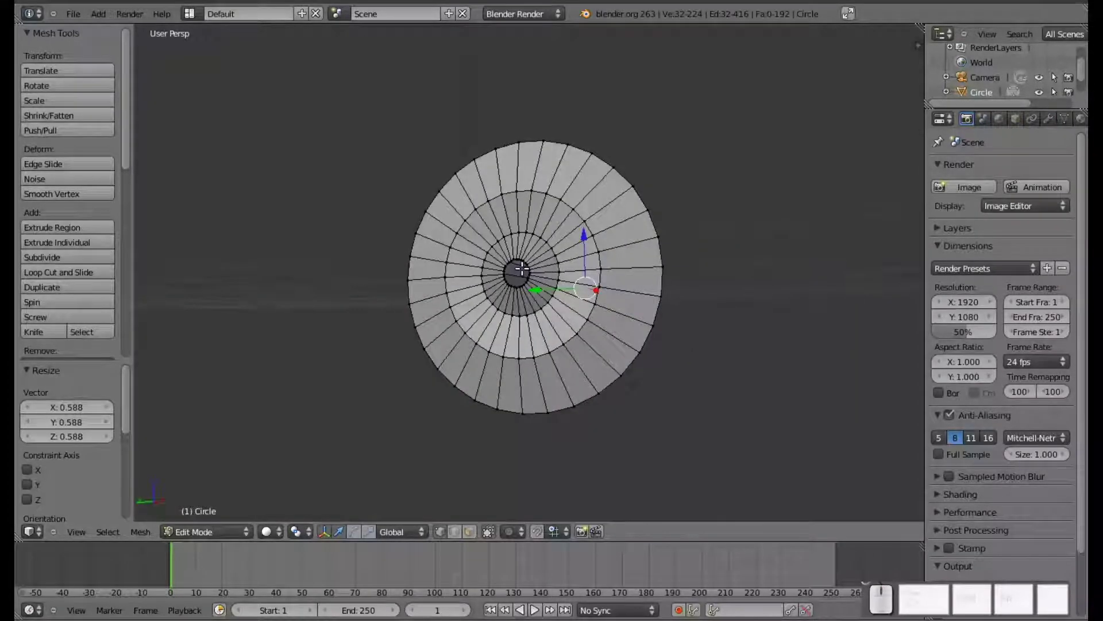
- Extrude the small ring at the pointed end back inside the body, about -0.484 along X
middle_drag(625, 296, 350, 298)
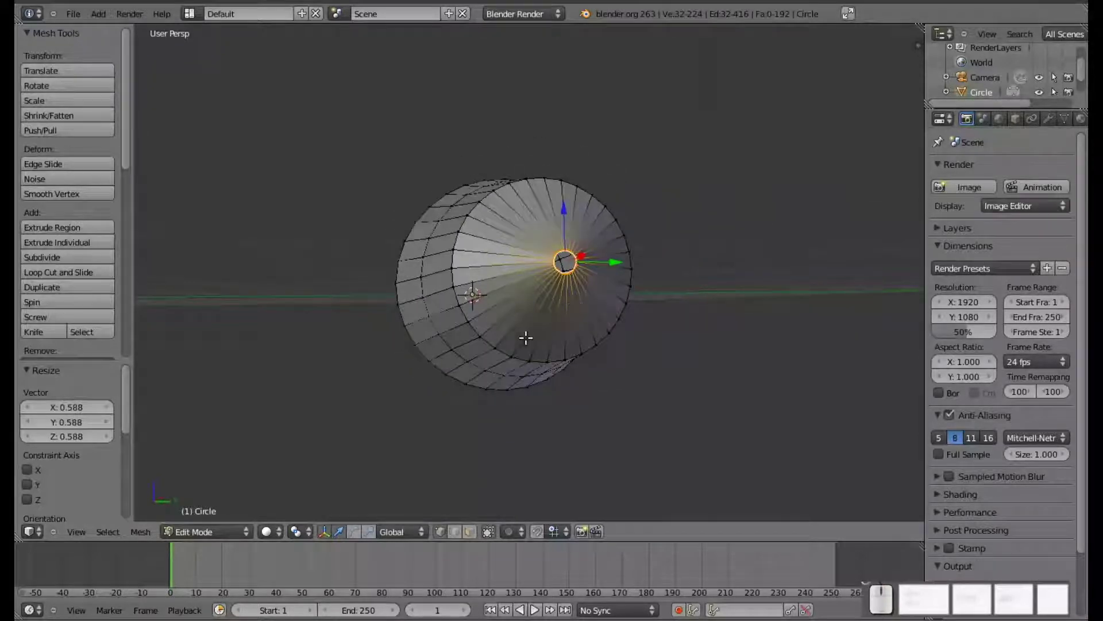
middle_drag(525, 340, 557, 340)
middle_drag(742, 340, 746, 364)
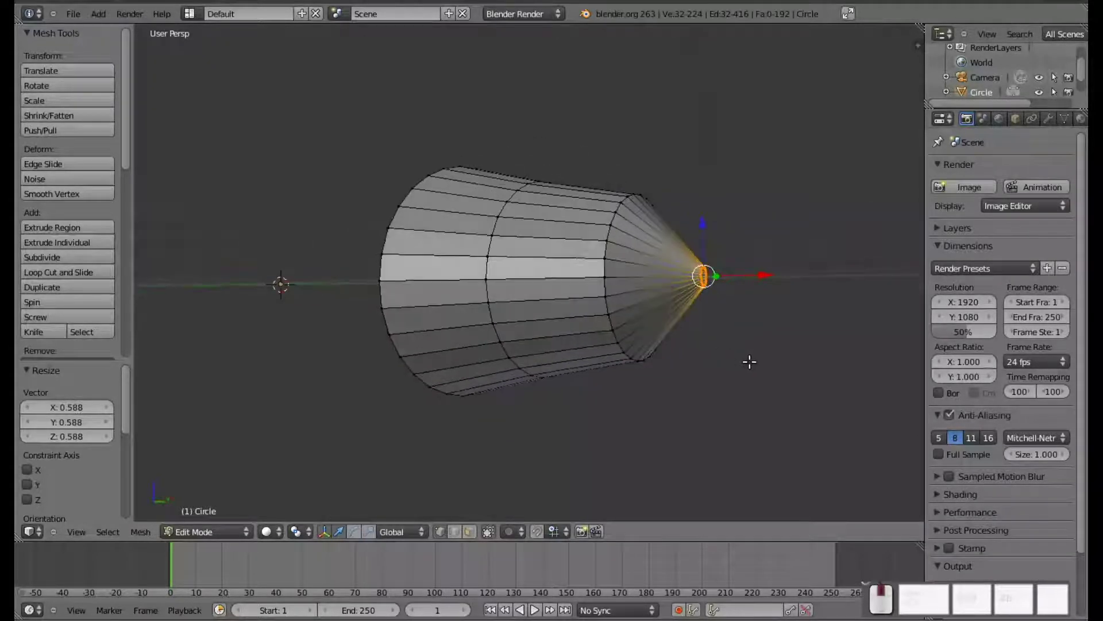
key(e)
key(x)
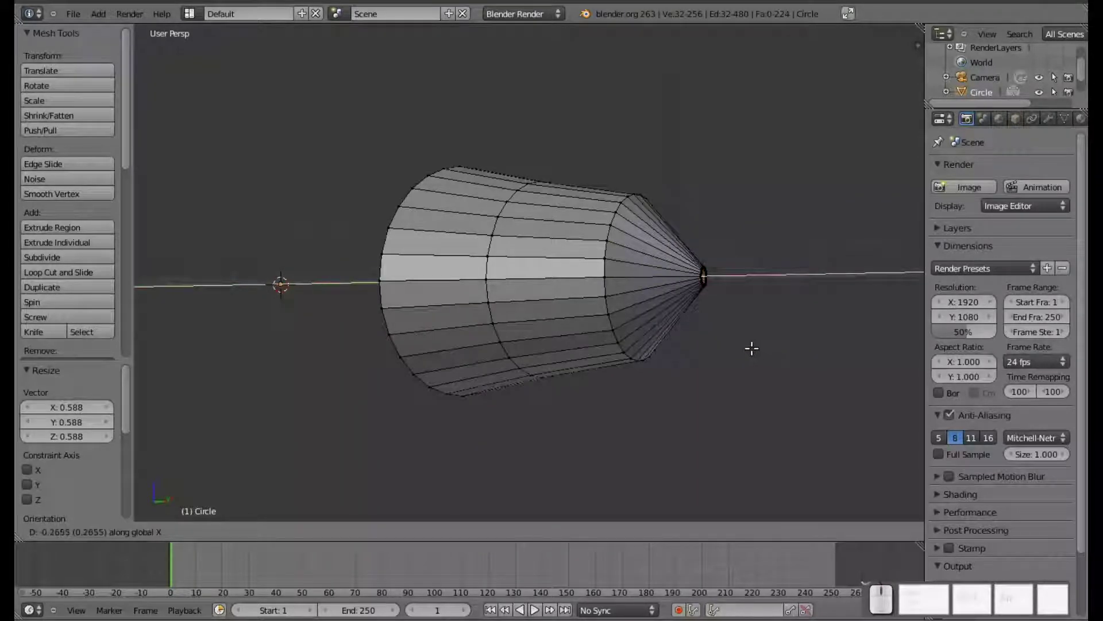
click(718, 343)
- In wireframe display, extrude the inner tube's end ring another -0.354 or so along X and scale it to about 0.618
middle_drag(671, 342, 531, 312)
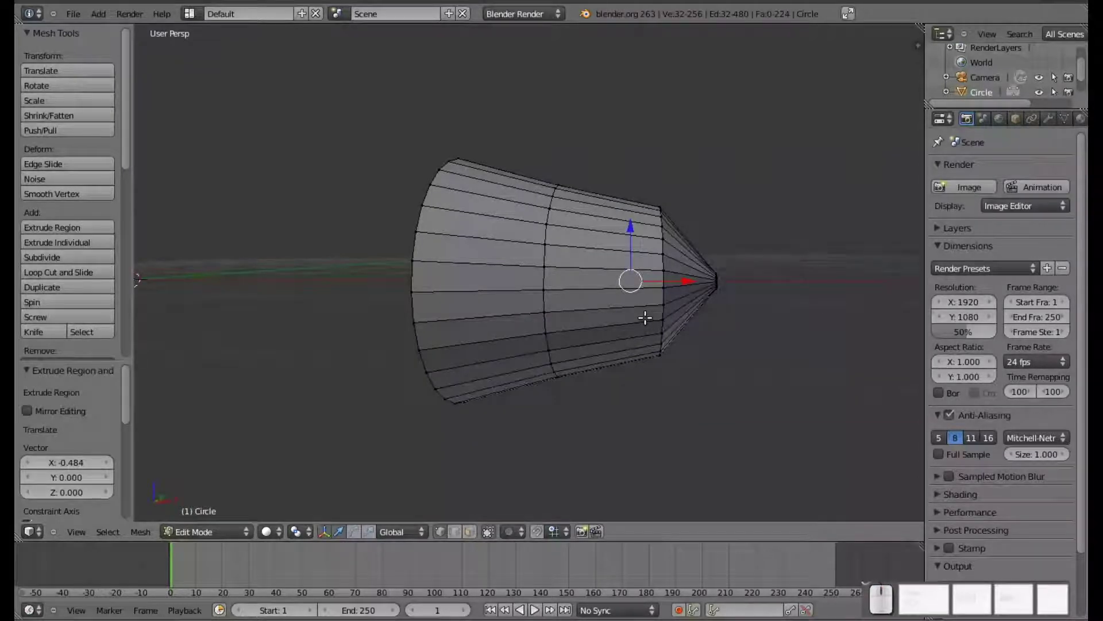
key(z)
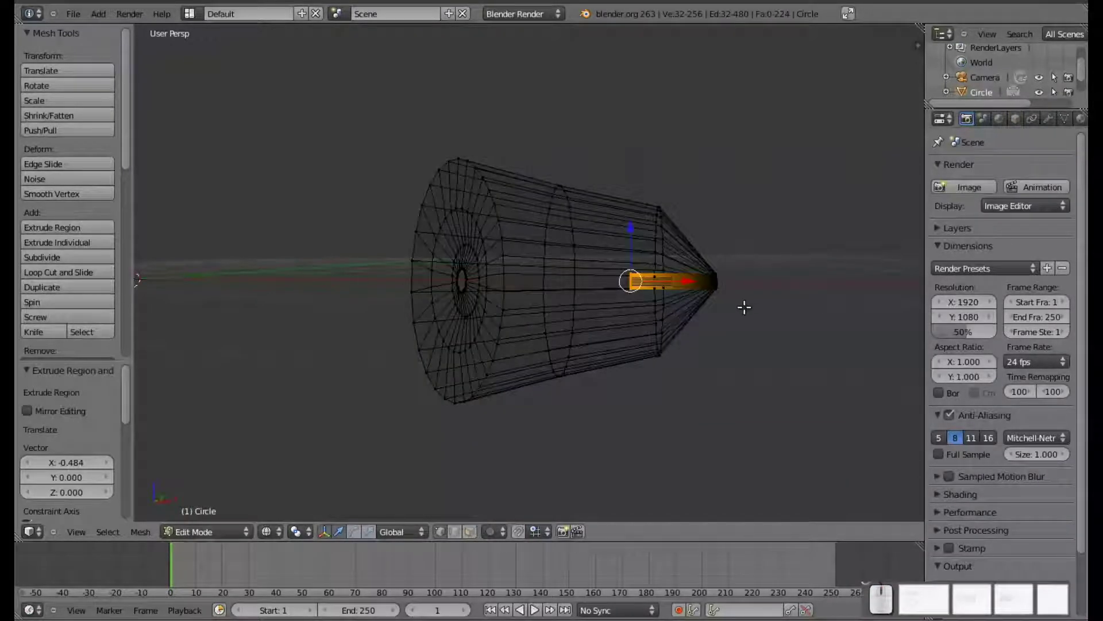
key(e)
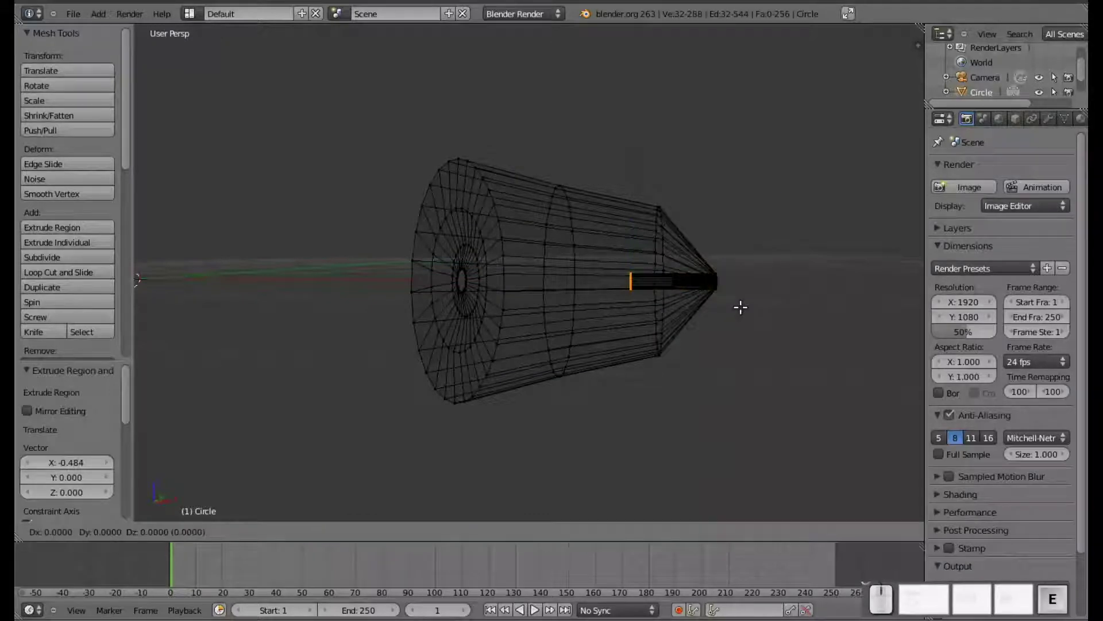
click(683, 309)
key(s)
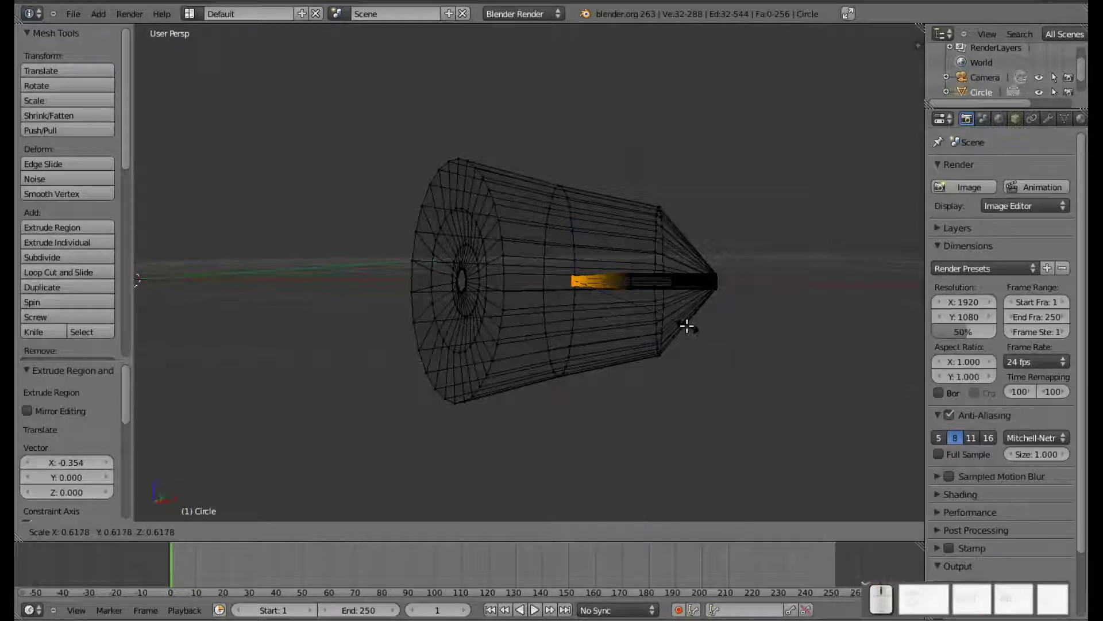
click(687, 326)
- Extrude the inner tube's end about -0.577 along X and scale its new ring to about 0.502
key(e)
key(x)
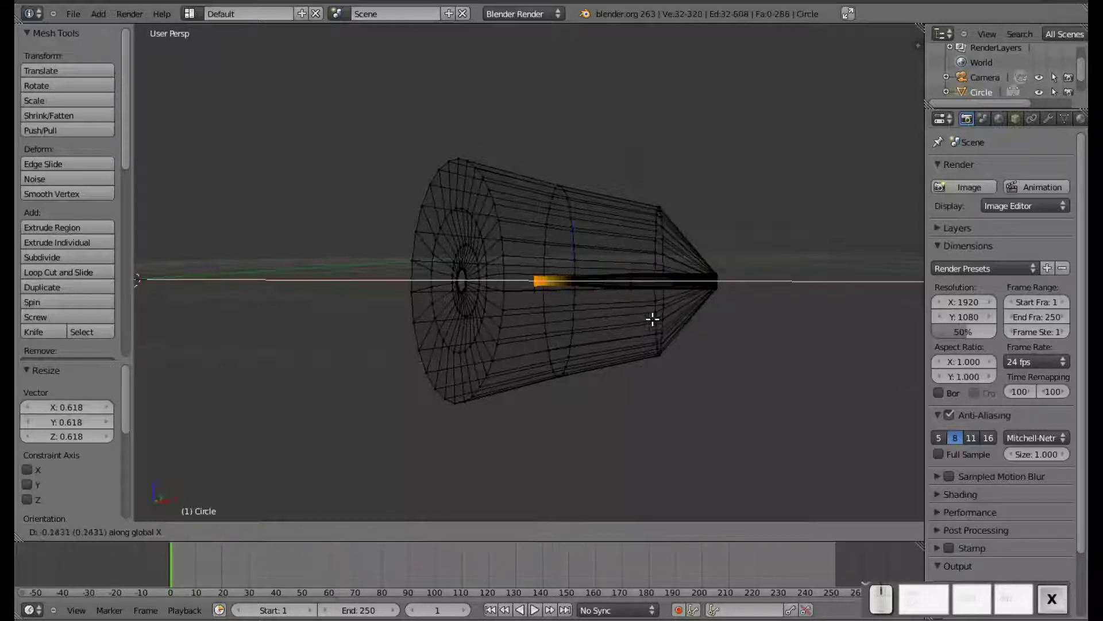
click(609, 320)
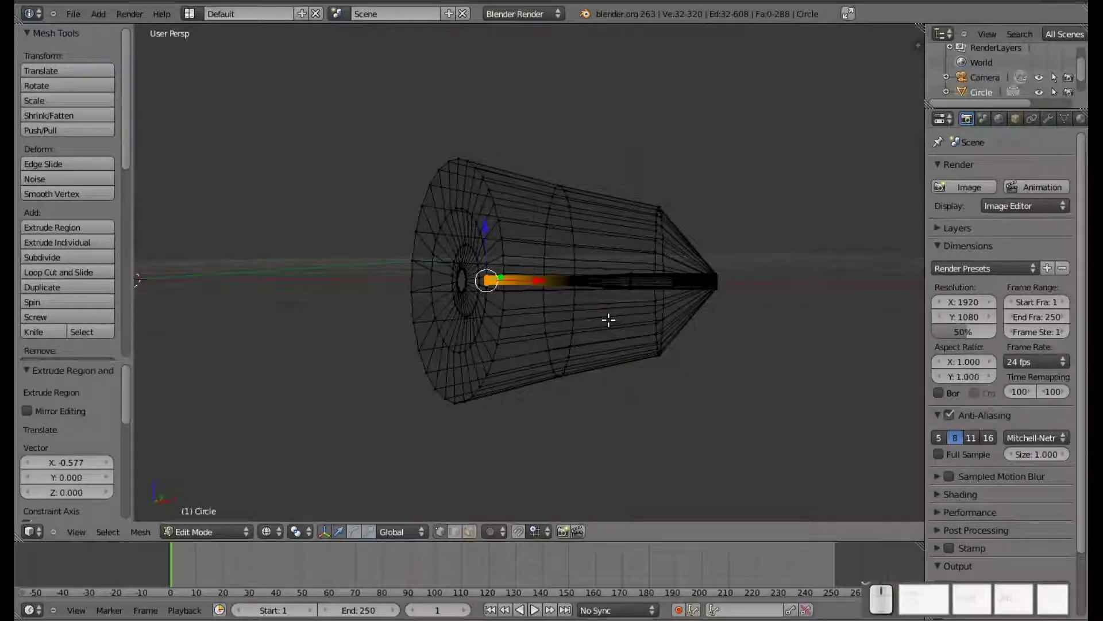
key(s)
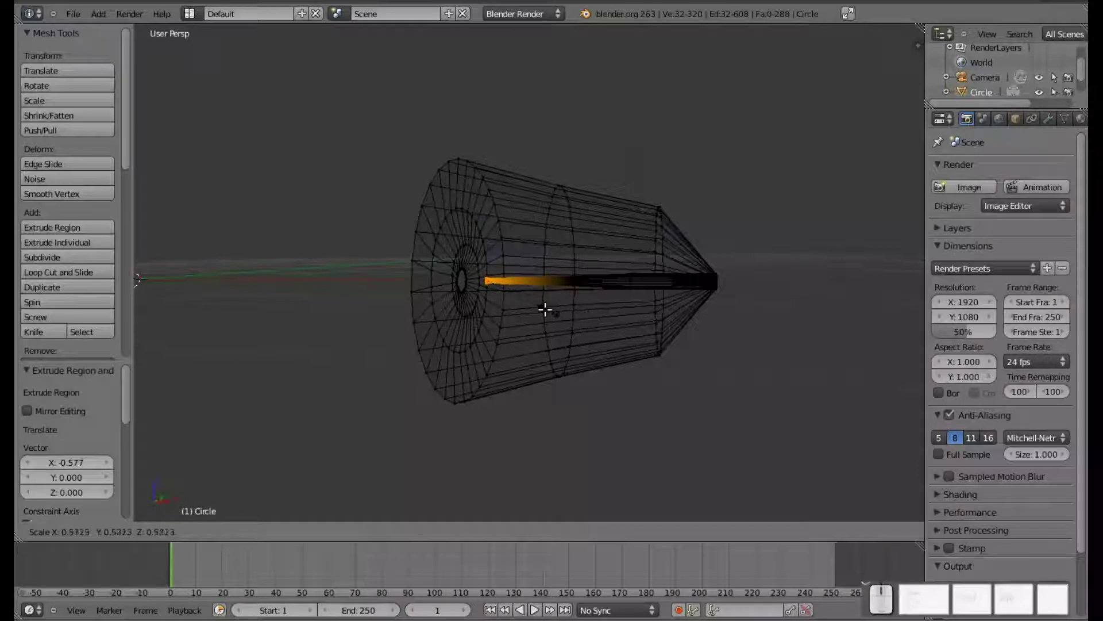
click(540, 309)
- Extrude the inner spike's end about -0.095 along X and merge the new ring's vertices at their center
key(e)
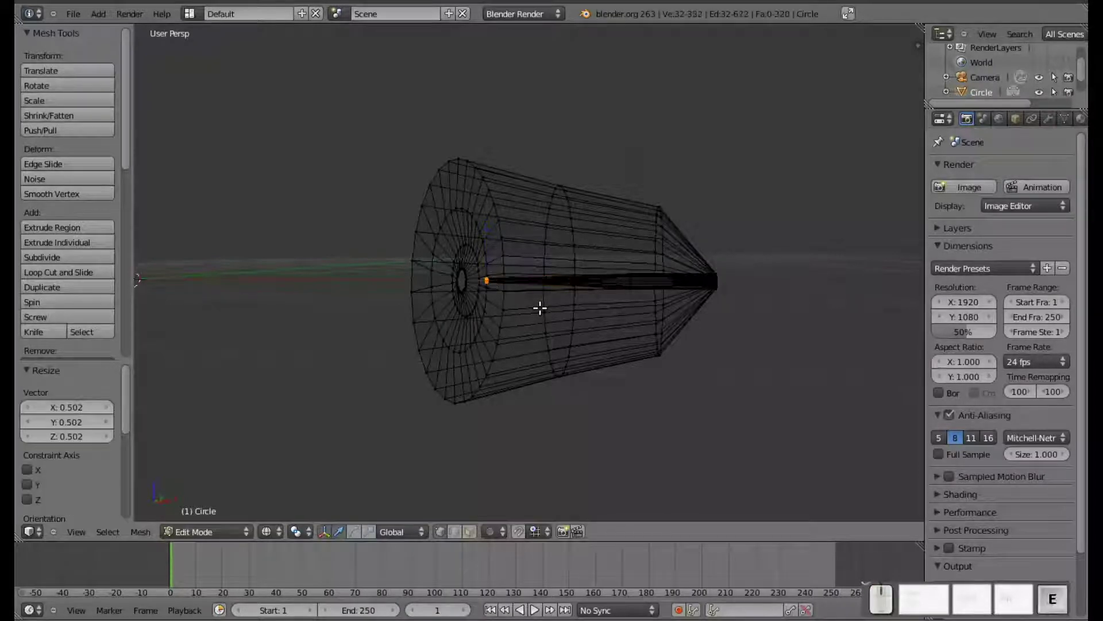
key(x)
click(527, 308)
middle_drag(433, 356, 545, 331)
scroll(525, 328, up, 4)
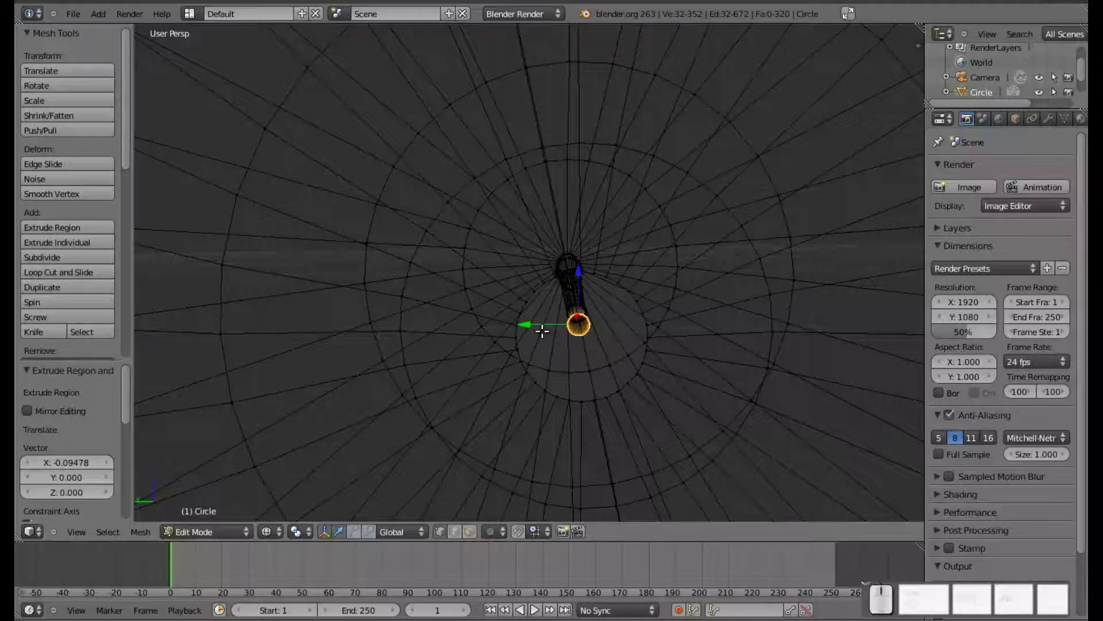
middle_drag(638, 328, 635, 310)
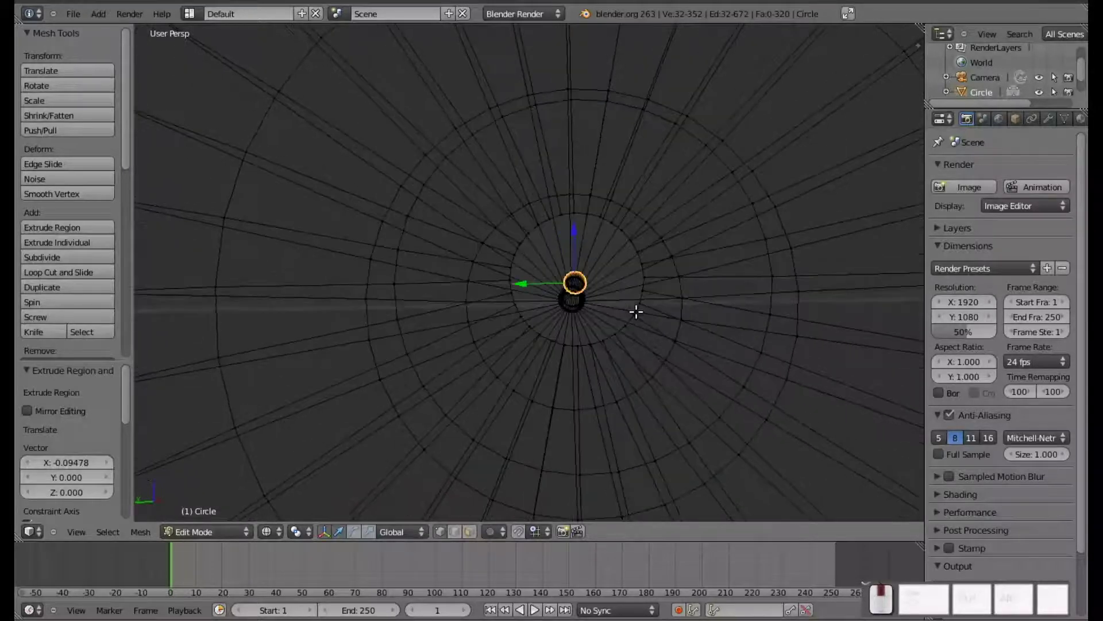
middle_drag(577, 278, 671, 305)
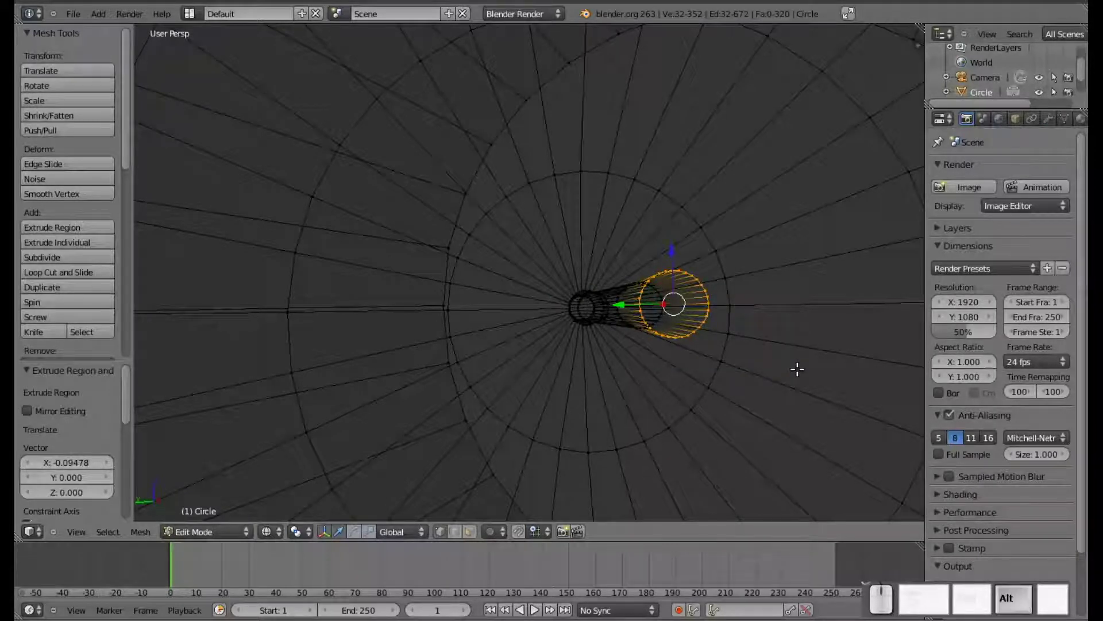
key(alt+m)
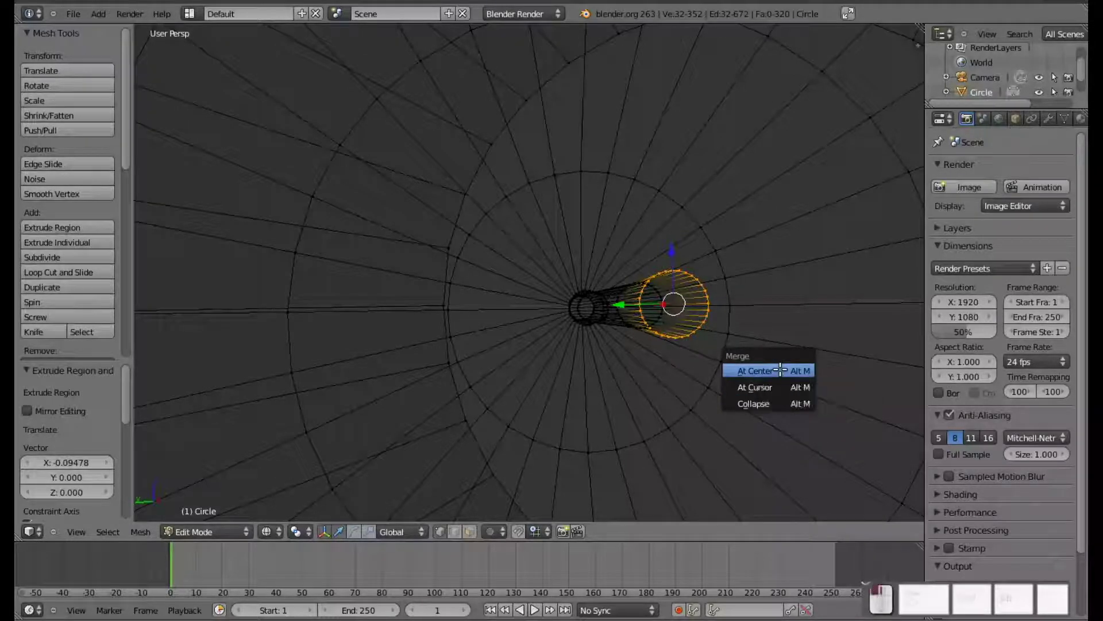
click(781, 370)
- Examine the inner spike's merged tip and the whole body in wireframe and solid display
middle_drag(668, 309, 569, 330)
scroll(594, 313, down, 4)
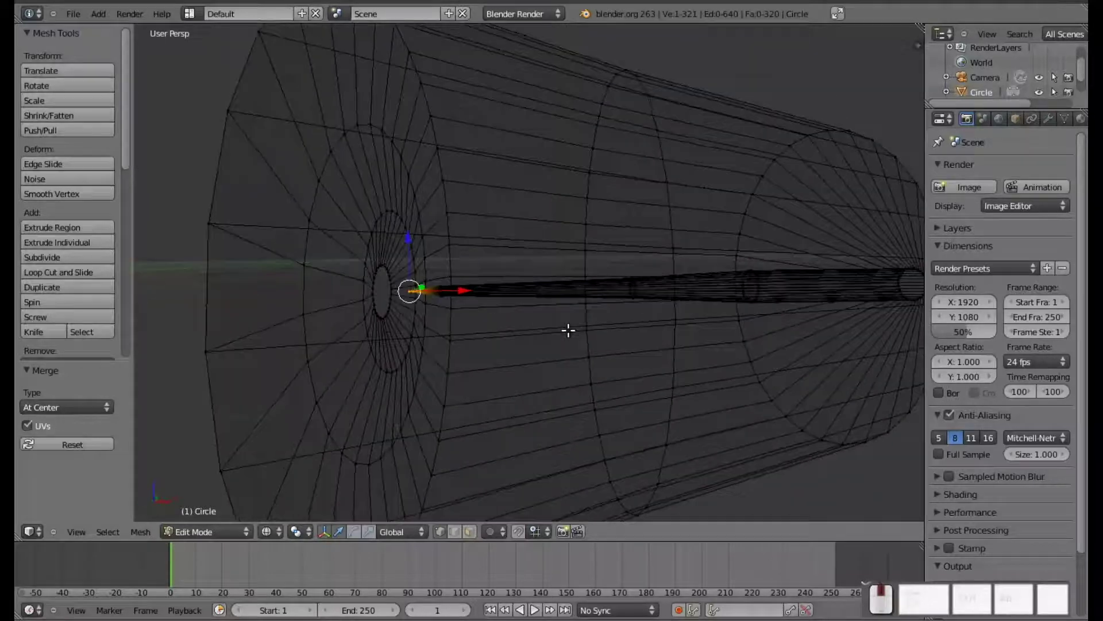
scroll(522, 352, up, 4)
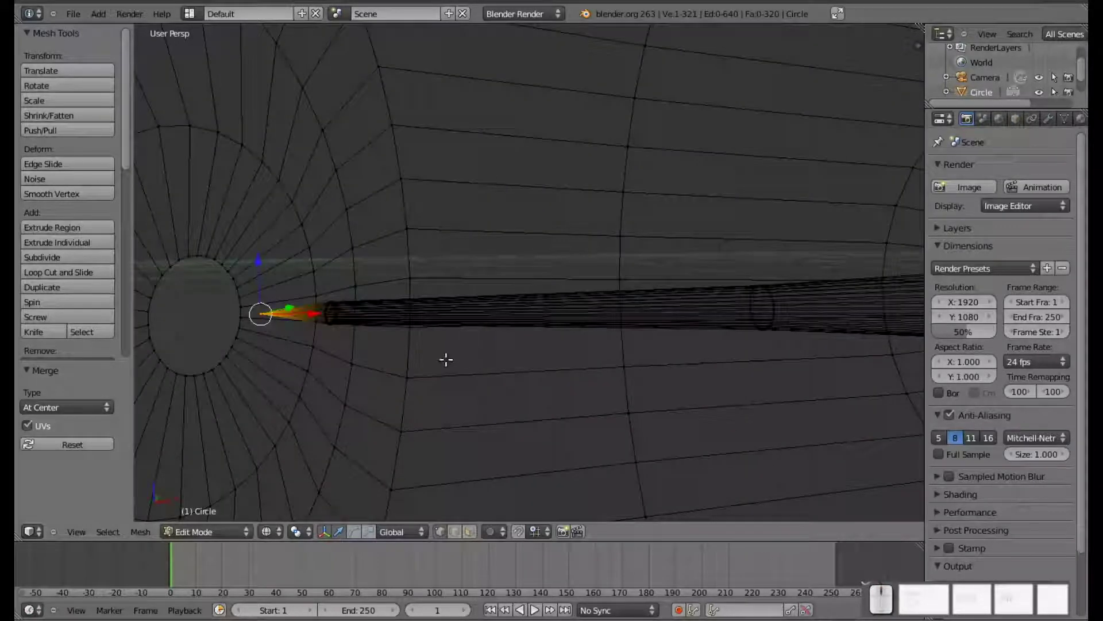
key(Tab)
scroll(515, 374, down, 5)
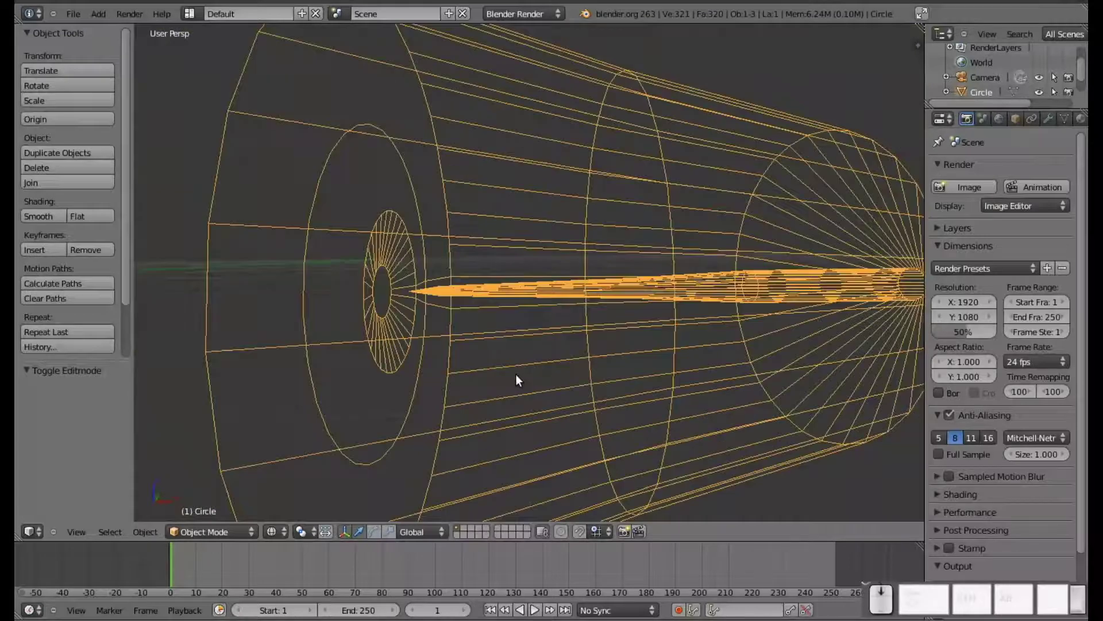
key(z)
mouse_move(537, 330)
middle_down()
mouse_move(471, 333)
mouse_move(621, 322)
middle_up()
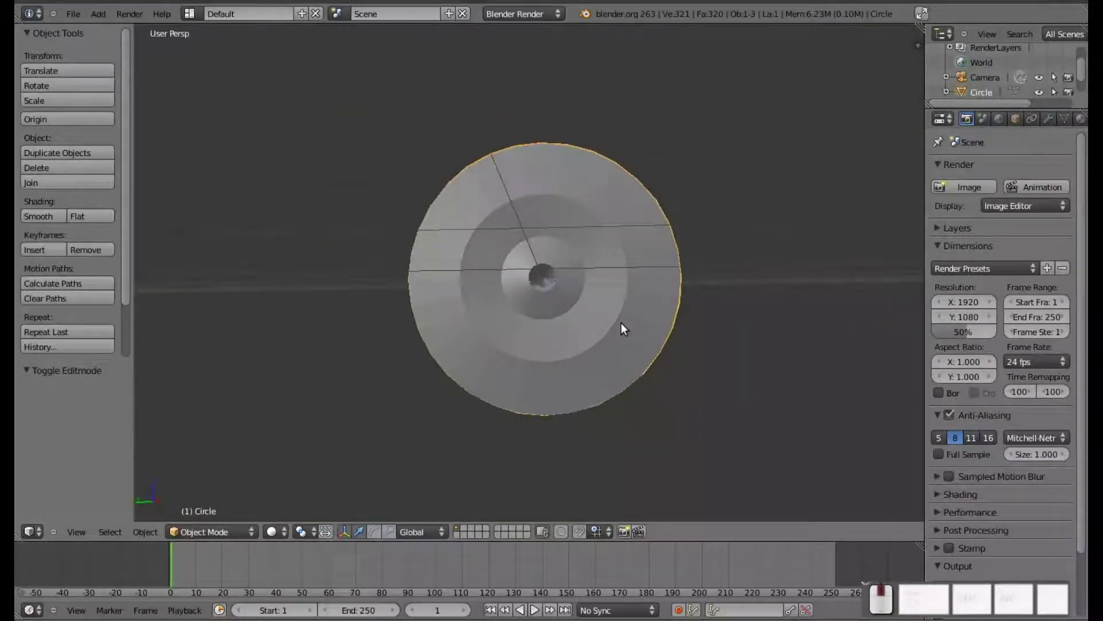
key(Tab)
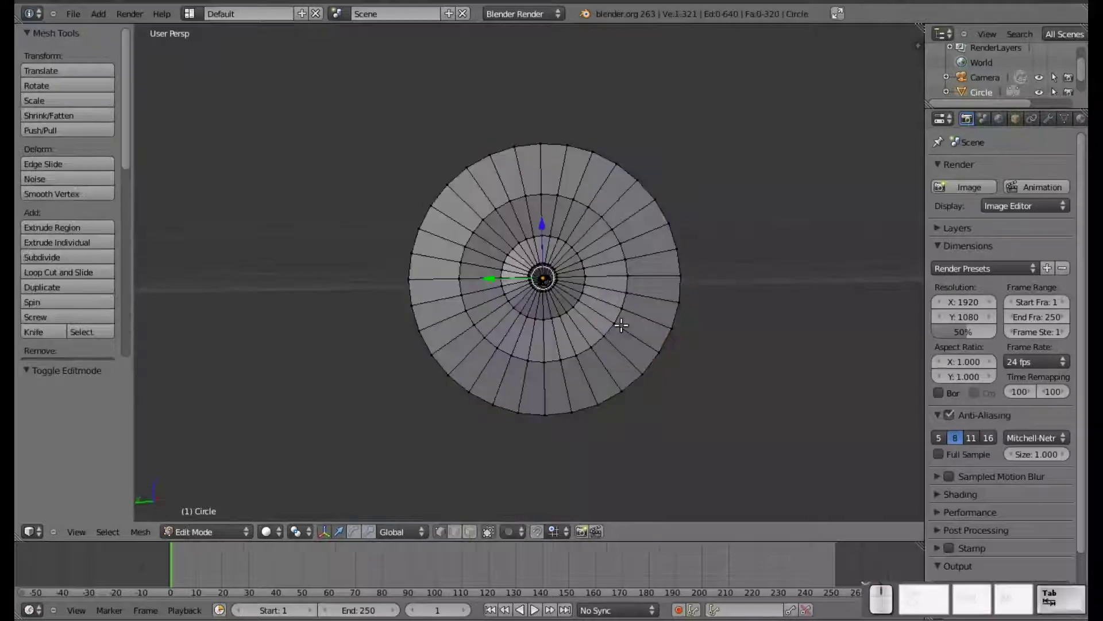
middle_drag(694, 343, 581, 327)
key(z)
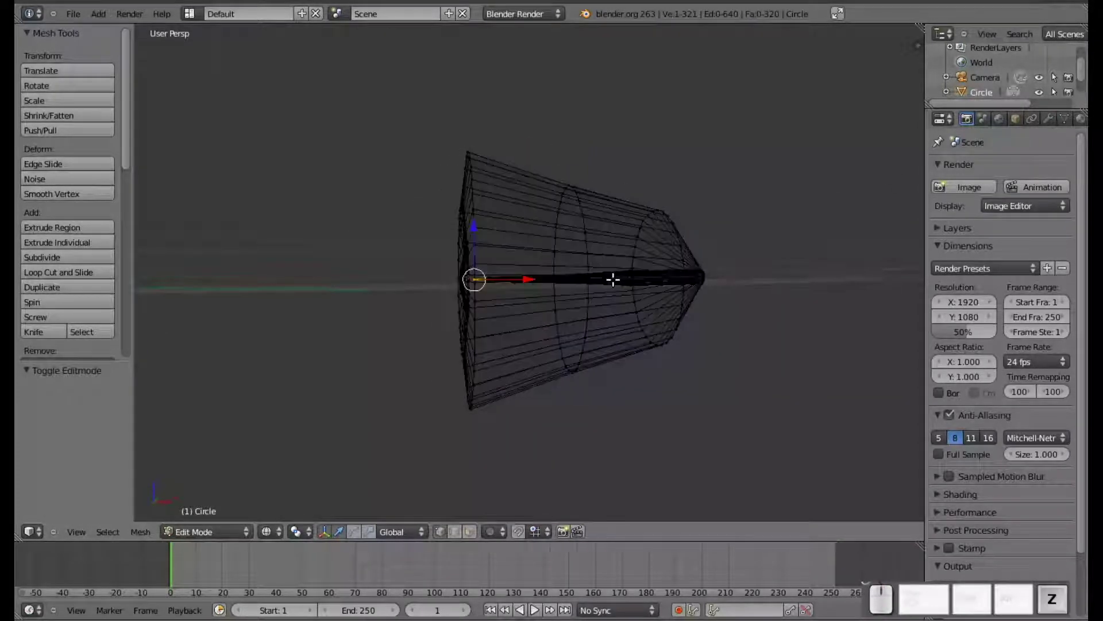
key(z)
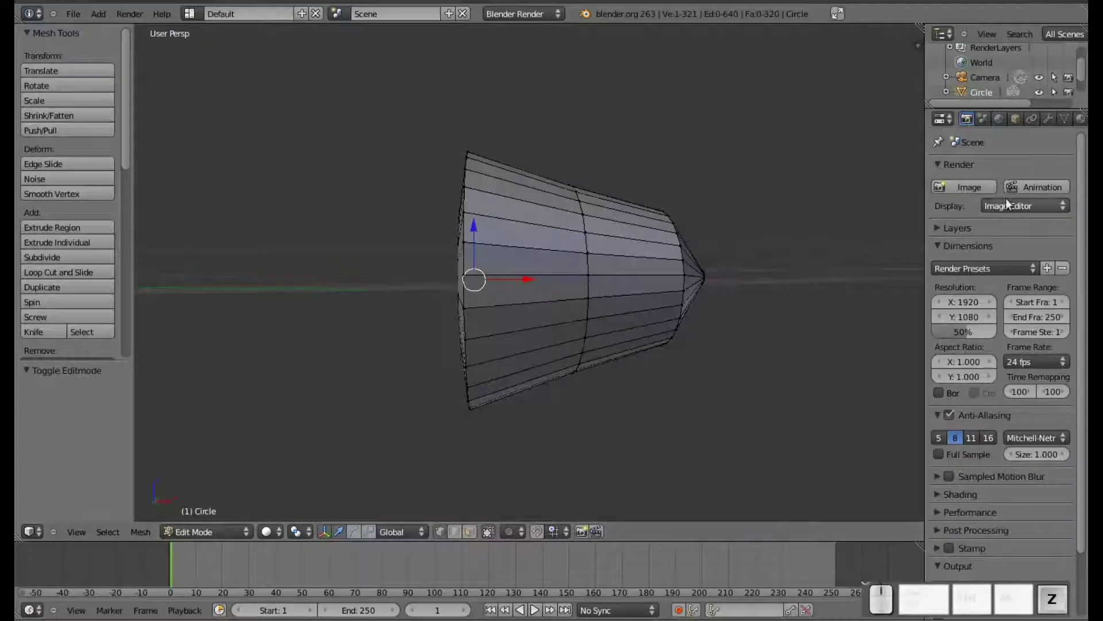
- Create a new material for the circle mesh and set its diffuse color to red
click(1081, 119)
click(982, 235)
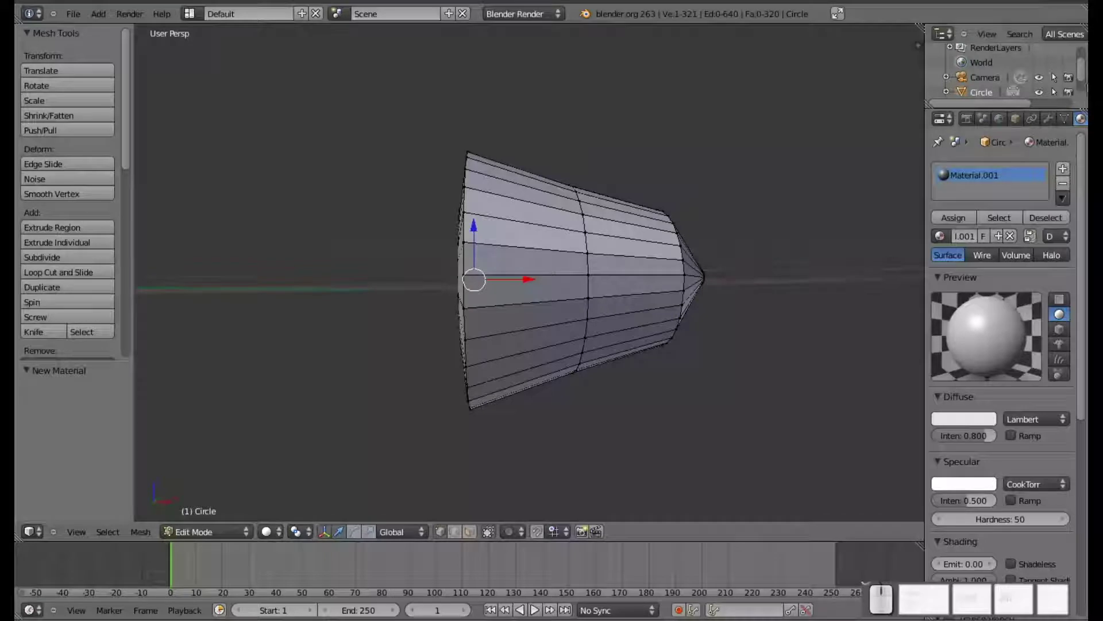
scroll(1023, 119, down, 2)
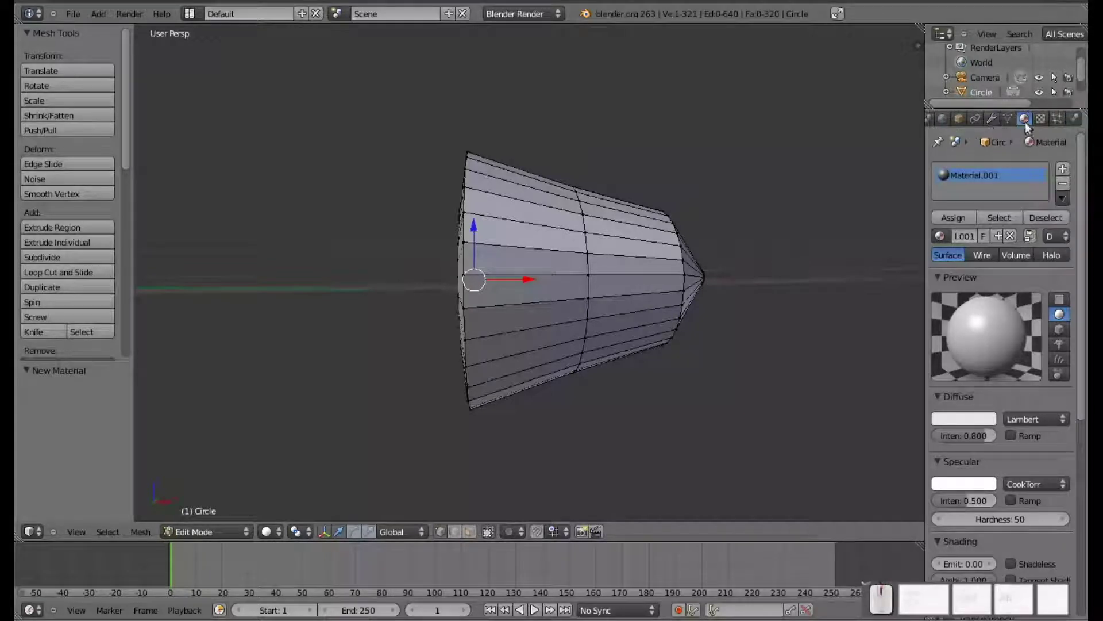
click(970, 419)
drag(924, 323, 920, 347)
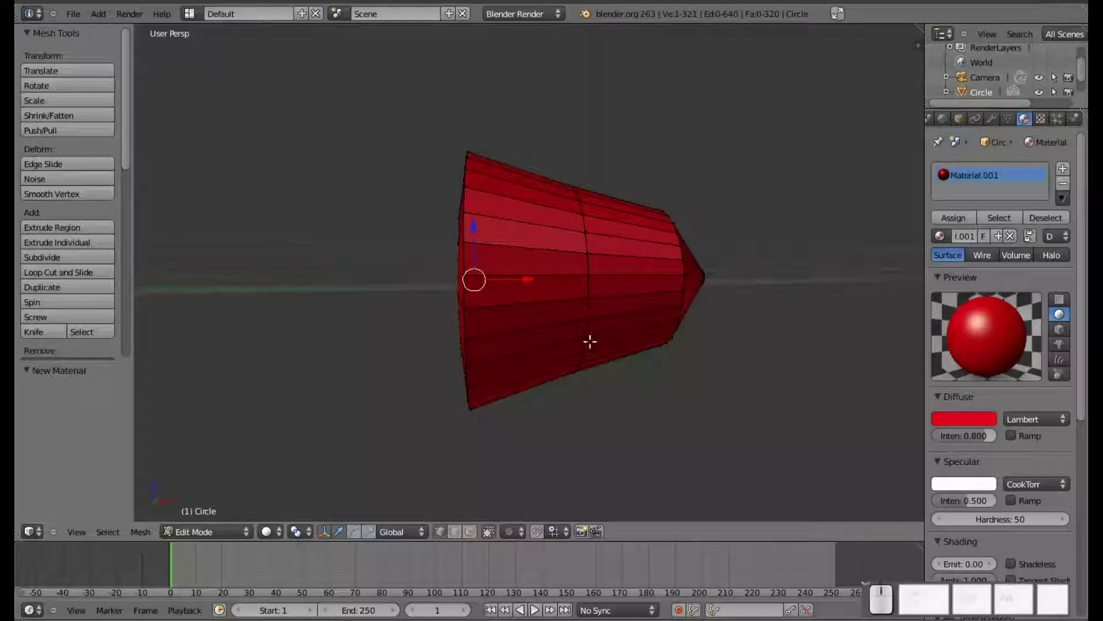
- Return the mesh to wireframe display in Edit Mode and add a second material with a cyan diffuse color
middle_drag(676, 321, 576, 307)
key(Tab)
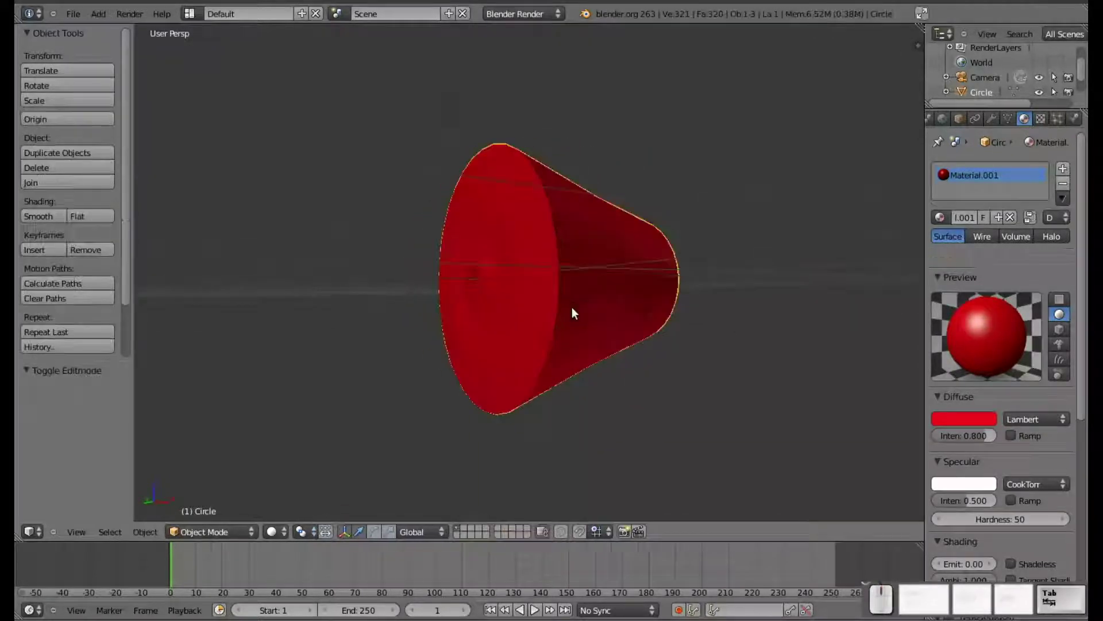
key(Tab)
middle_drag(682, 295, 620, 299)
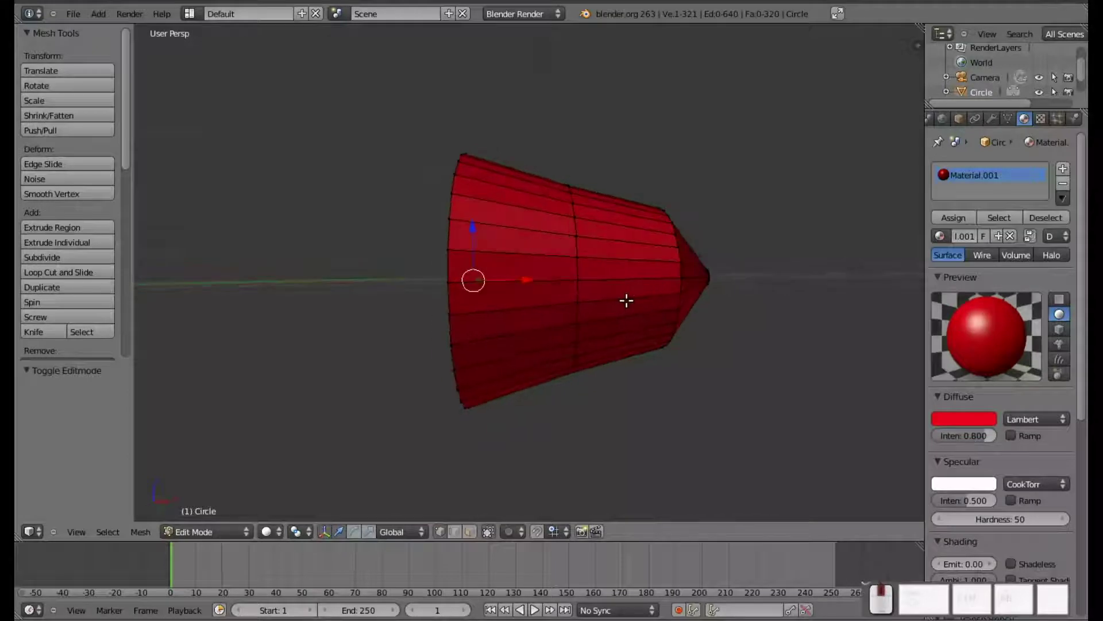
key(z)
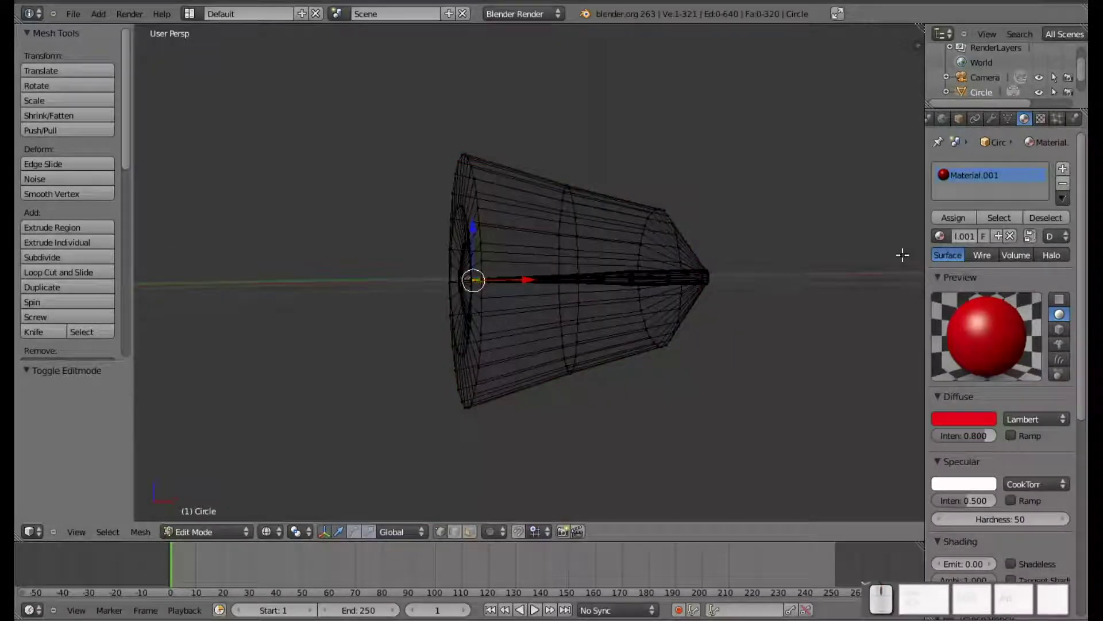
click(1063, 170)
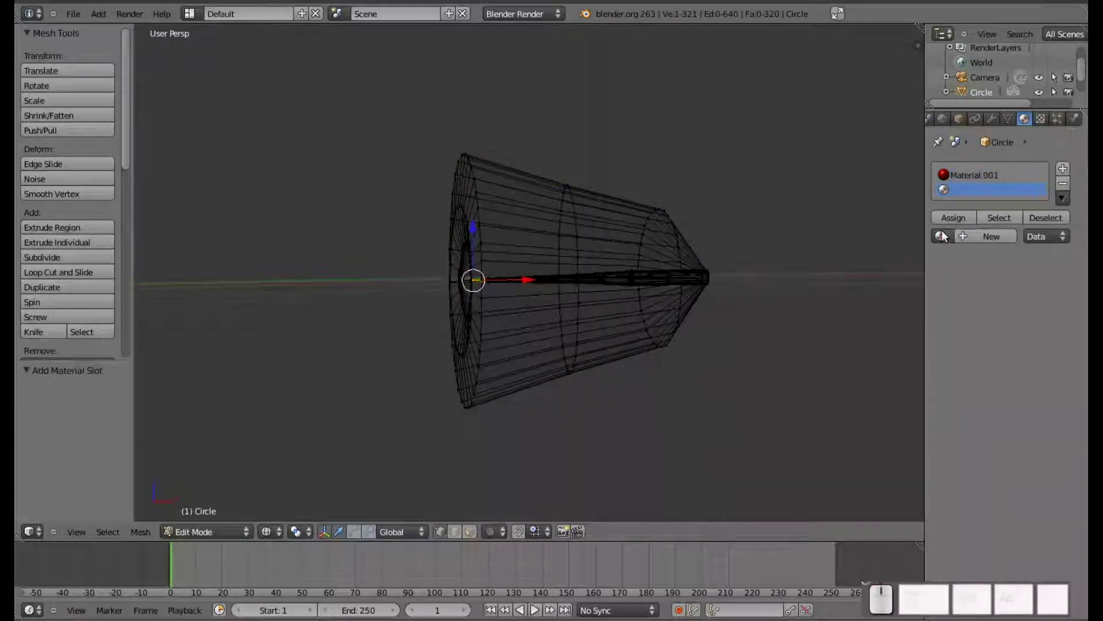
click(986, 236)
click(965, 418)
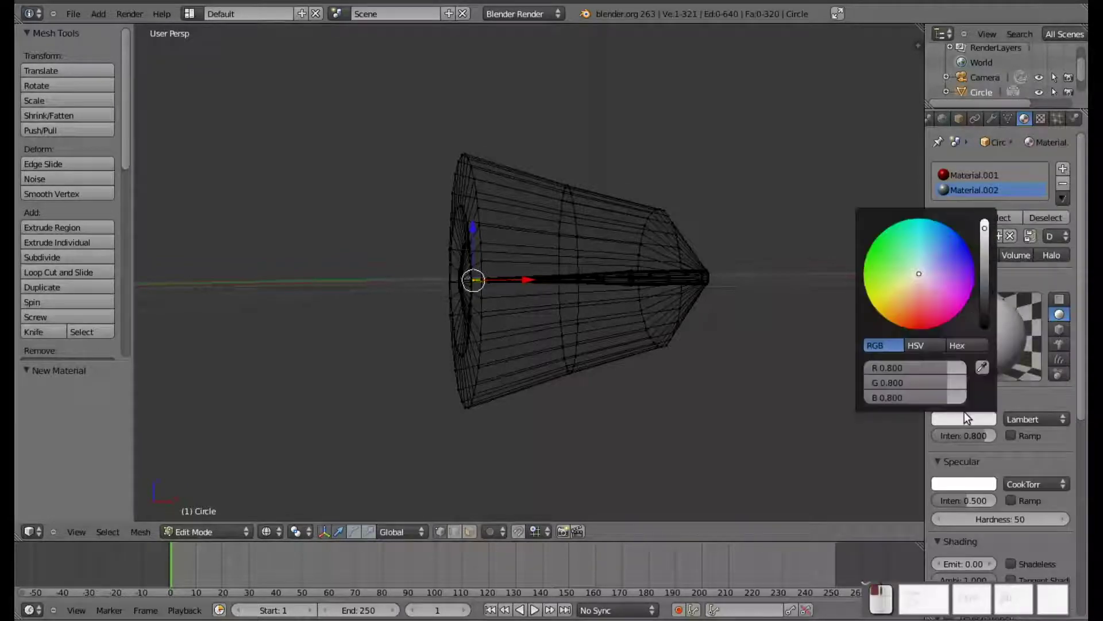
drag(926, 247, 967, 207)
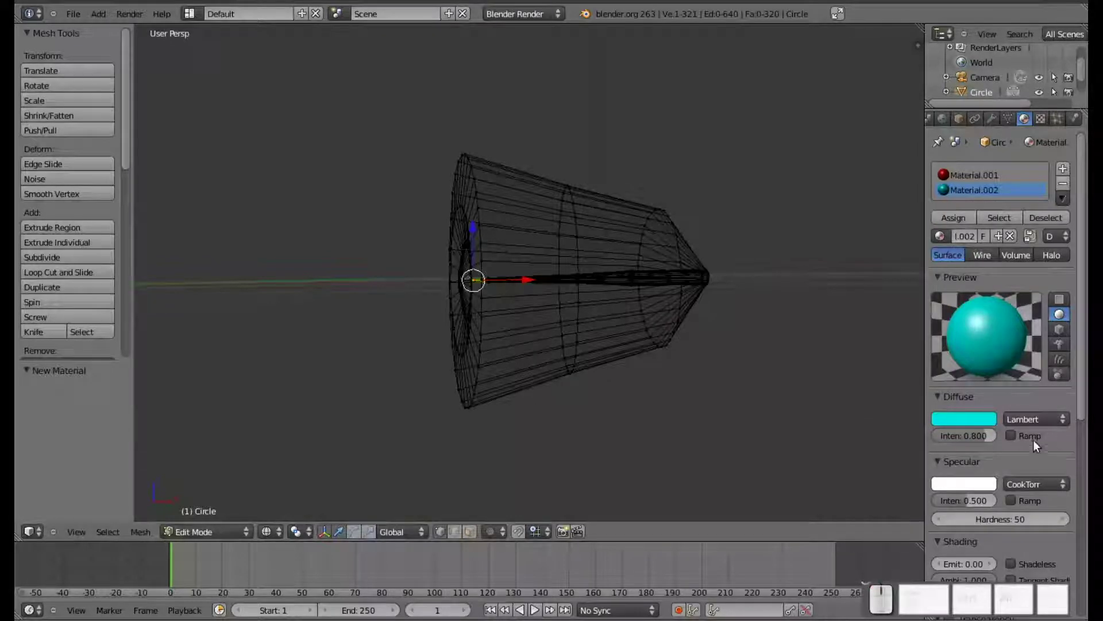
- Add the inner spike's three rings to the selected tip vertex and assign the cyan Material.002 to the selection
scroll(589, 362, up, 5)
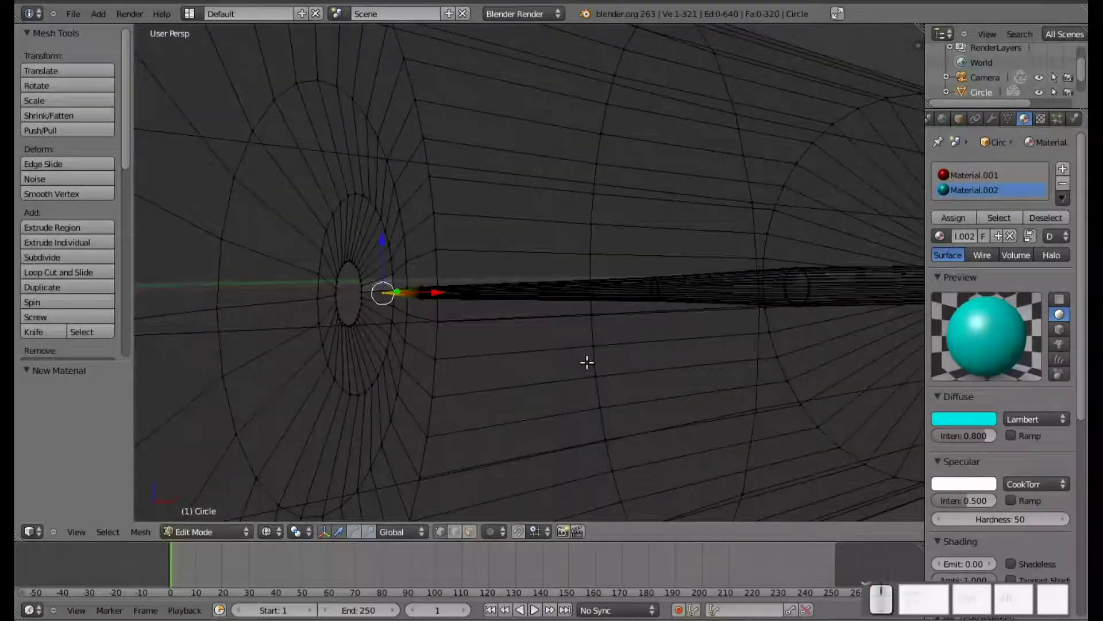
scroll(580, 360, down, 2)
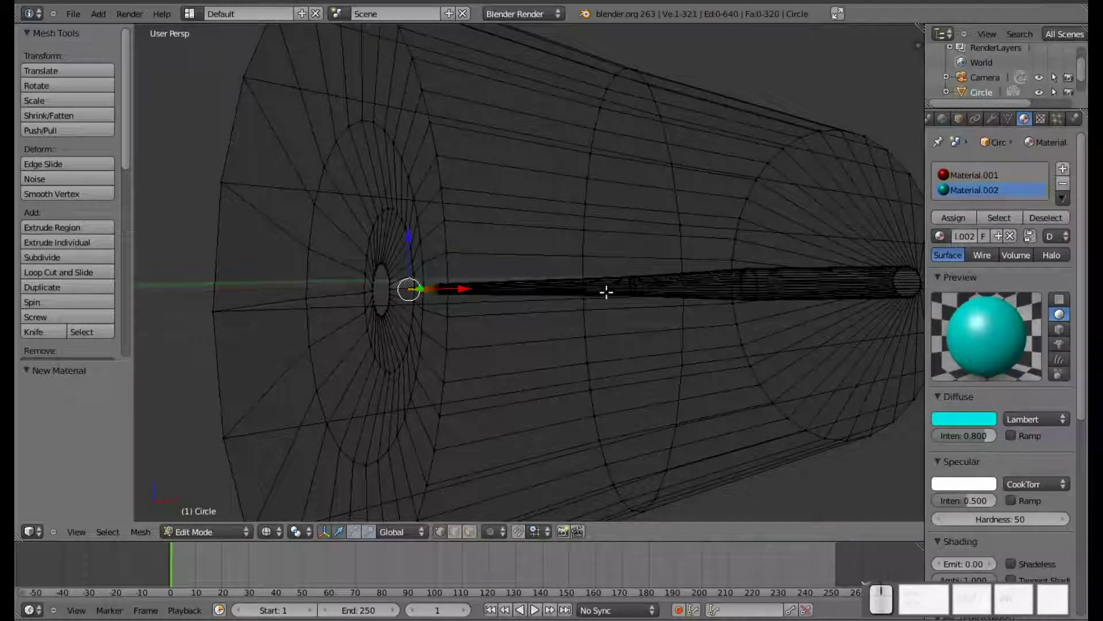
scroll(597, 310, up, 2)
shift+middle_drag(722, 308, 538, 319)
scroll(538, 319, up, 1)
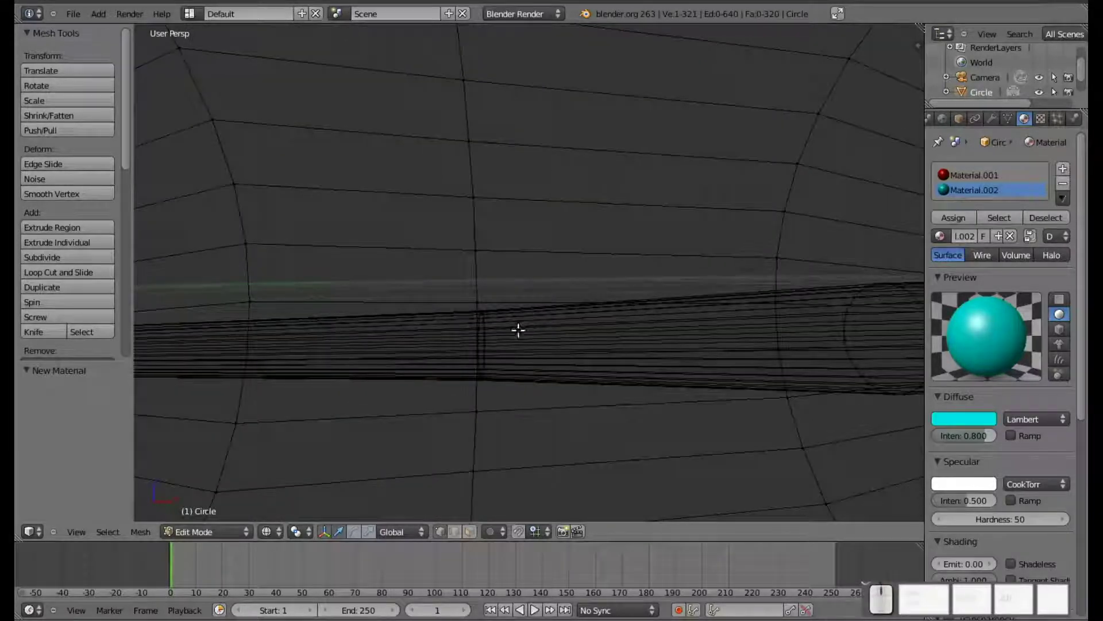
alt+right_click(479, 324)
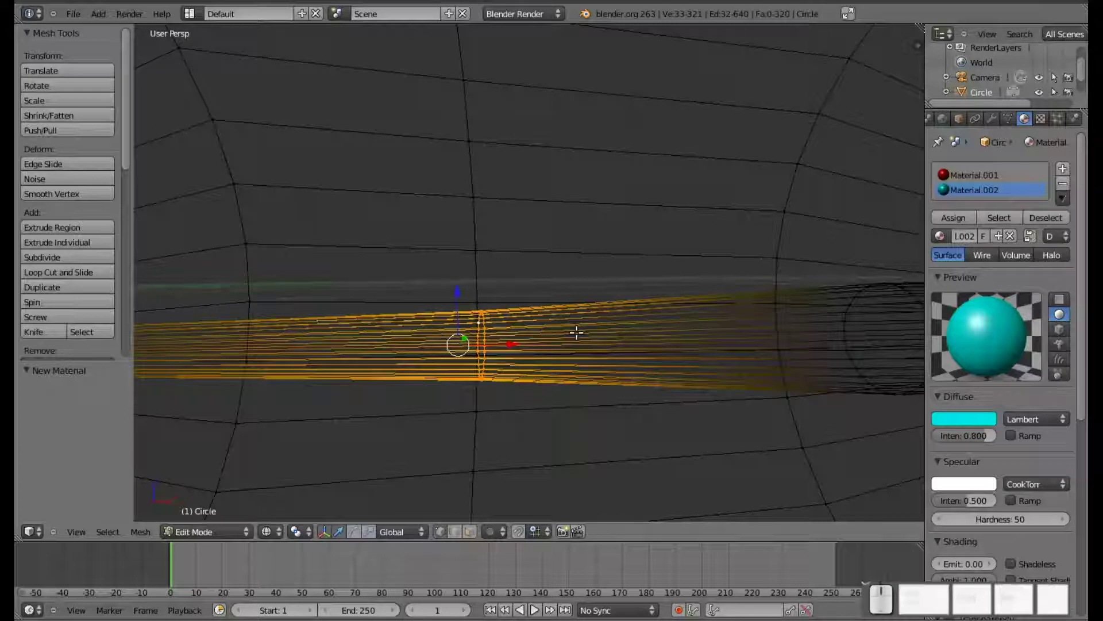
shift+middle_drag(737, 355, 471, 370)
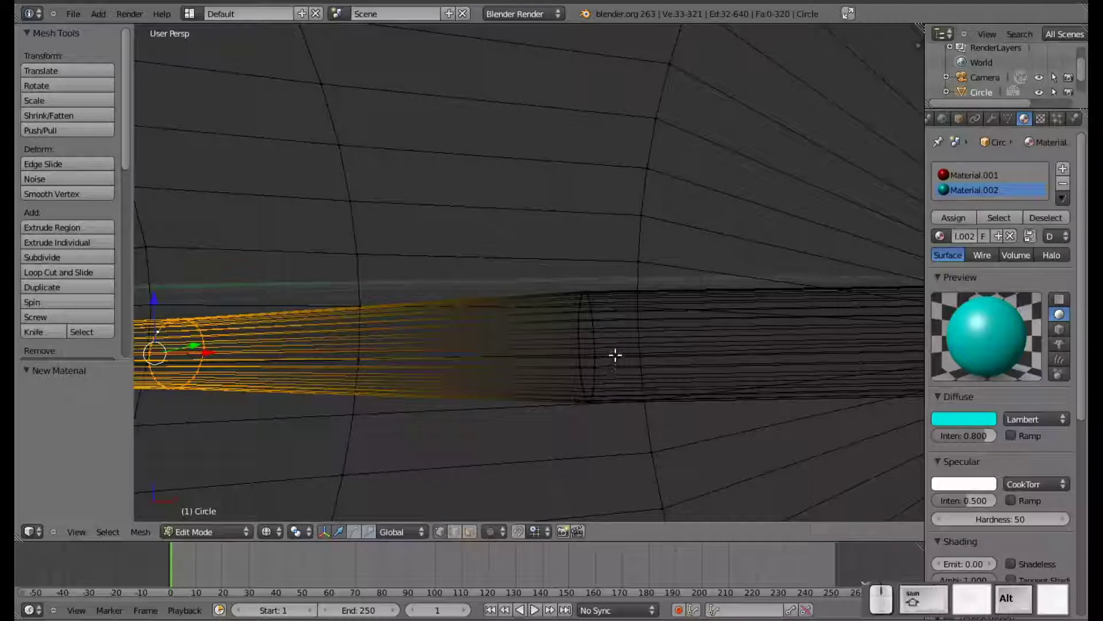
alt+shift+right_click(594, 325)
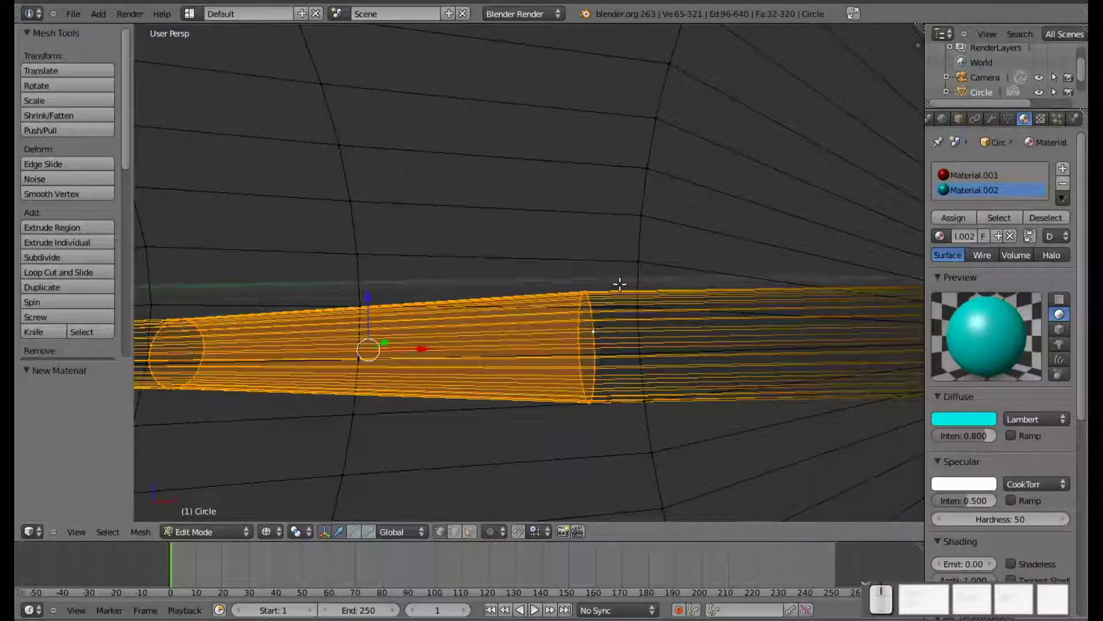
shift+middle_drag(839, 386, 626, 315)
scroll(605, 364, up, 2)
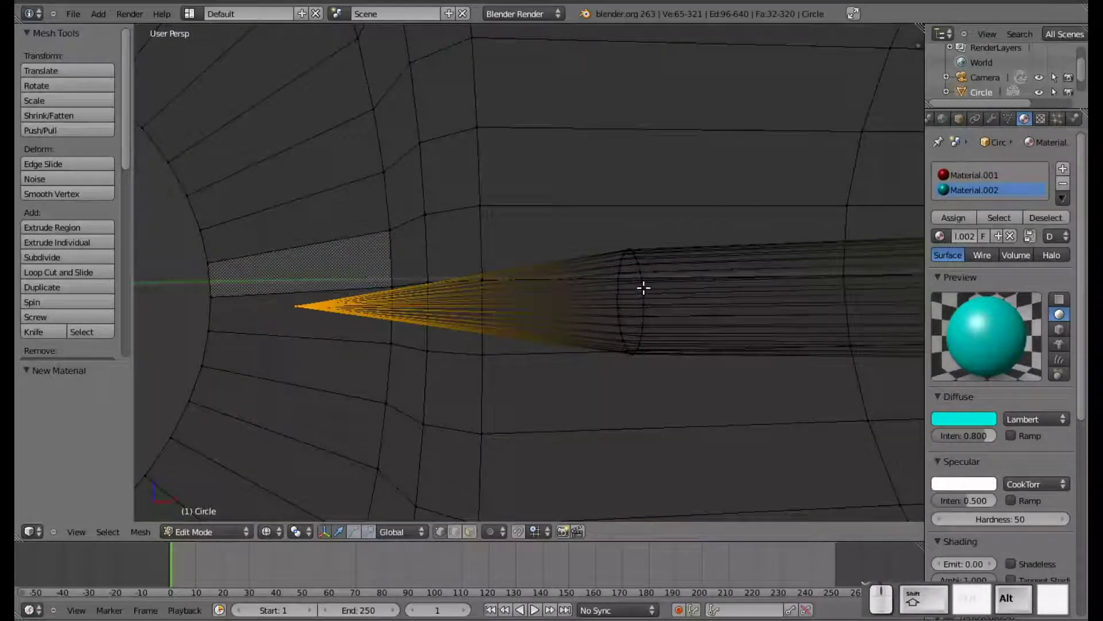
alt+shift+click(644, 288)
scroll(642, 286, down, 10)
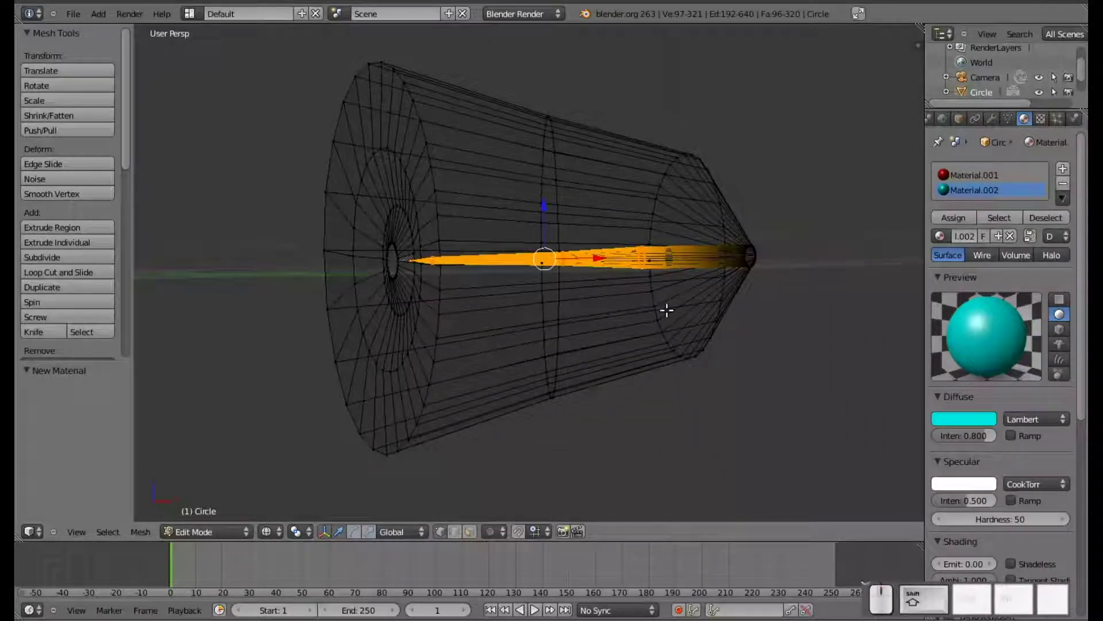
click(952, 217)
- Leave Edit Mode and examine the red body and cyan spike in solid display, from the open end and the side
key(Tab)
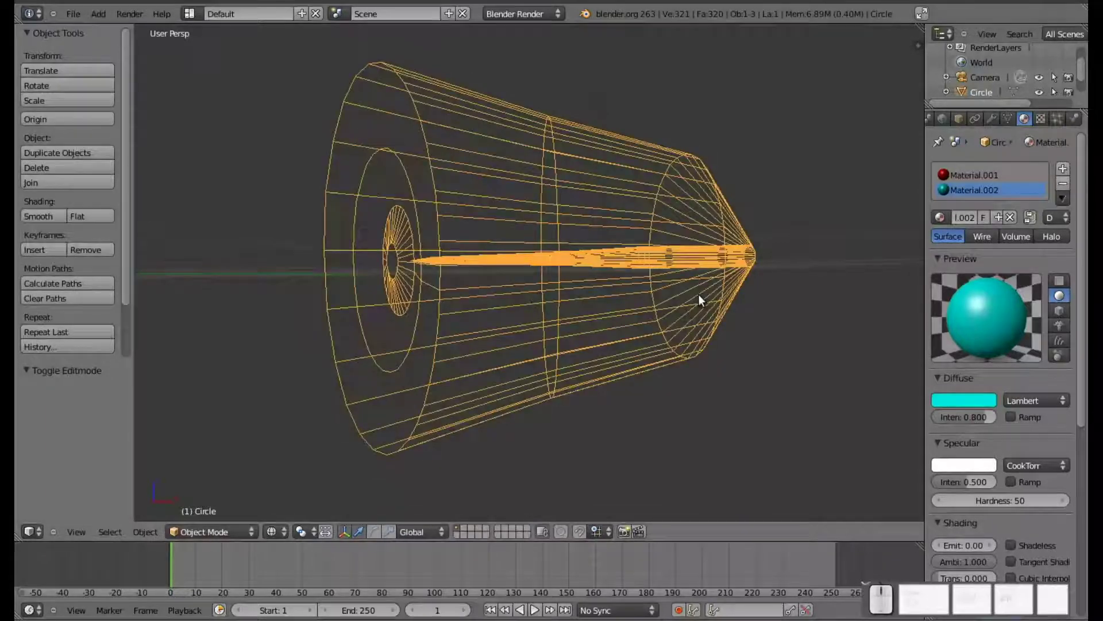
key(z)
mouse_move(532, 316)
middle_down()
mouse_move(482, 326)
mouse_move(551, 320)
mouse_move(599, 345)
mouse_move(603, 332)
middle_up()
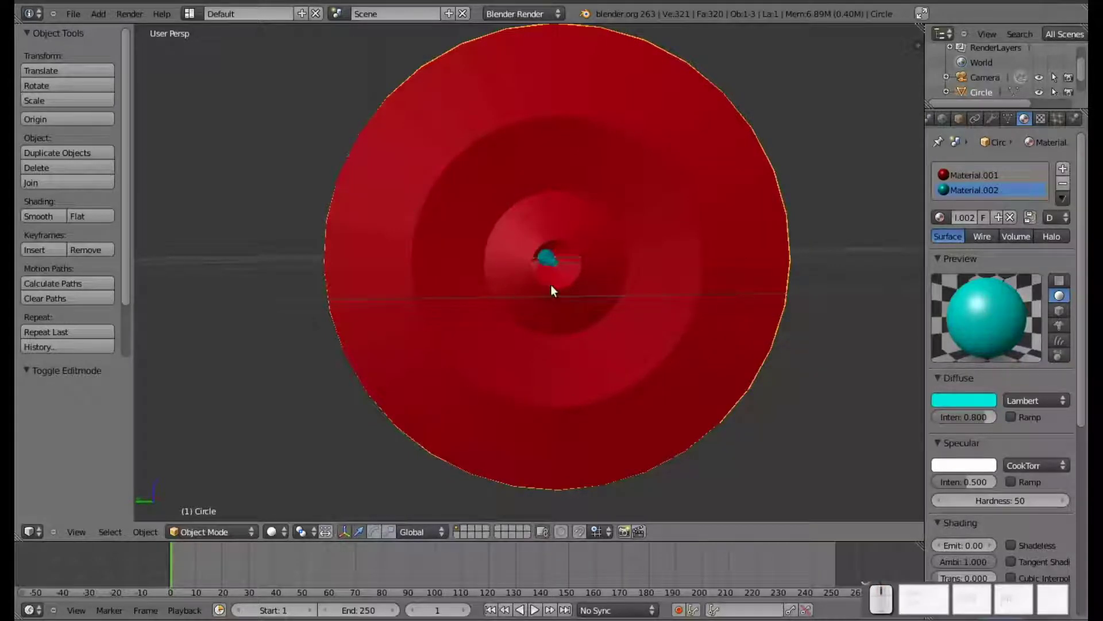
scroll(550, 285, up, 5)
middle_drag(575, 252, 529, 343)
scroll(615, 260, down, 3)
scroll(629, 254, down, 3)
scroll(431, 275, down, 3)
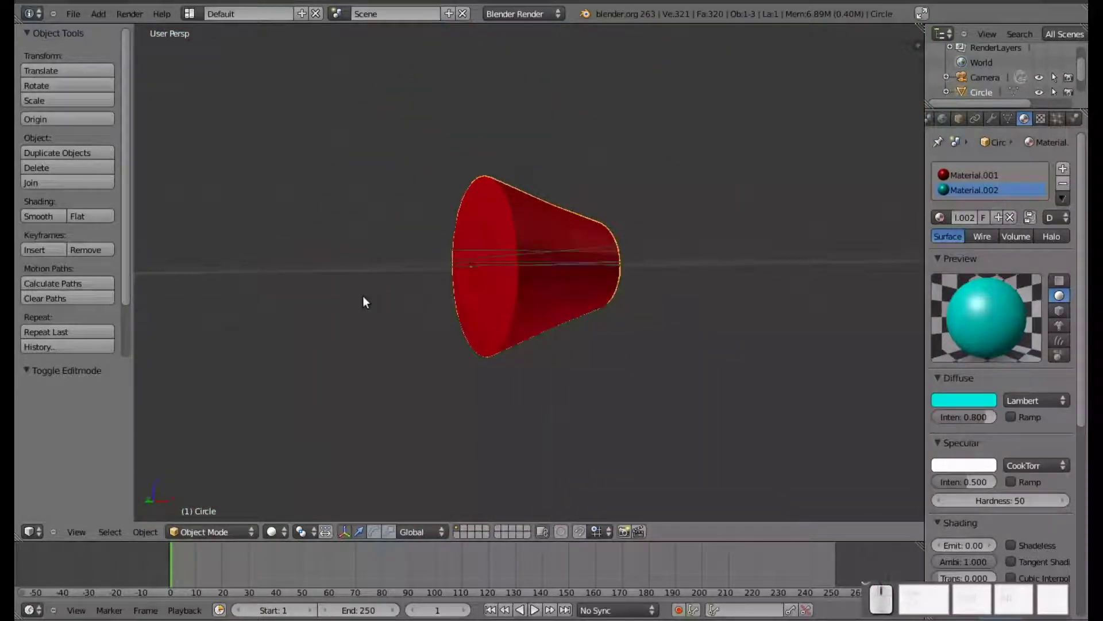
- Apply smooth shading to the circle mesh and inspect its outer surface and open end for shading faults
click(44, 216)
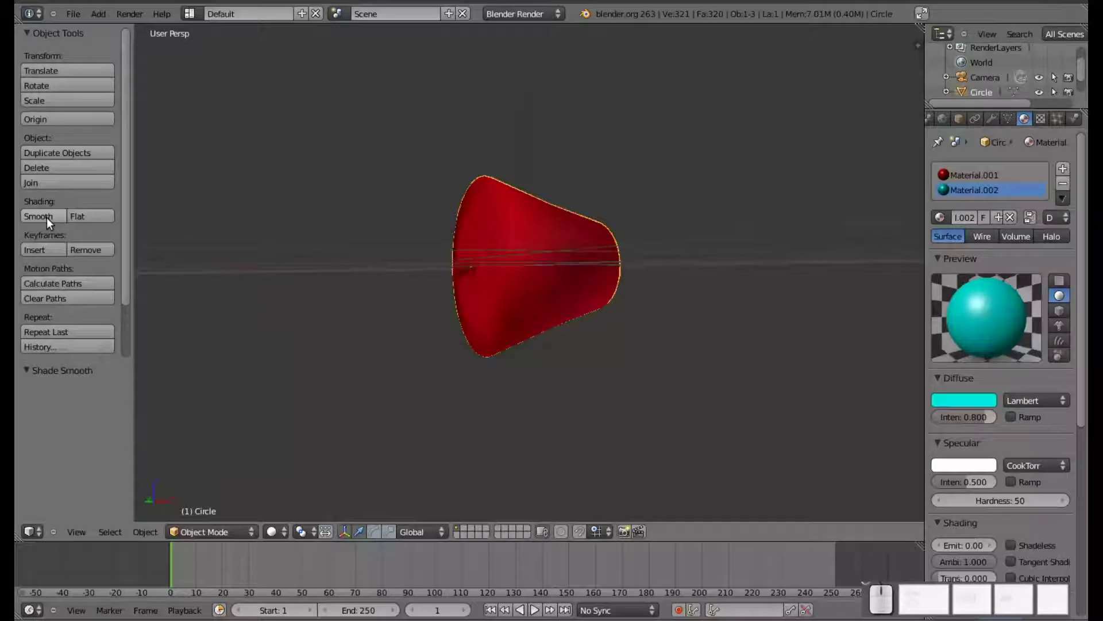
middle_drag(305, 436, 603, 431)
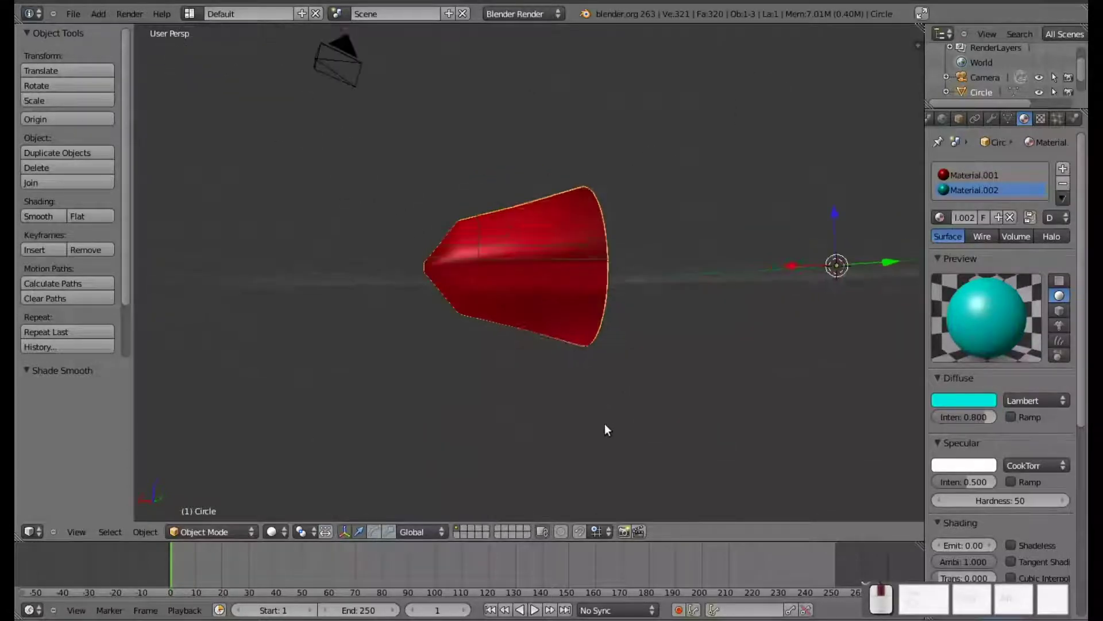
scroll(535, 340, up, 3)
middle_drag(533, 336, 552, 322)
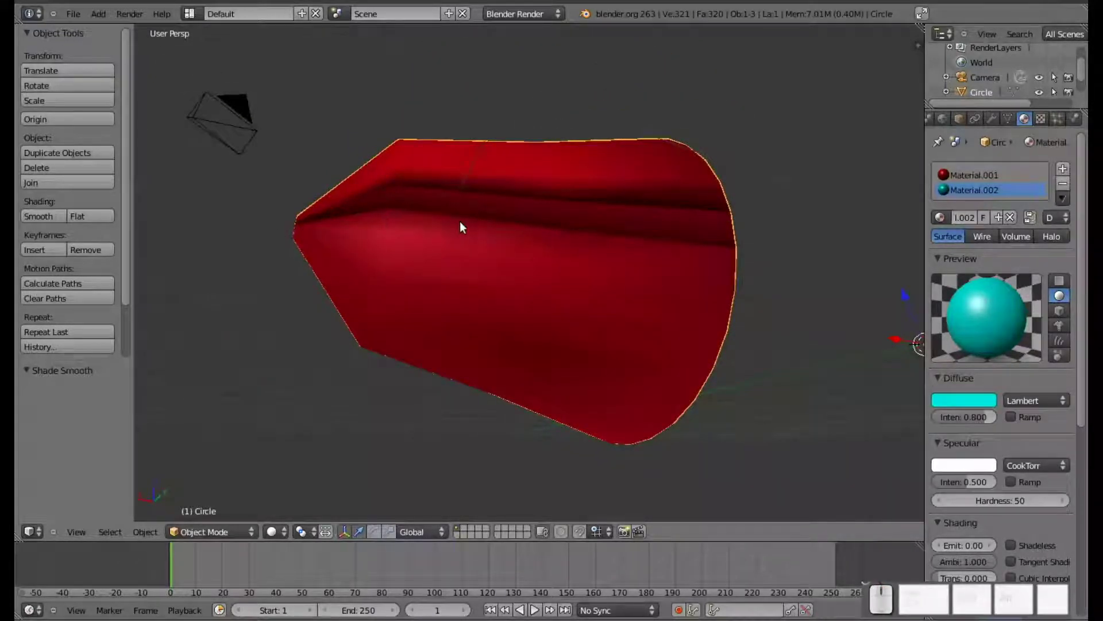
middle_drag(691, 281, 508, 384)
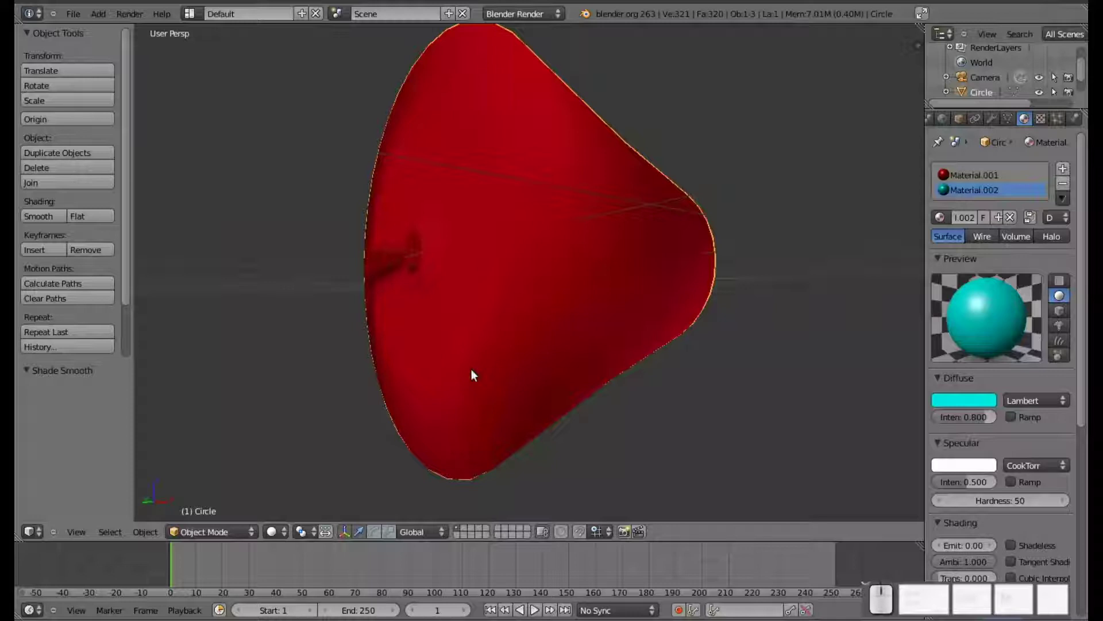
middle_drag(357, 370, 485, 275)
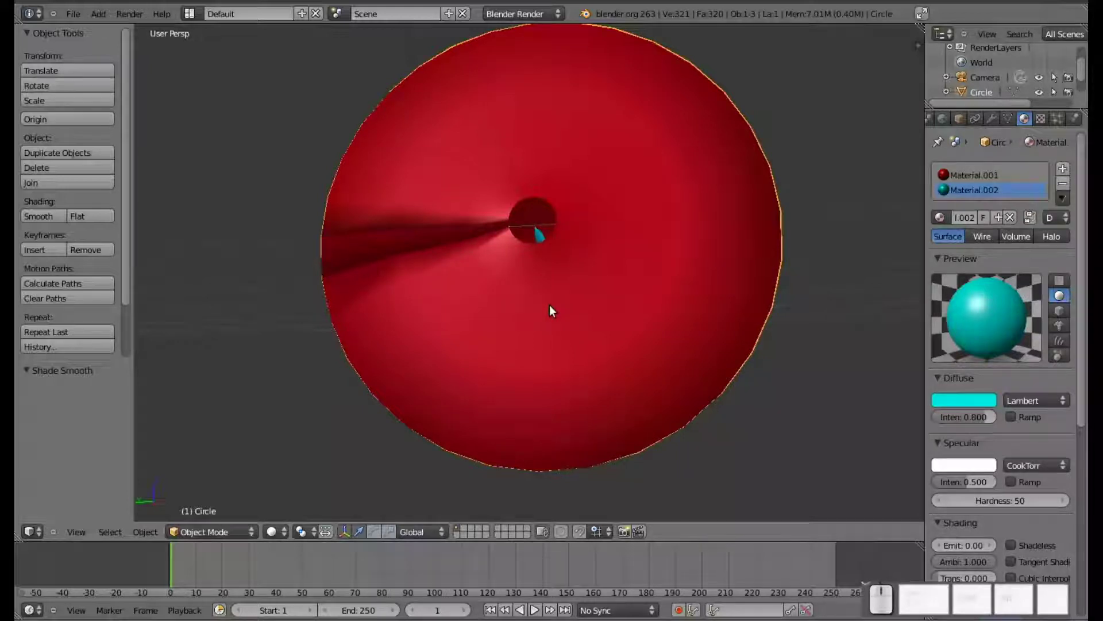
middle_drag(552, 305, 540, 207)
middle_drag(438, 207, 385, 240)
- Select the whole mesh in Edit Mode, recalculate its normals to the outside and return to Object Mode
key(Tab)
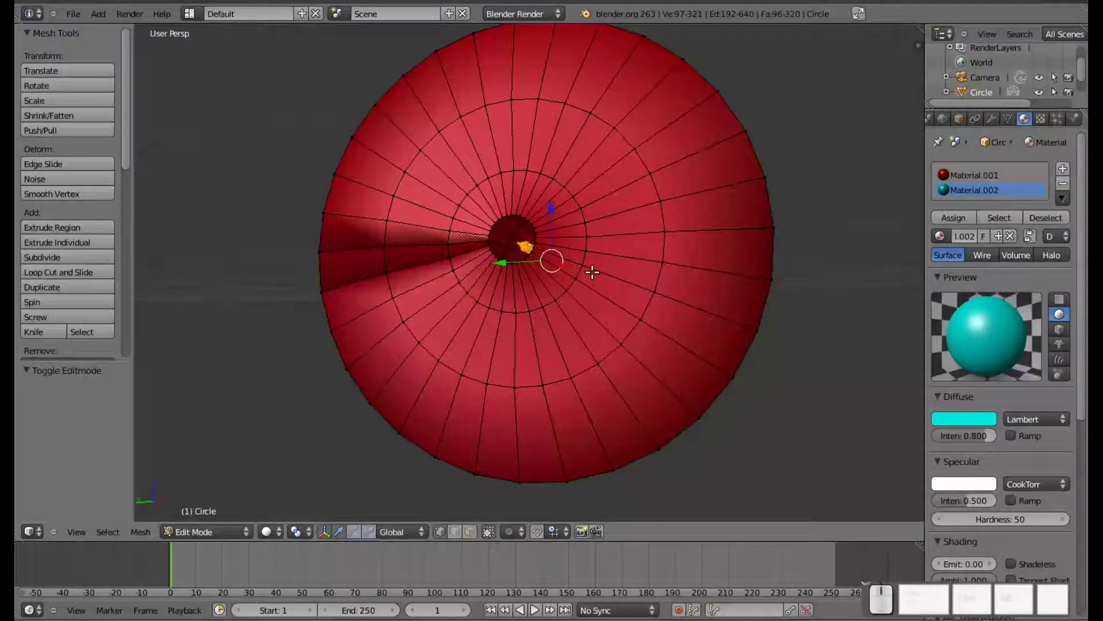
scroll(601, 299, up, 4)
middle_drag(578, 312, 560, 279)
scroll(560, 279, down, 5)
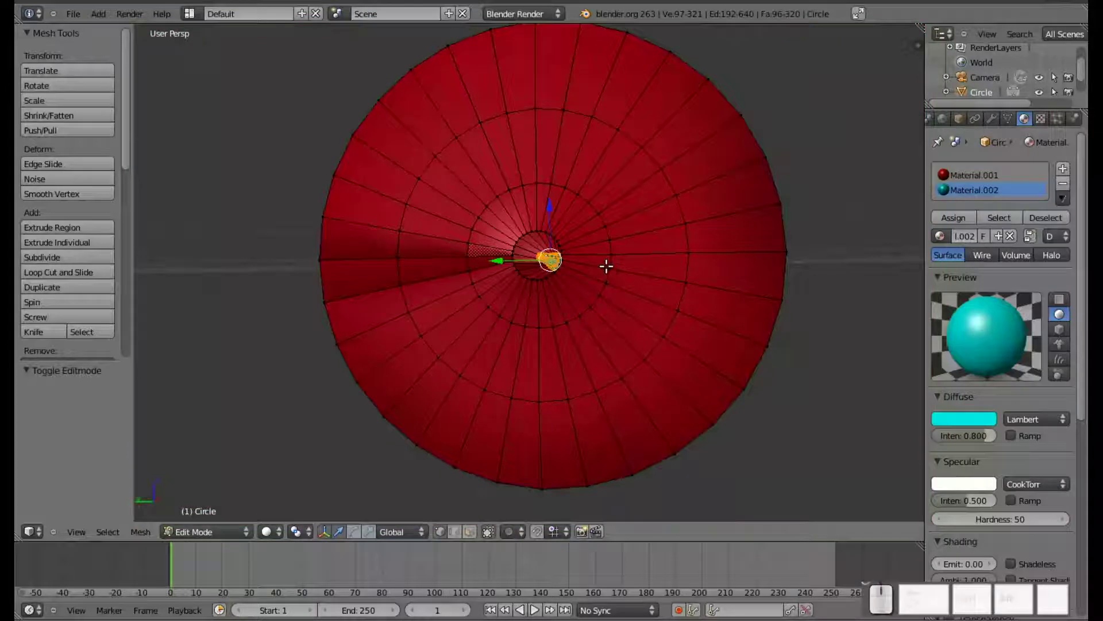
key(a)
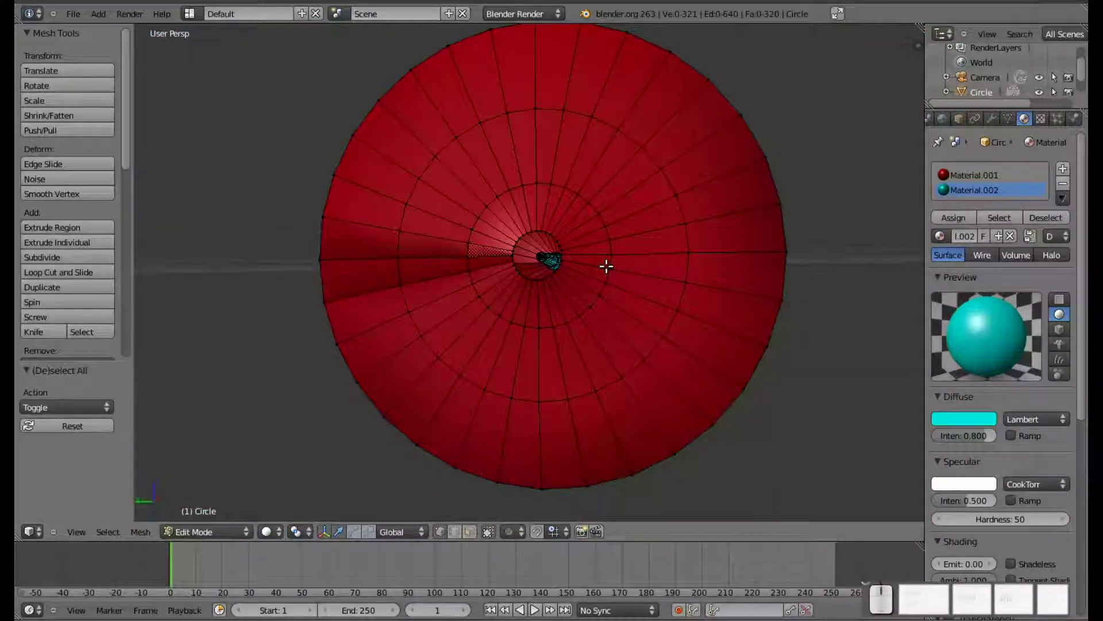
key(a)
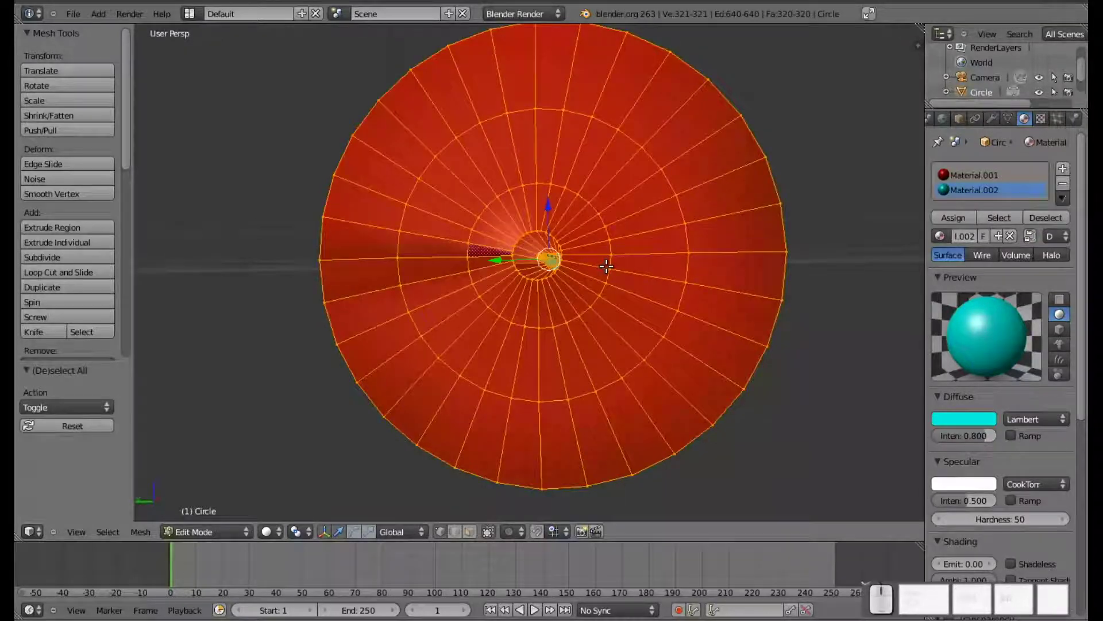
key(ctrl+n)
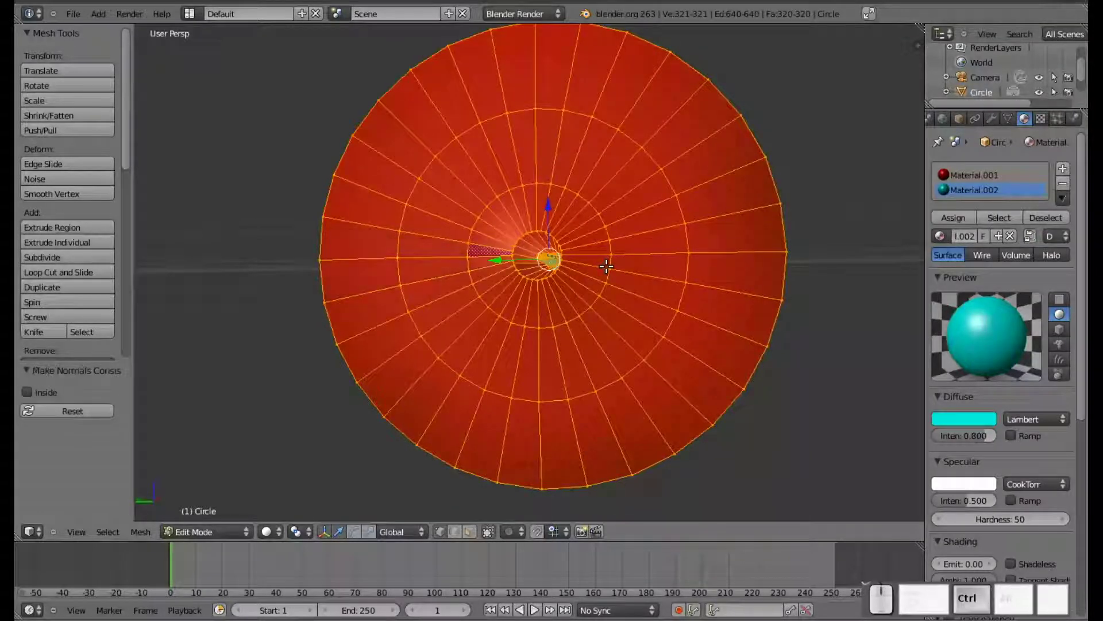
key(Tab)
- Examine the smooth-shaded body's side and the cyan spike inside its opening
middle_drag(360, 297, 277, 294)
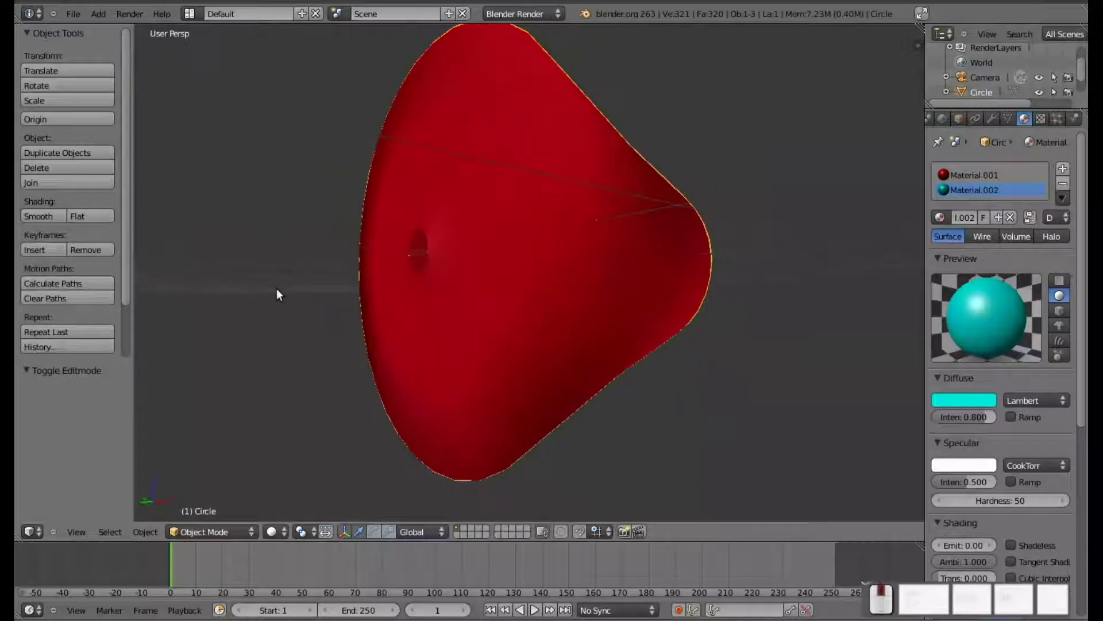
scroll(544, 291, down, 3)
middle_drag(435, 321, 525, 325)
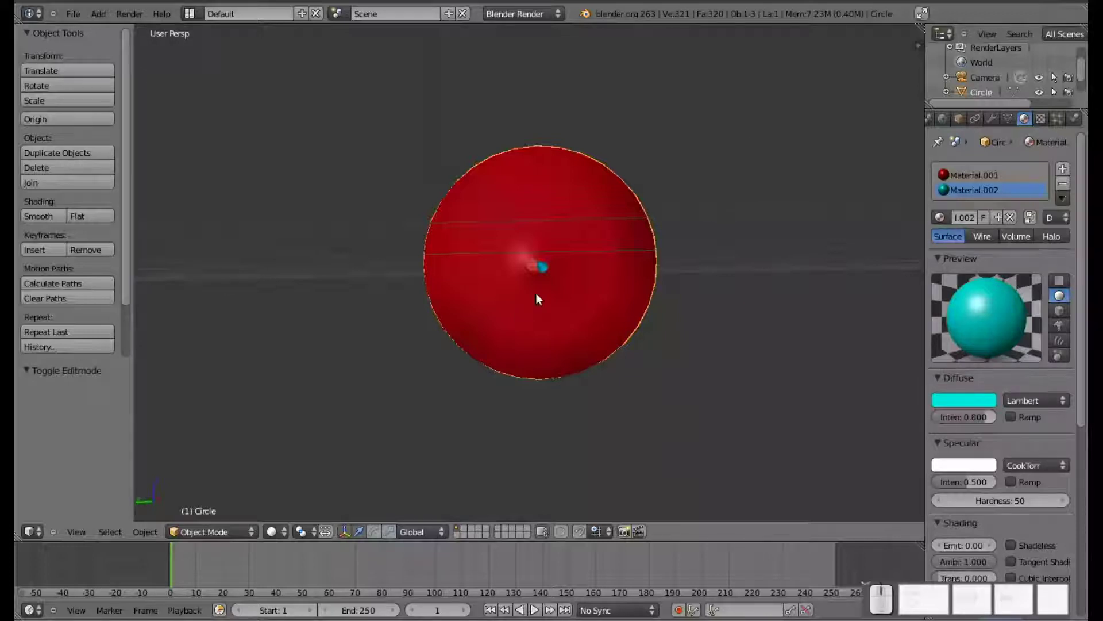
scroll(408, 389, up, 7)
scroll(409, 389, down, 3)
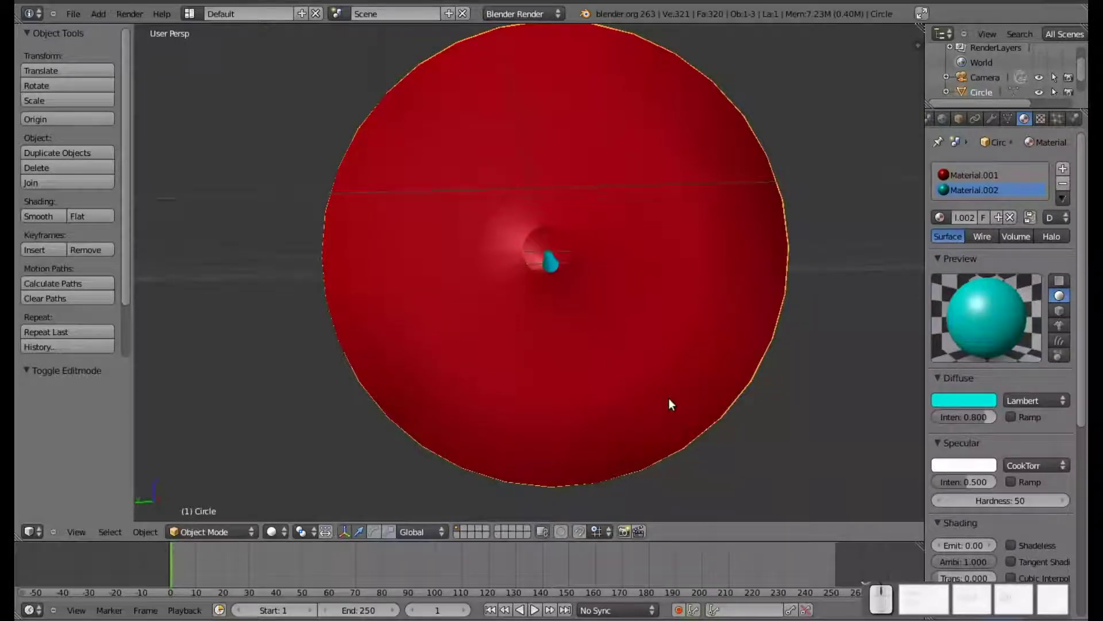
middle_drag(692, 391, 667, 377)
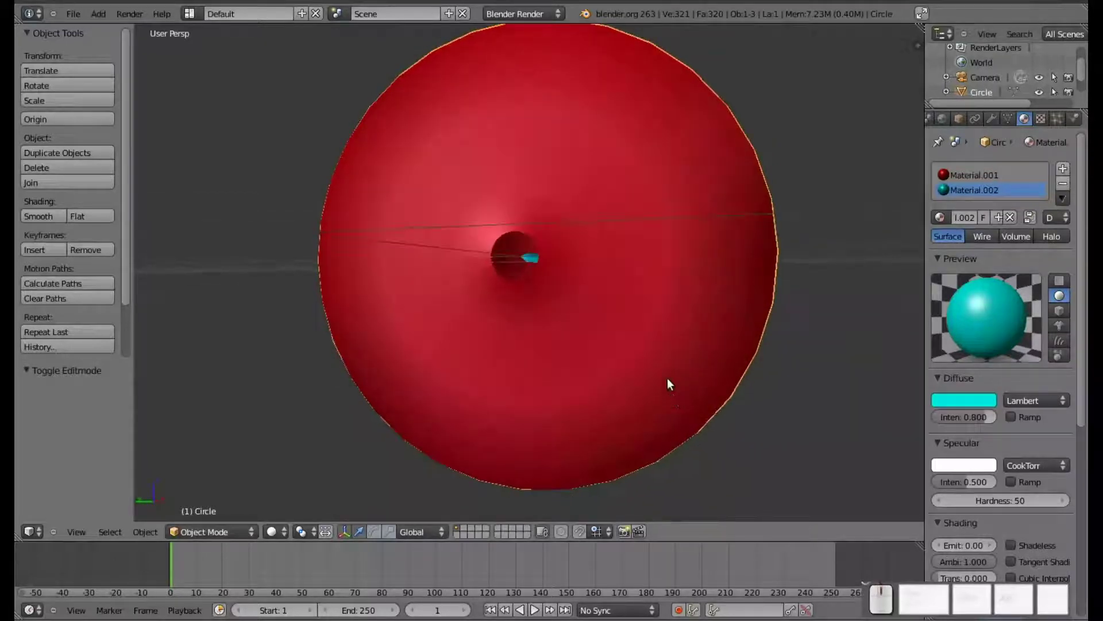
- Show the mesh in wireframe in Edit Mode, clear the selection and select only the inner spike's tip vertex
key(Tab)
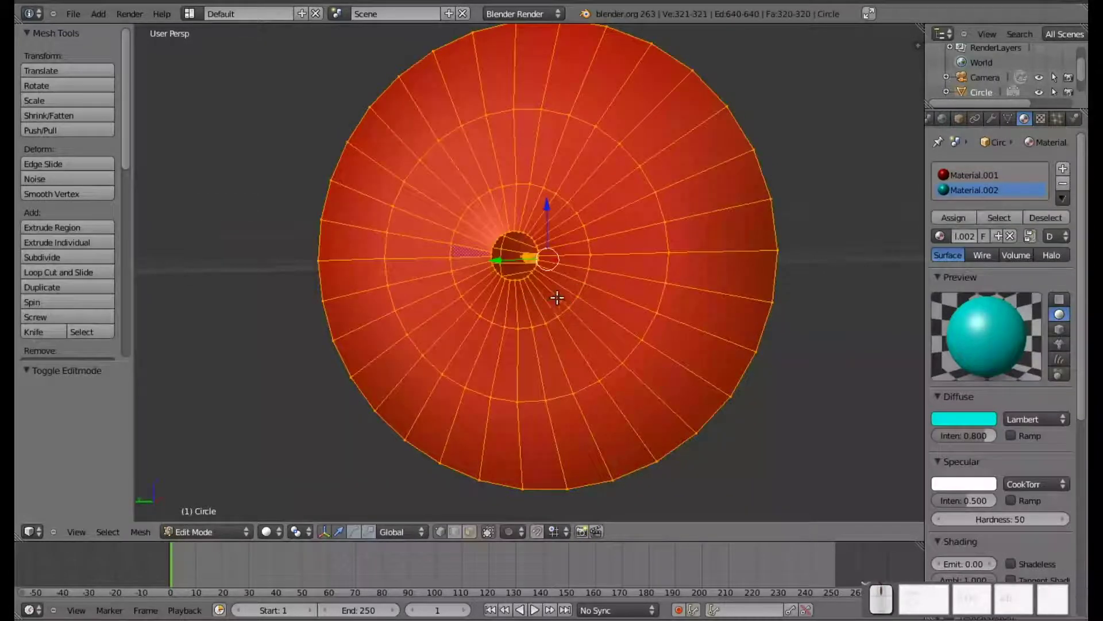
key(a)
mouse_move(552, 296)
middle_down()
mouse_move(572, 293)
mouse_move(552, 293)
mouse_move(569, 303)
mouse_move(452, 297)
middle_up()
key(z)
scroll(451, 296, up, 5)
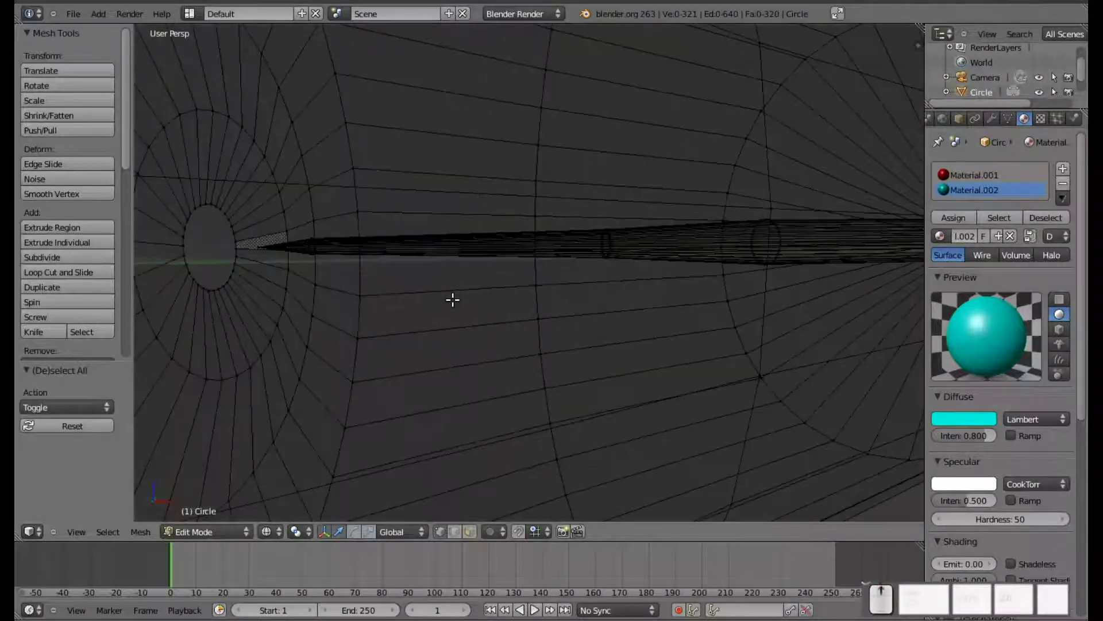
right_click(260, 248)
middle_drag(315, 249, 570, 304)
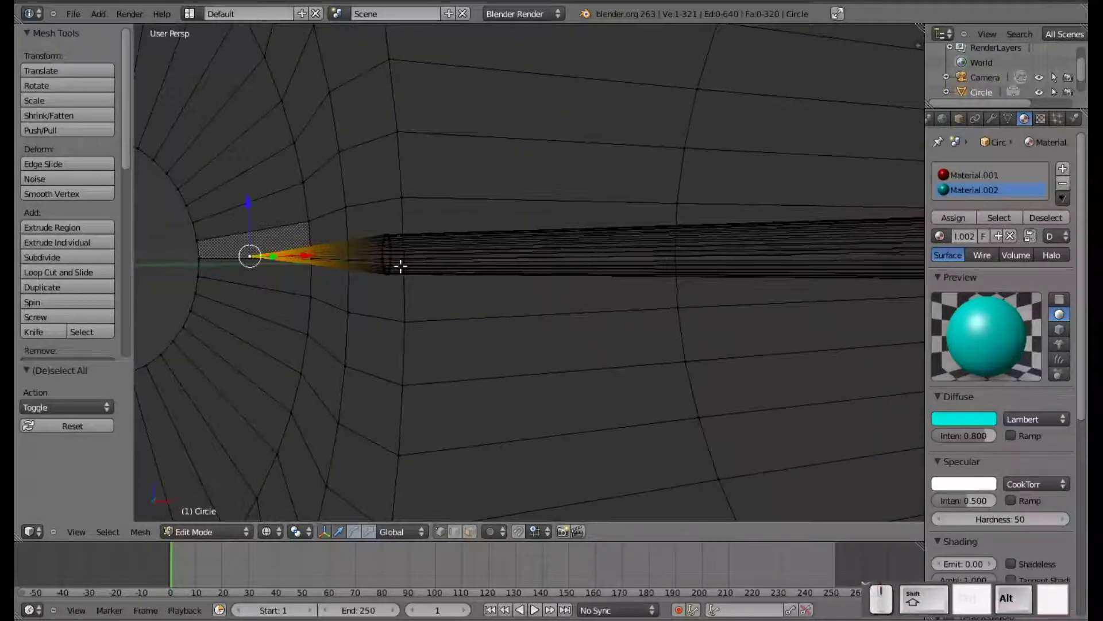
alt+right_click(382, 250)
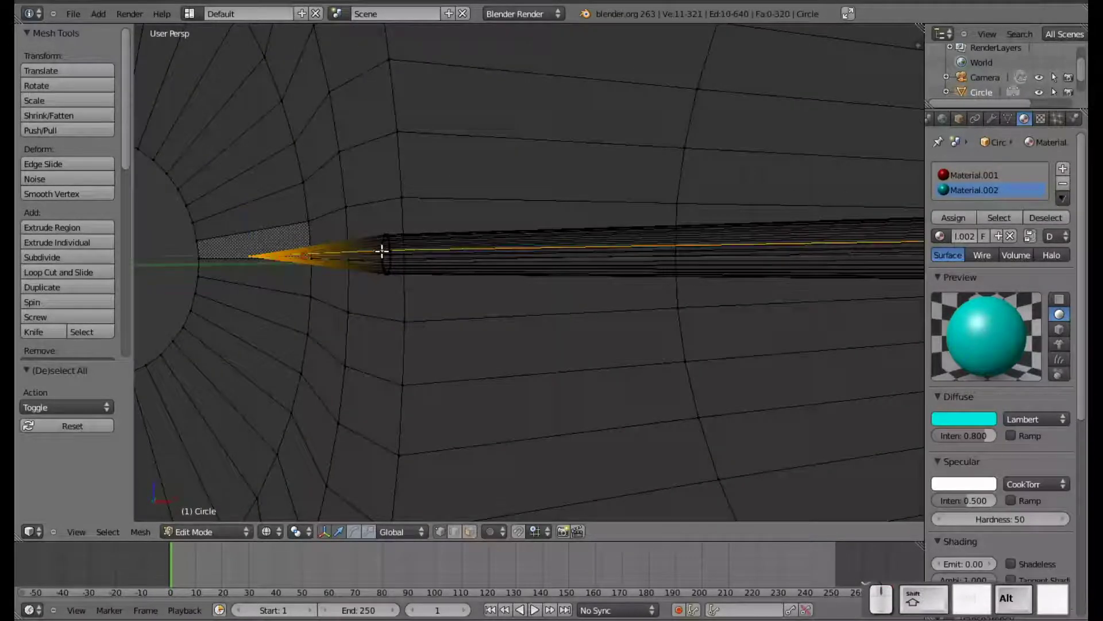
key(a)
right_click(252, 257)
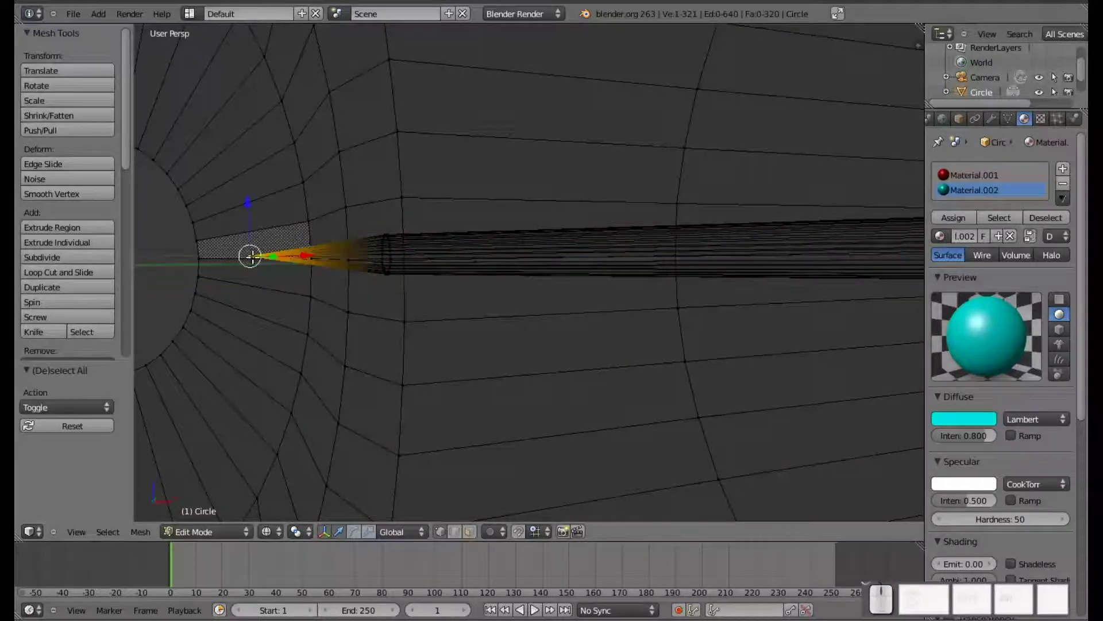
- Extend the selection from the spike's tip to the three ring loops along the inner spike
scroll(399, 259, up, 5)
ctrl+scroll(303, 269, up, 2)
scroll(303, 268, down, 3)
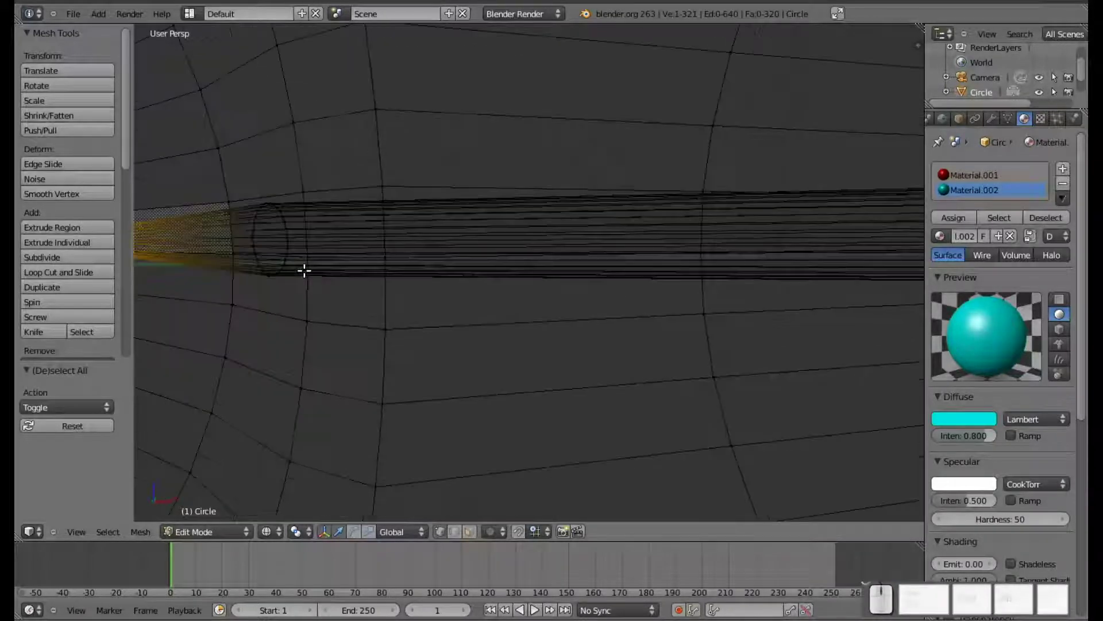
alt+shift+right_click(254, 232)
scroll(621, 242, down, 2)
shift+middle_drag(762, 256, 319, 278)
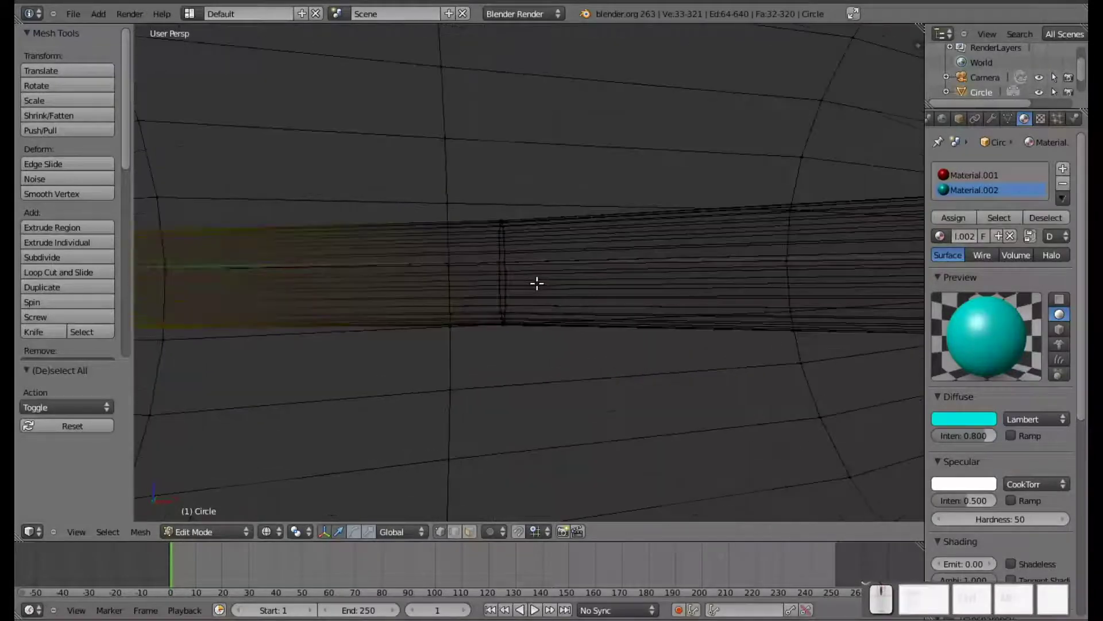
alt+shift+right_click(504, 256)
middle_drag(753, 266, 559, 268)
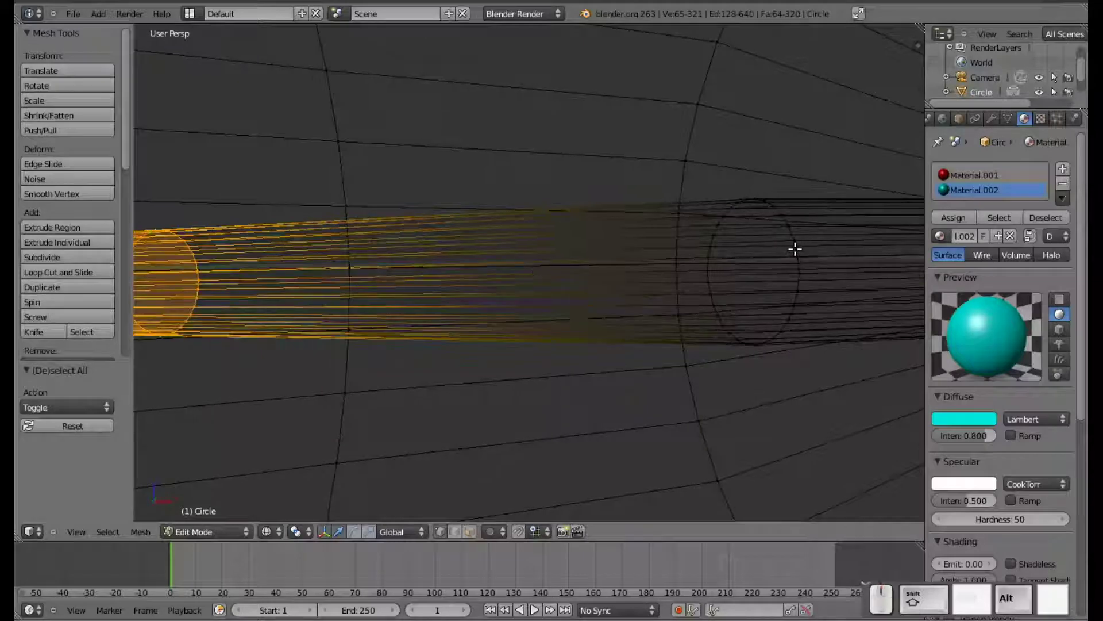
alt+shift+right_click(678, 279)
scroll(678, 278, down, 8)
middle_drag(521, 301, 446, 307)
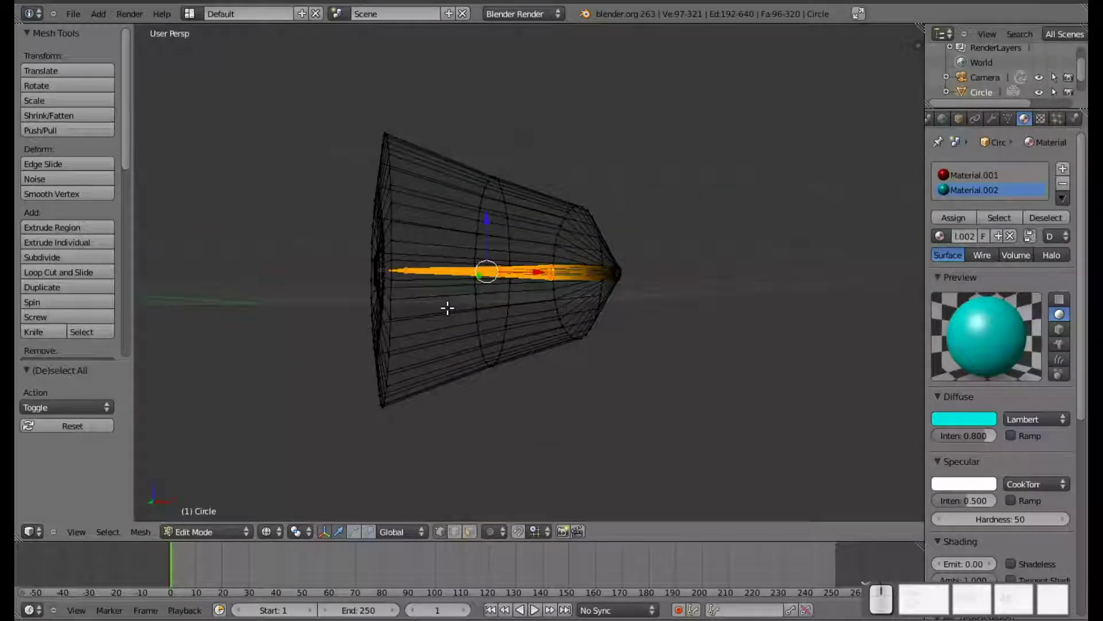
scroll(448, 310, up, 4)
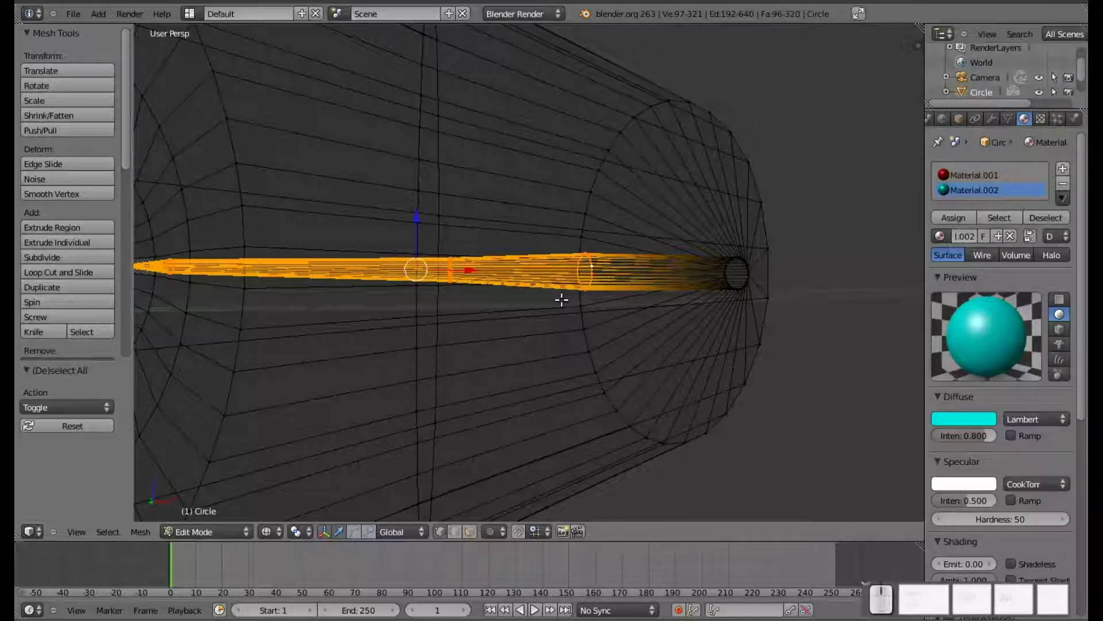
- Separate the selected part of the inner spike into its own object and return to Object Mode
key(p)
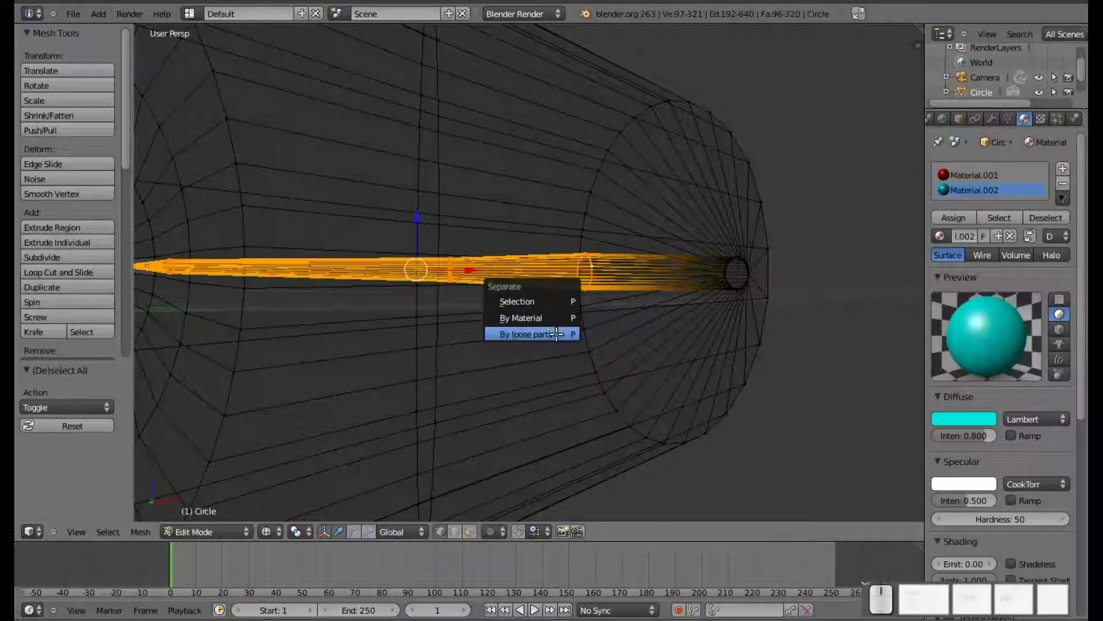
click(539, 301)
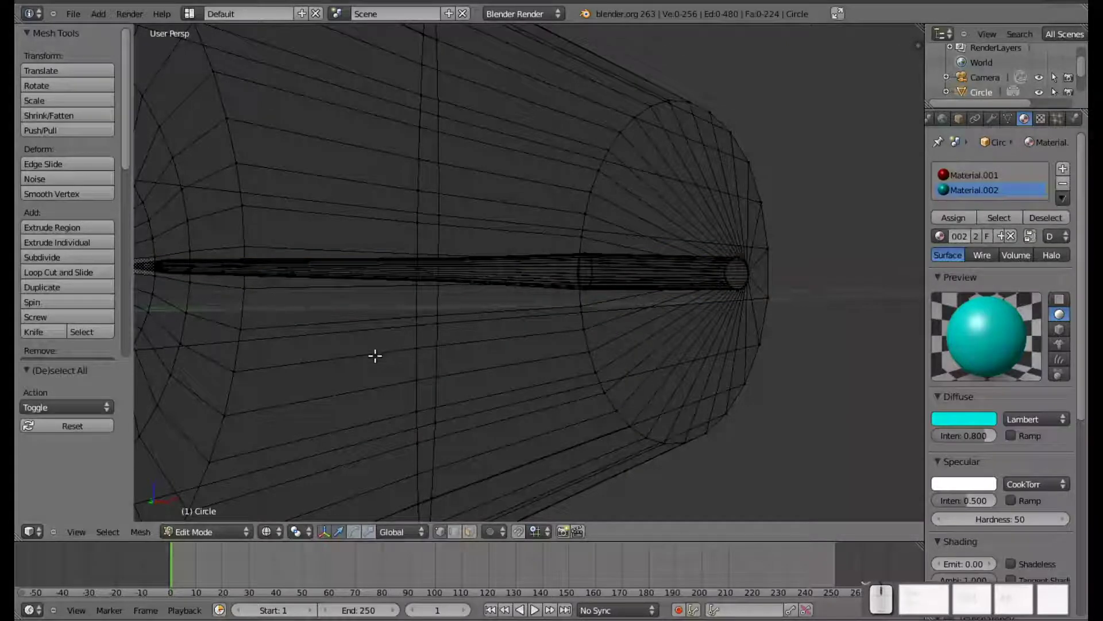
key(Tab)
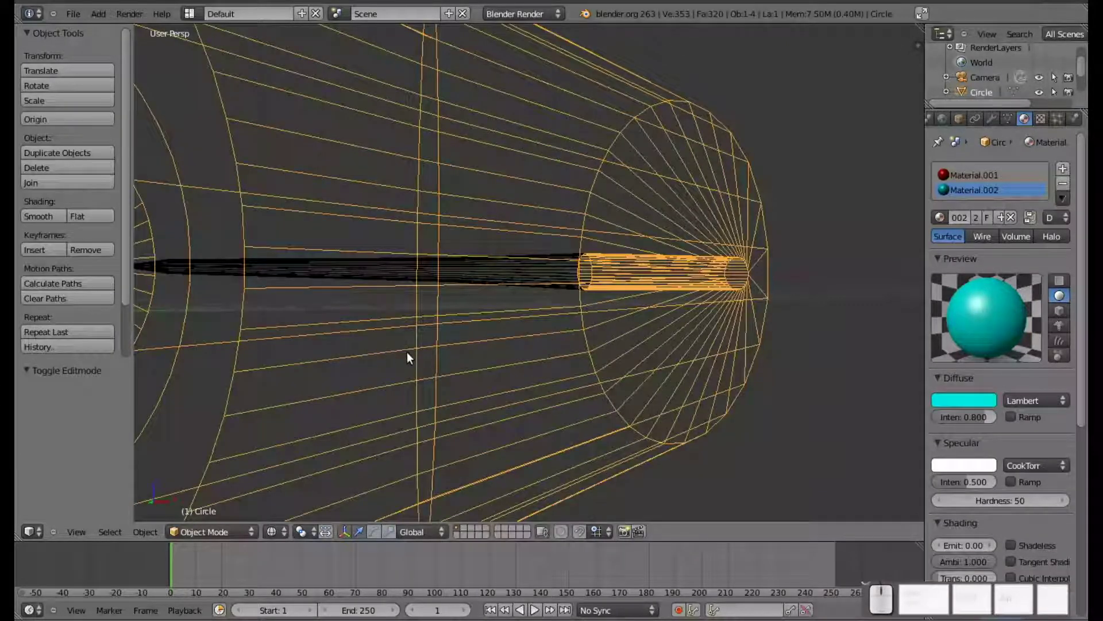
- Return to solid shading and select the separated cyan spike through the body's opening
key(z)
scroll(411, 360, down, 3)
mouse_move(344, 360)
middle_down()
mouse_move(477, 362)
mouse_move(445, 361)
middle_up()
scroll(446, 360, up, 5)
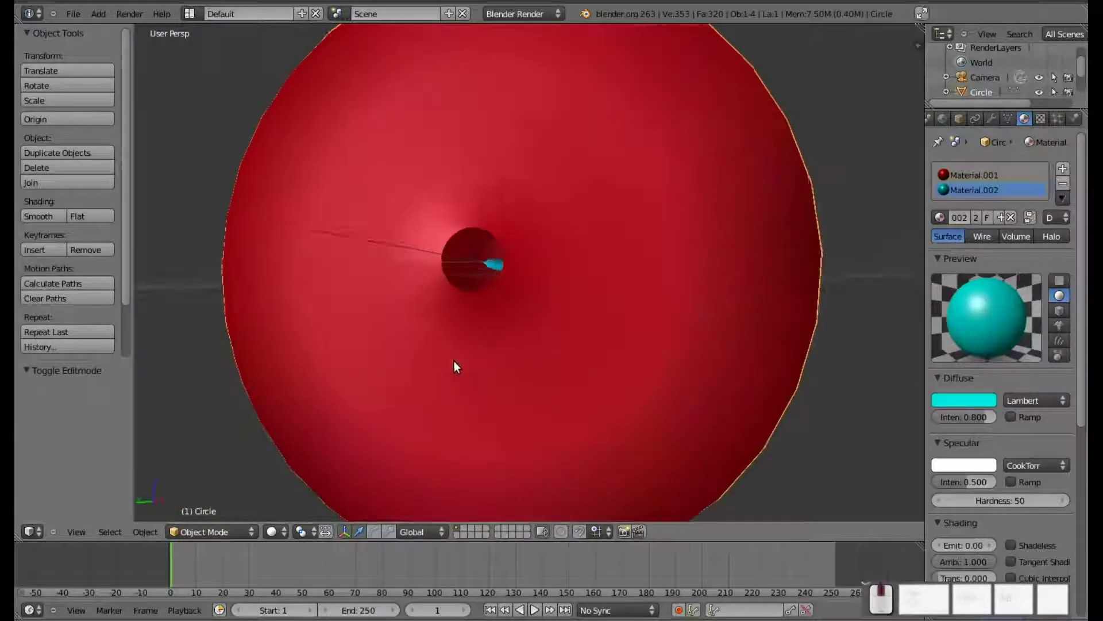
right_click(545, 278)
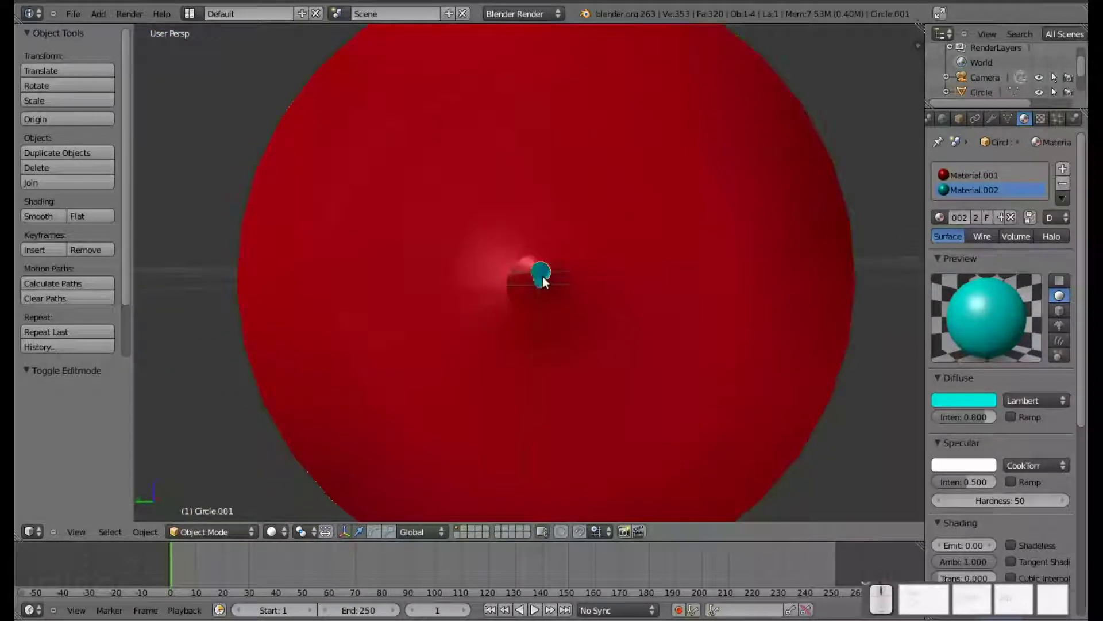
- Try moving the separated spike about 1.34 units in the negative X direction out of the body, and undo the move
scroll(657, 330, down, 5)
middle_drag(660, 340, 626, 343)
scroll(619, 349, down, 3)
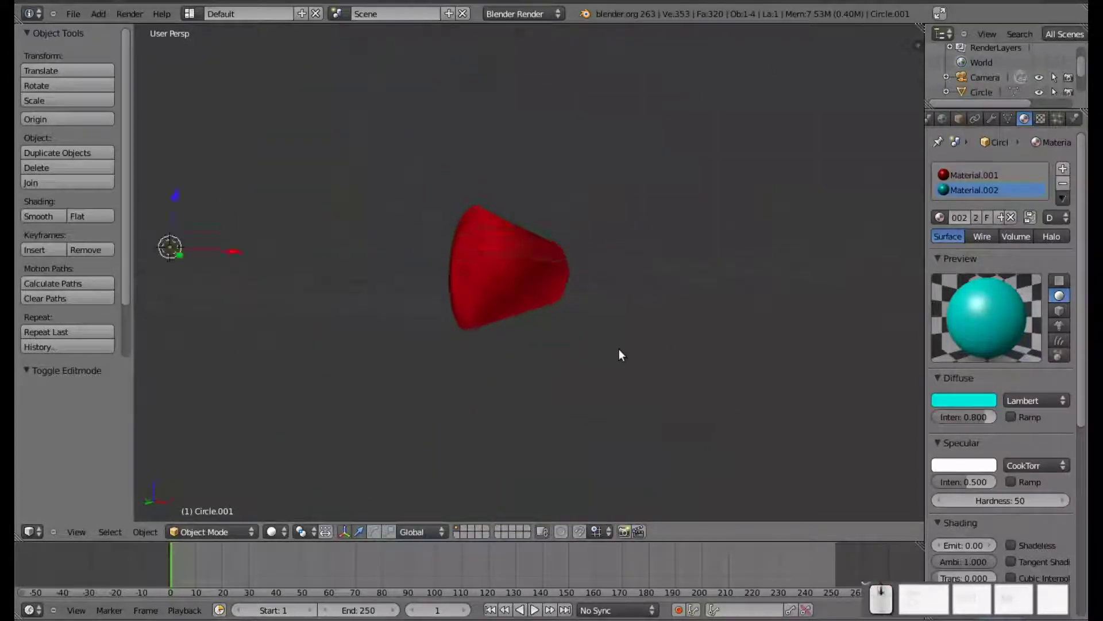
key(g)
key(x)
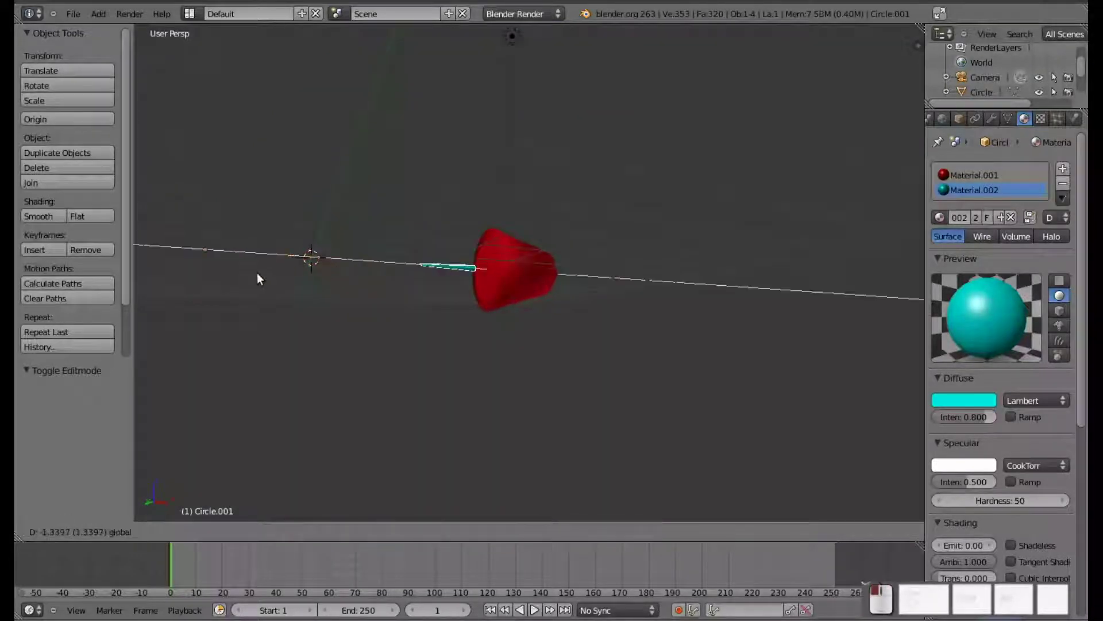
click(257, 272)
key(ctrl+z)
middle_drag(360, 335, 485, 333)
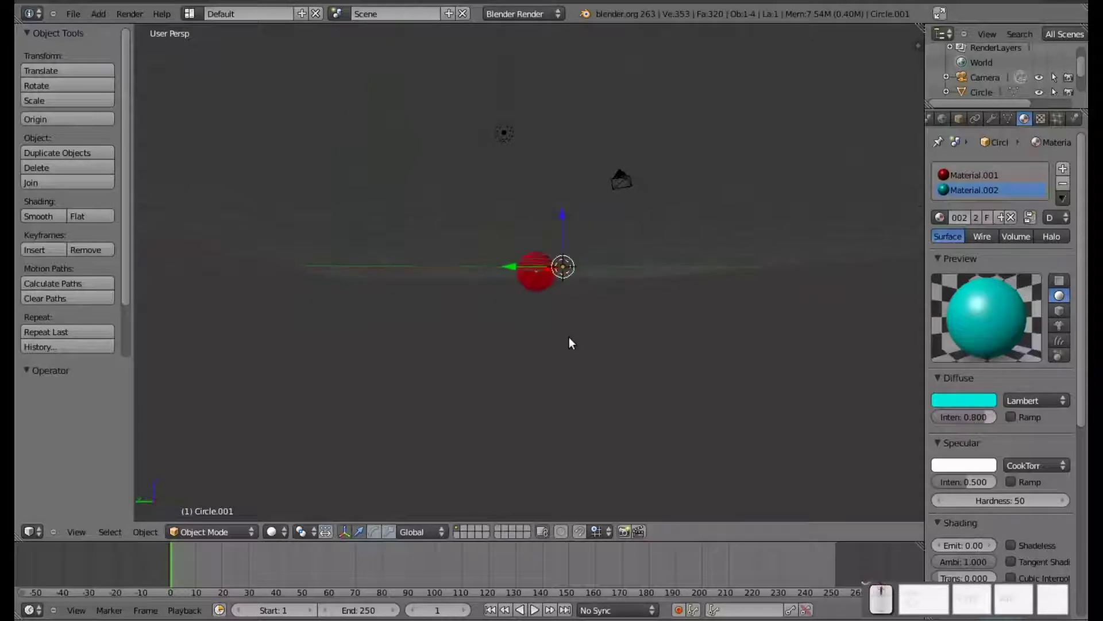
- Show the body and the separated spike in wireframe from the side
scroll(569, 339, up, 4)
scroll(565, 344, up, 4)
shift+middle_drag(805, 363, 614, 365)
scroll(615, 364, up, 4)
scroll(627, 382, down, 1)
scroll(612, 387, up, 2)
scroll(621, 388, down, 2)
mouse_move(699, 400)
middle_down()
mouse_move(642, 377)
mouse_move(537, 375)
middle_up()
scroll(642, 377, down, 3)
key(z)
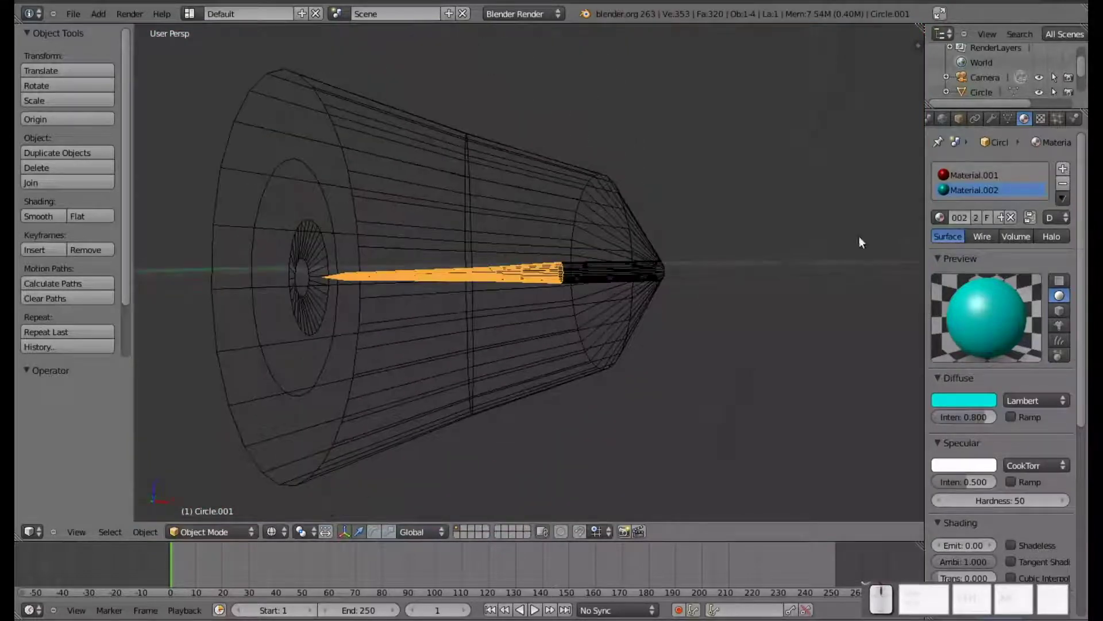
- Add a particle system to the separated spike and name it Bullets
click(1057, 118)
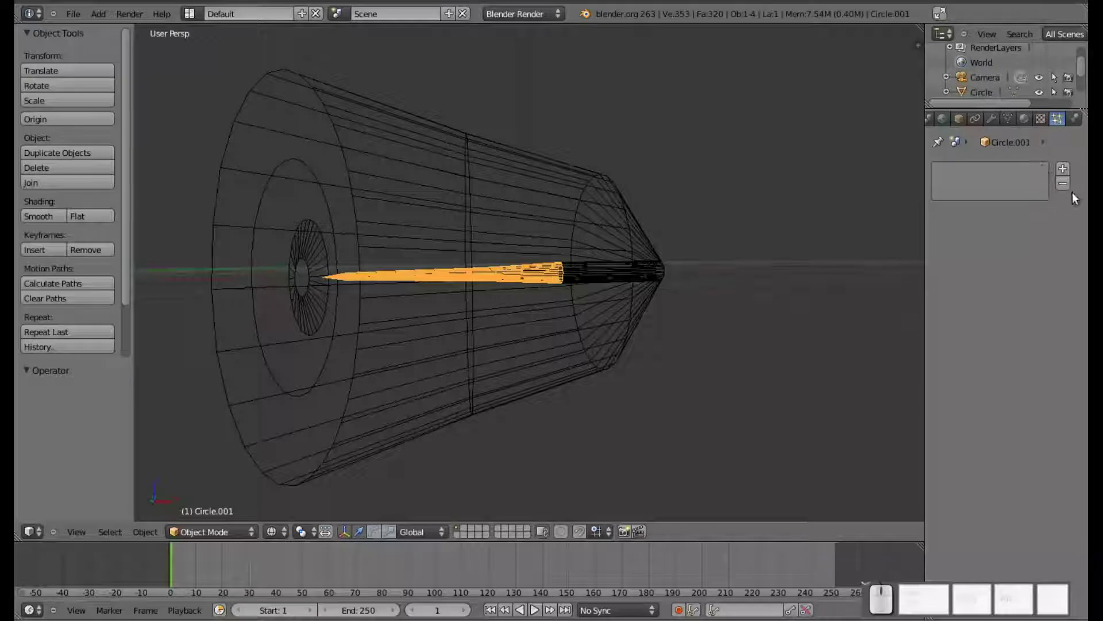
click(1063, 171)
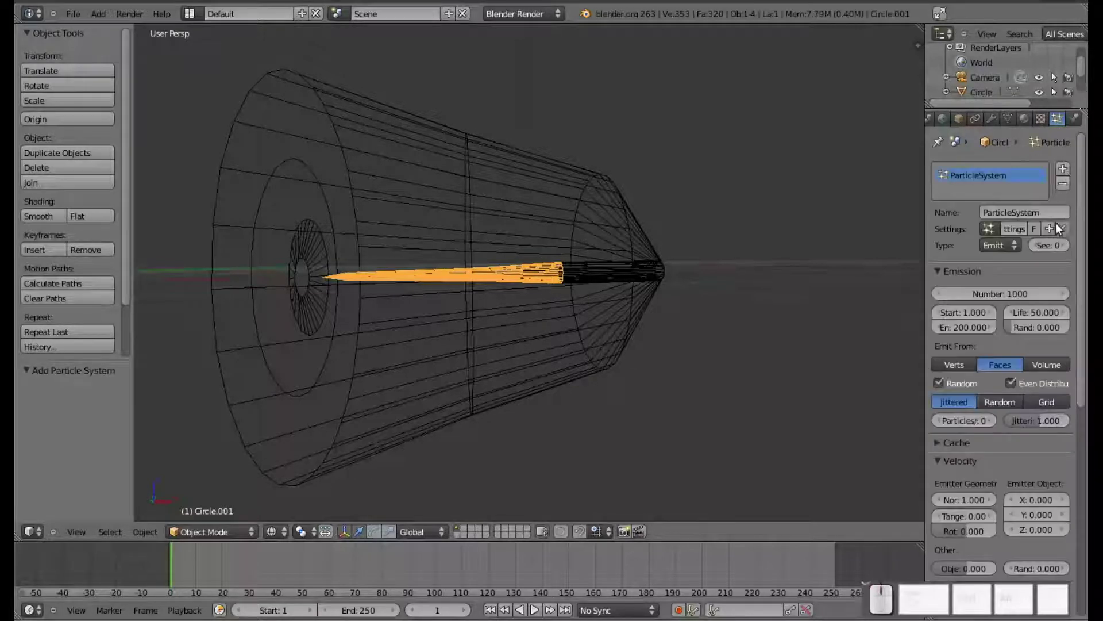
click(1044, 214)
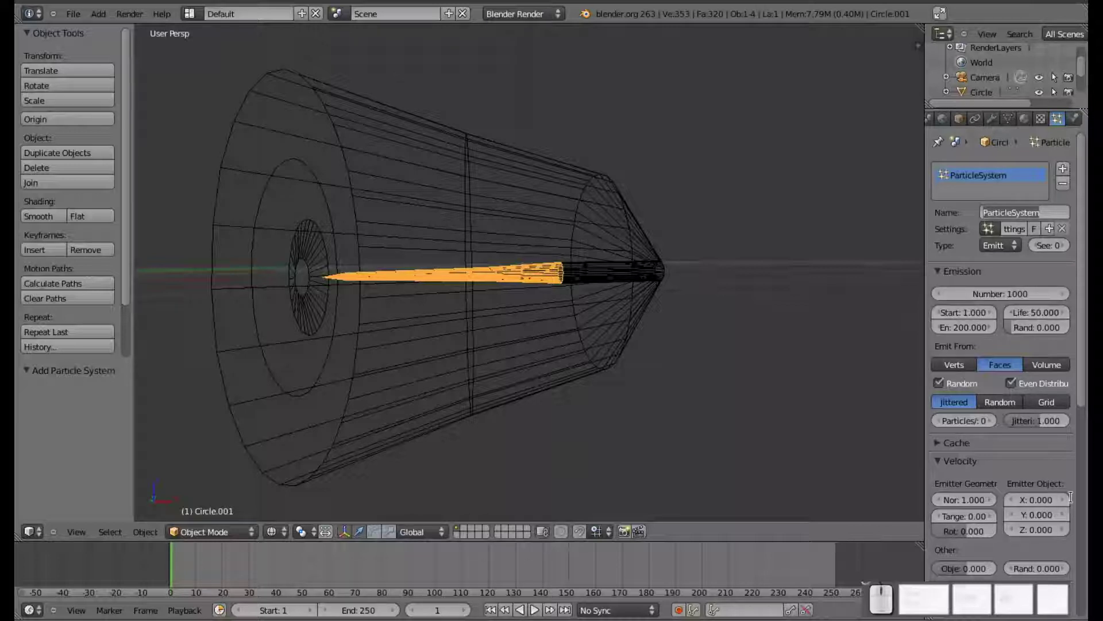
key(shift)
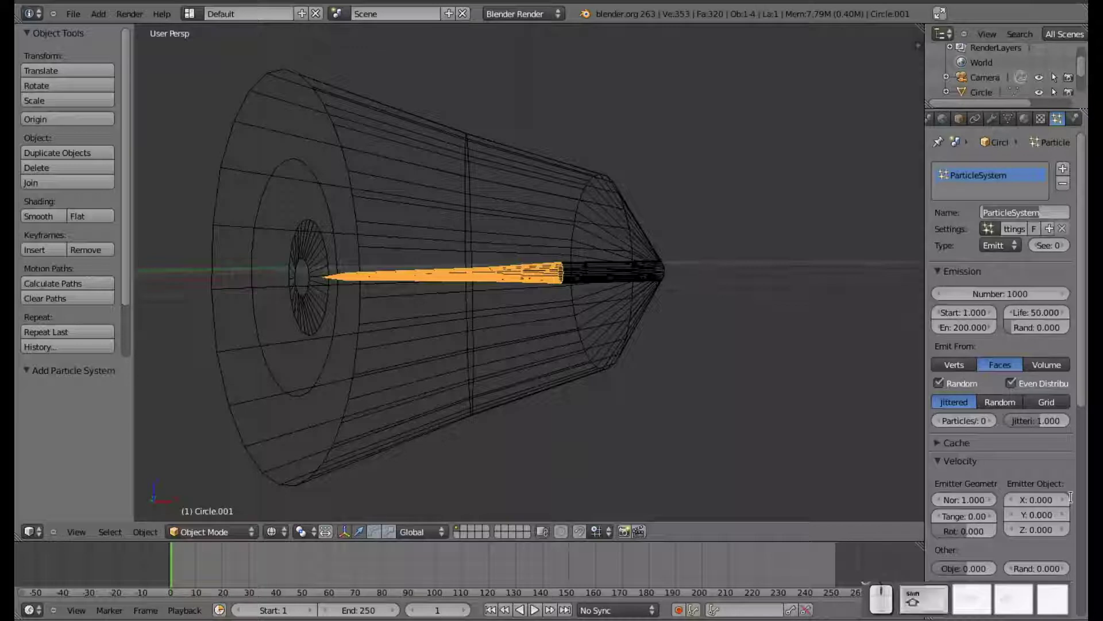
text(Bullet)
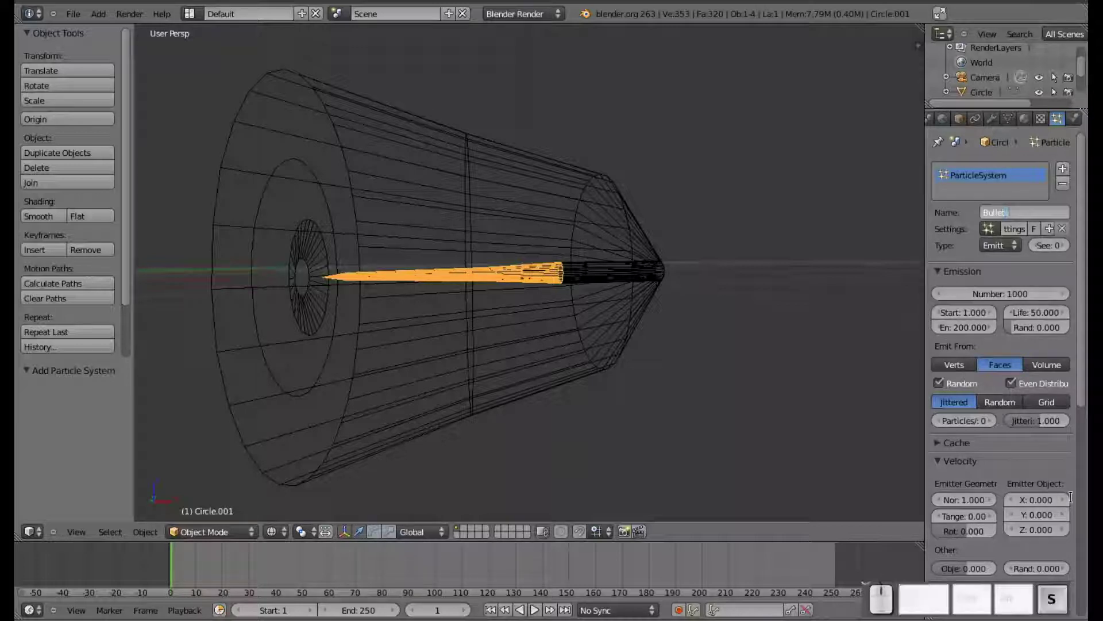
text(s)
key(Return)
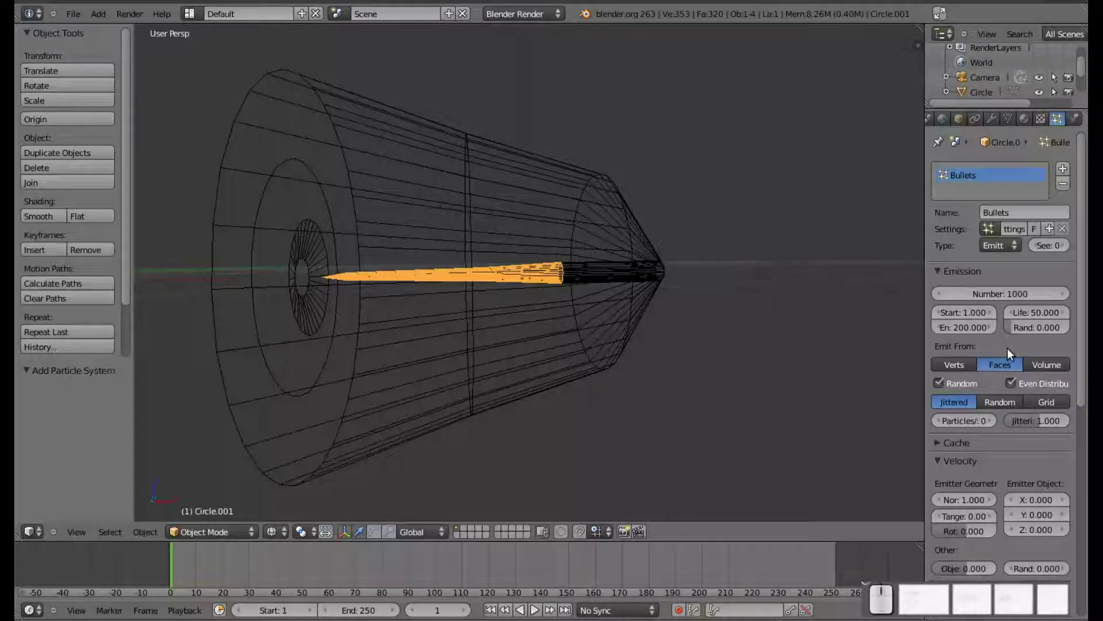
- Set the physics size of the Bullets particles to 0.02
scroll(1008, 347, down, 12)
scroll(1010, 365, up, 12)
scroll(1046, 398, down, 3)
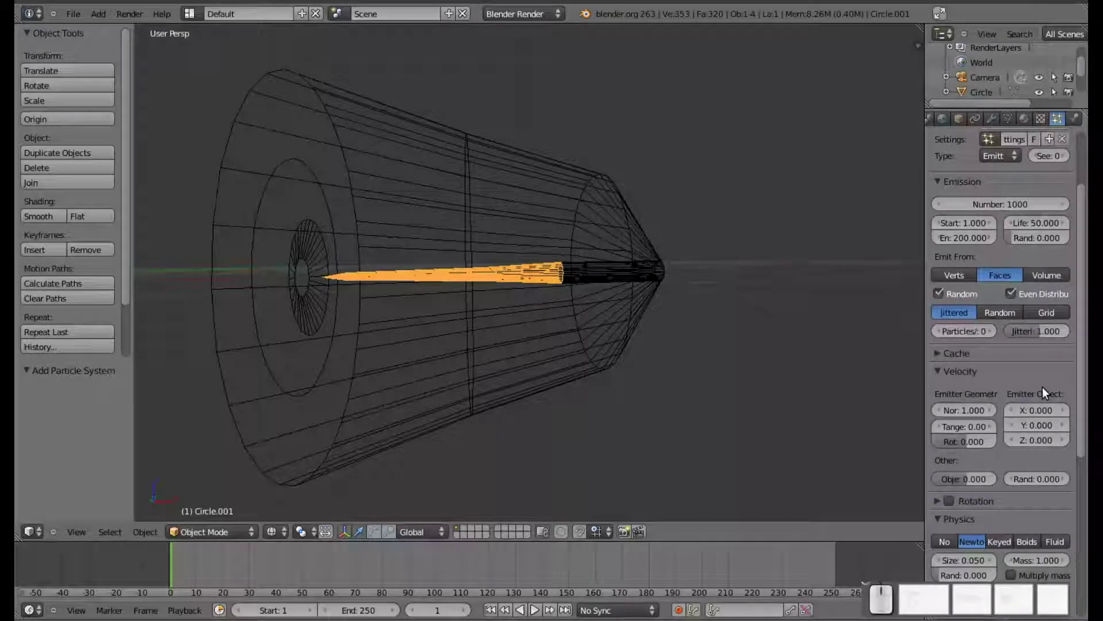
scroll(1042, 387, down, 1)
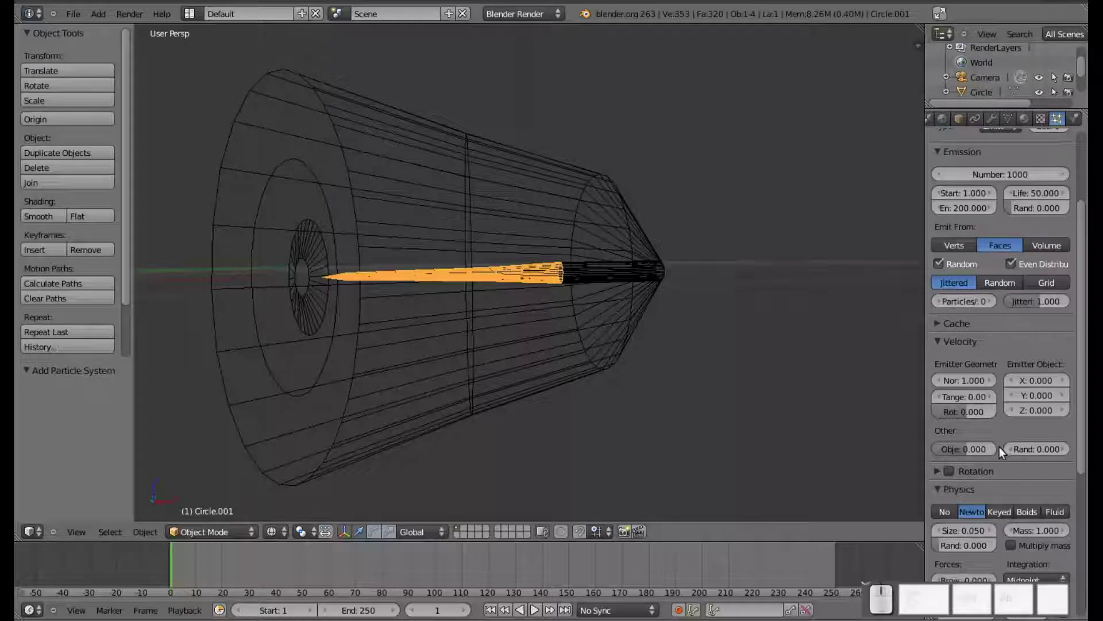
scroll(999, 446, down, 5)
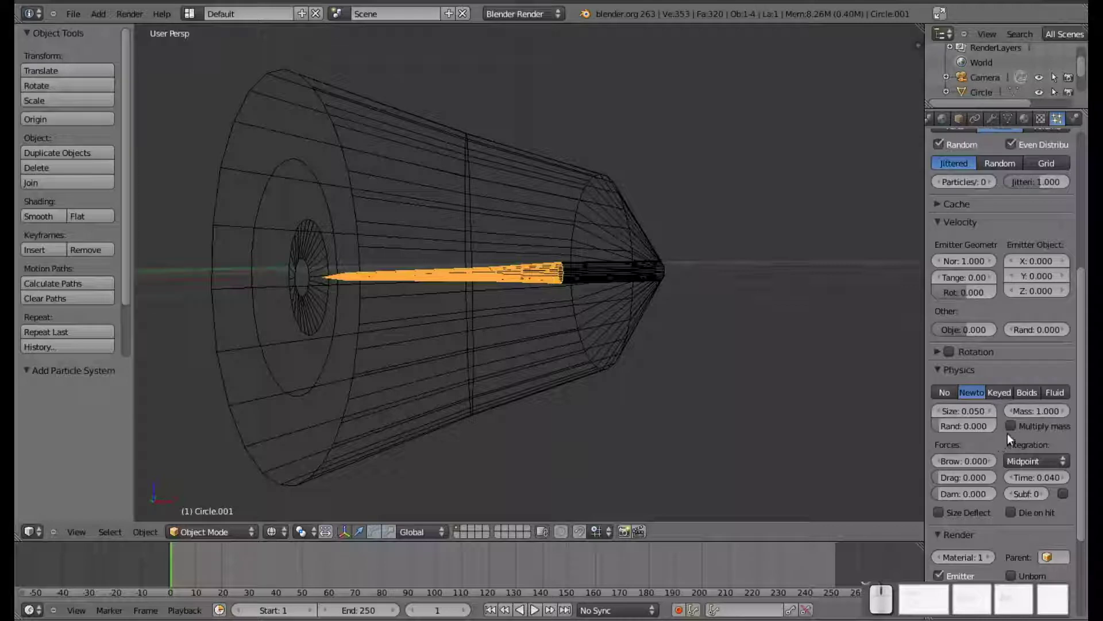
click(983, 412)
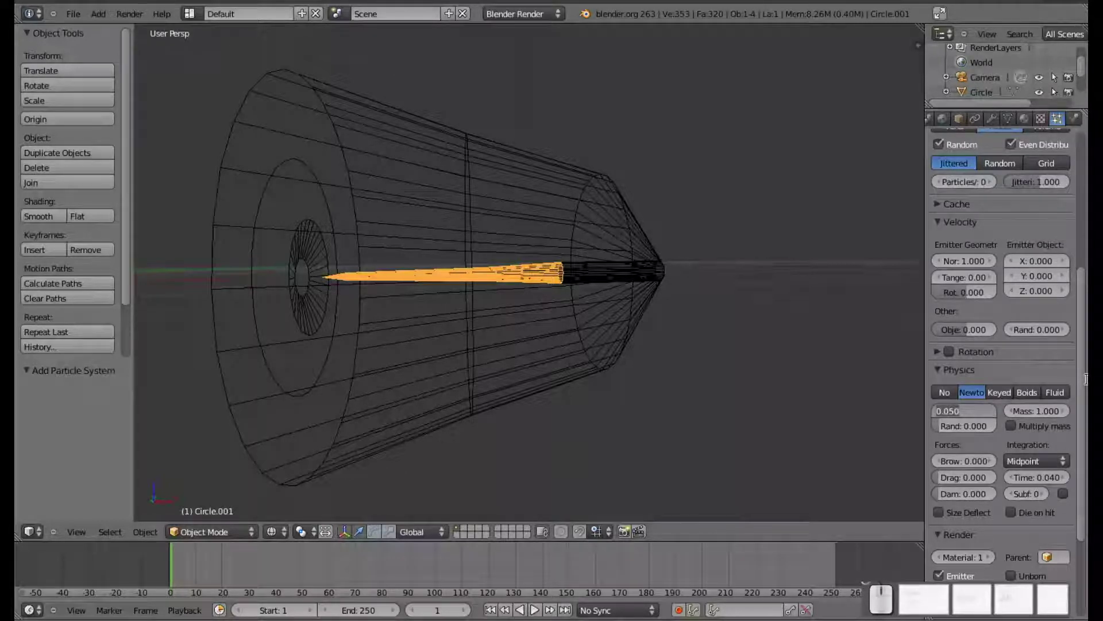
text(0)
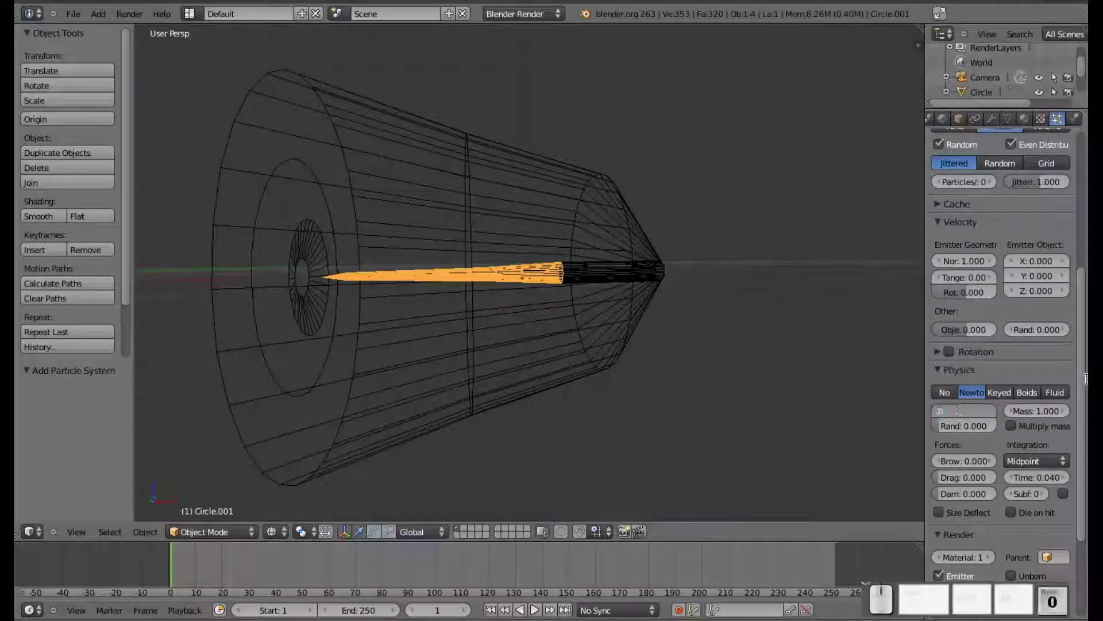
text(.02)
key(Return)
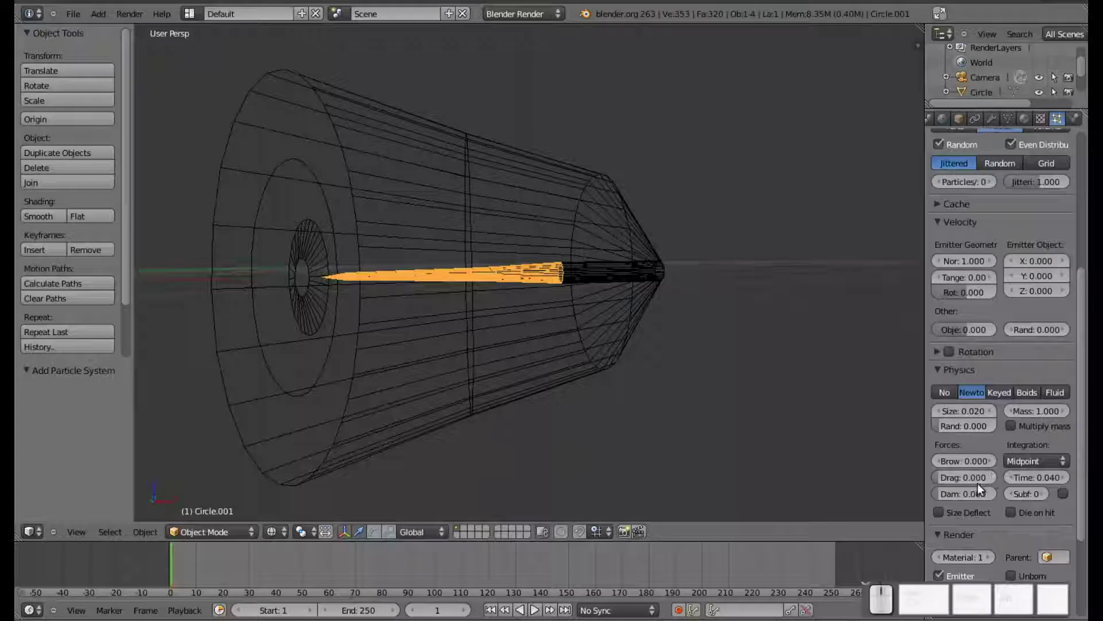
- Set the physics mass of the Bullets particles to 0.1
click(1043, 411)
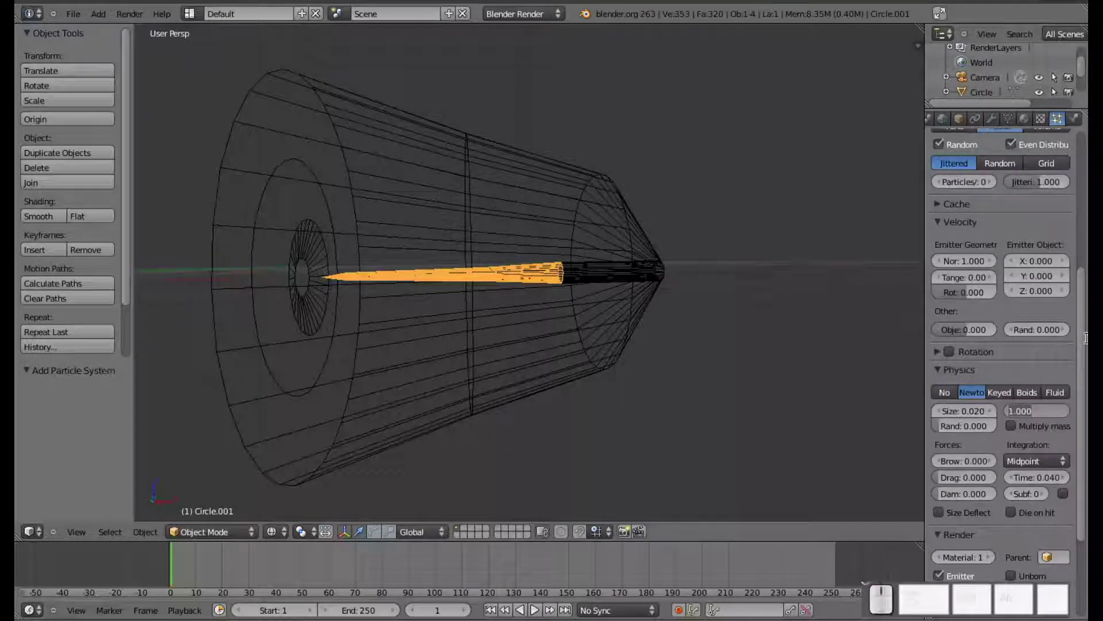
text(0)
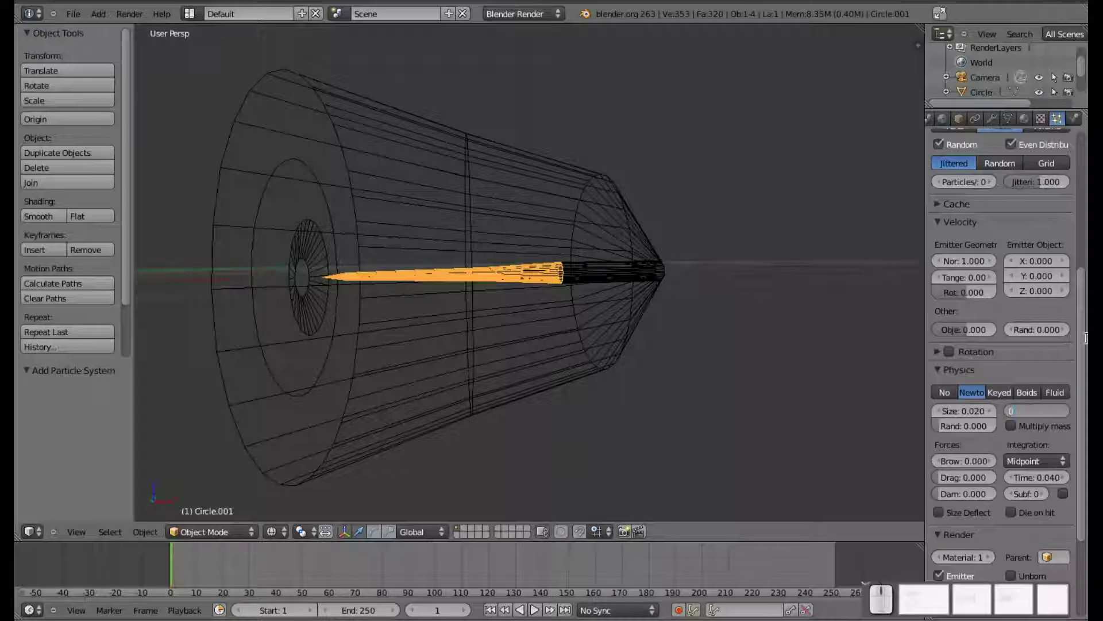
text(.1)
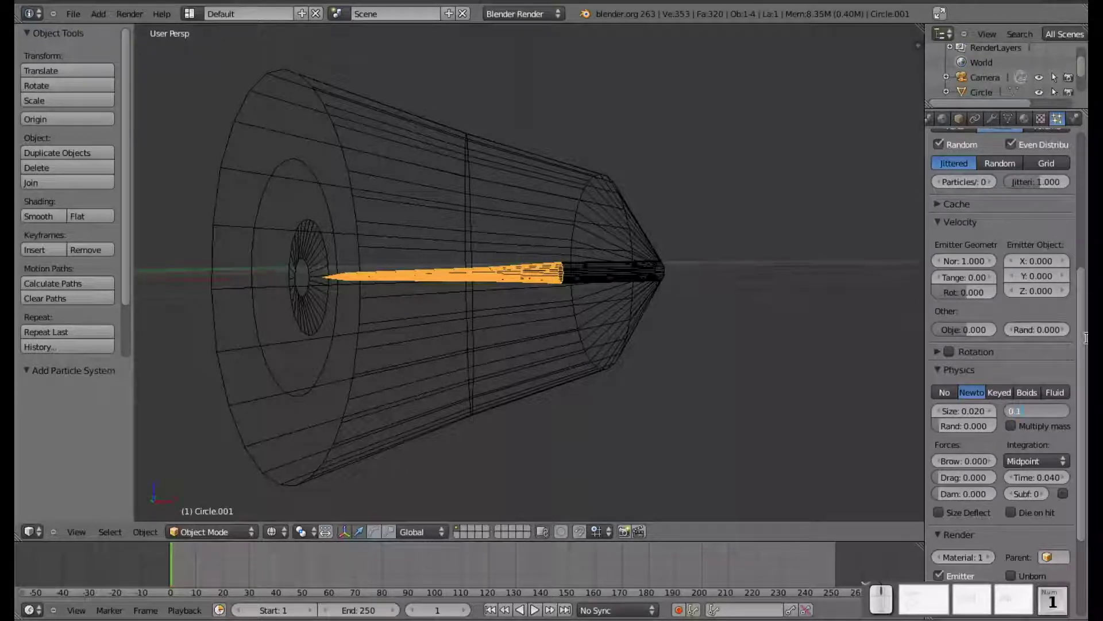
key(Return)
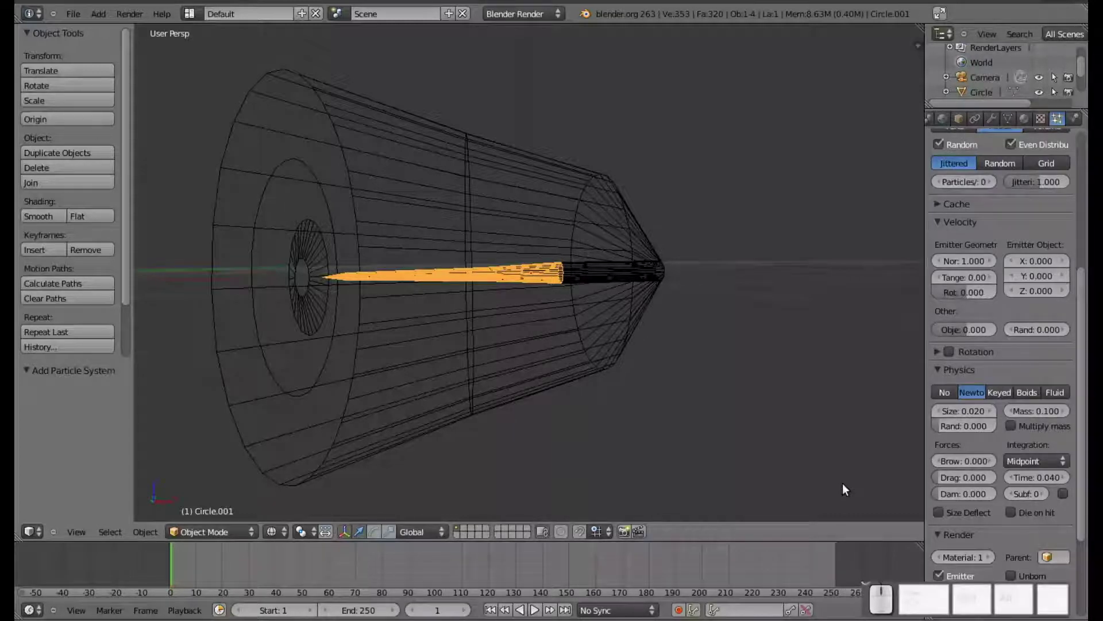
- Show the field weights of the Bullets particle system and reduce the gravity weight to 0
scroll(842, 485, down, 6)
scroll(843, 486, up, 6)
scroll(1076, 446, down, 5)
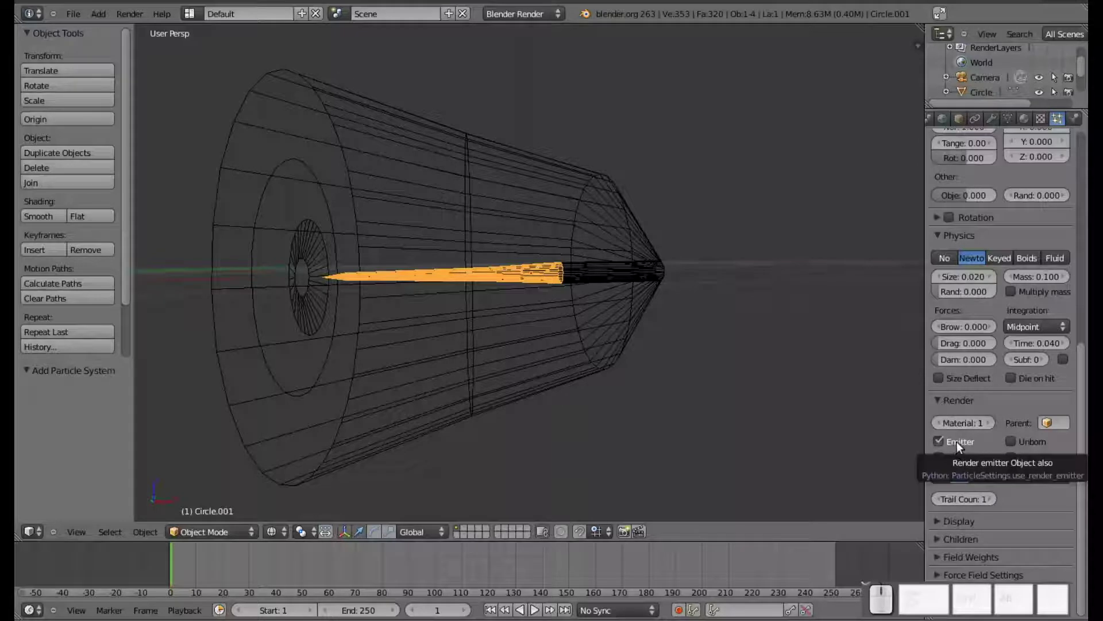
click(960, 555)
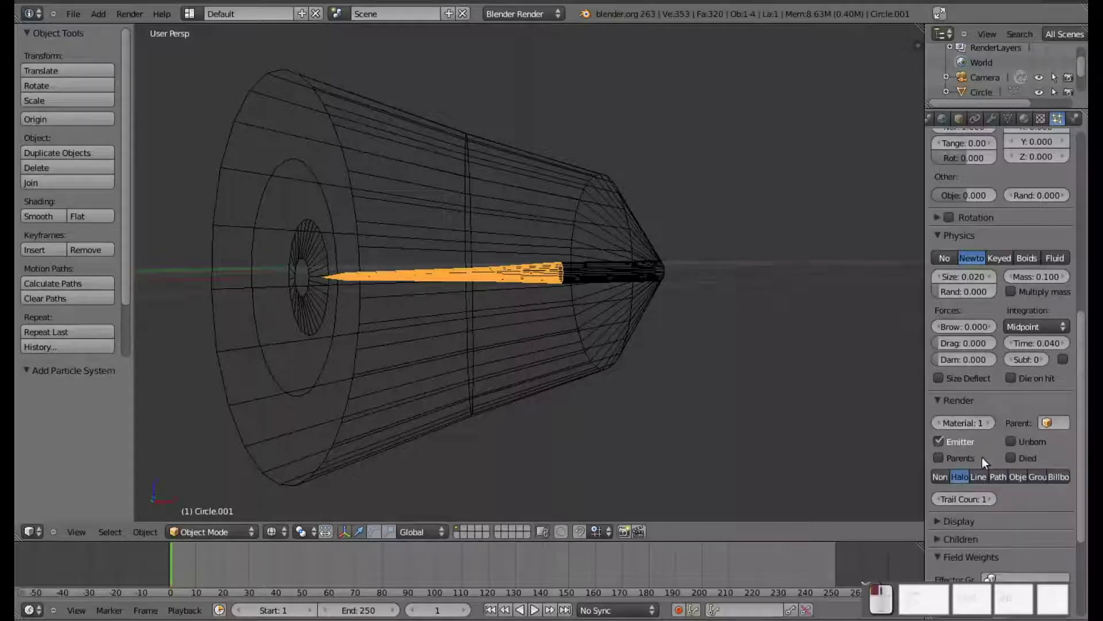
scroll(981, 460, down, 5)
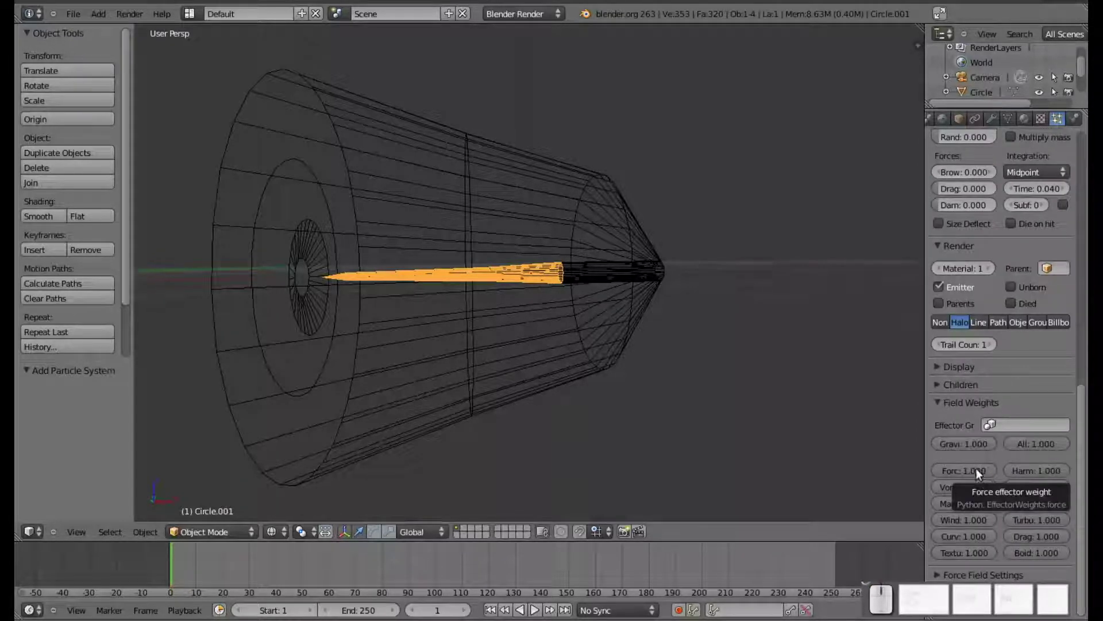
drag(981, 442, 909, 446)
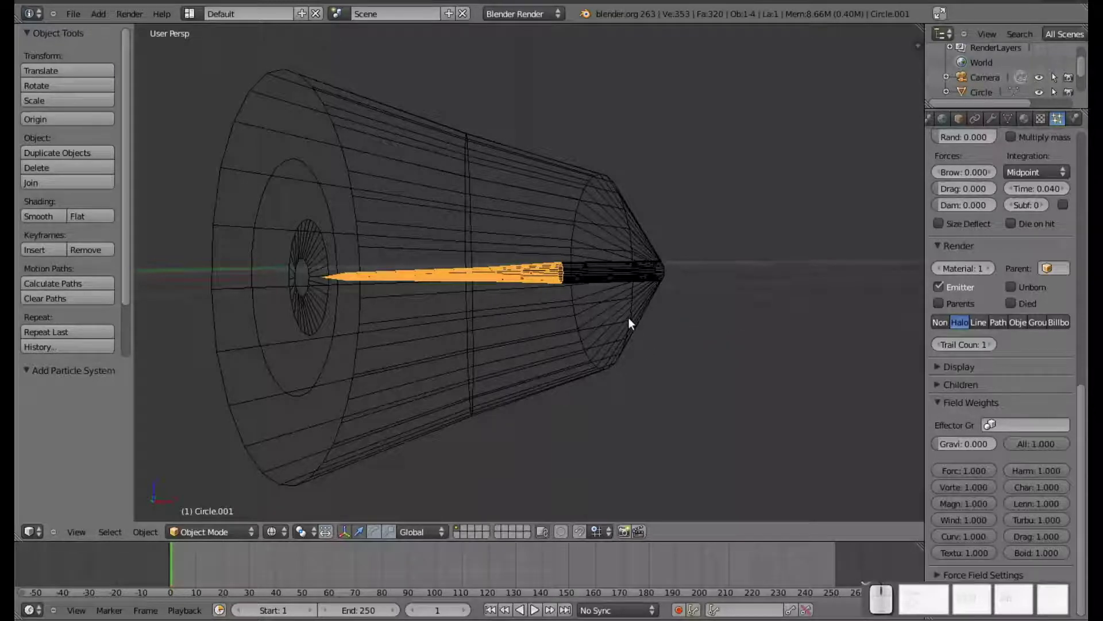
- Play the animation, examine how the particles leave the spike from several views, and stop playback
key(alt+a)
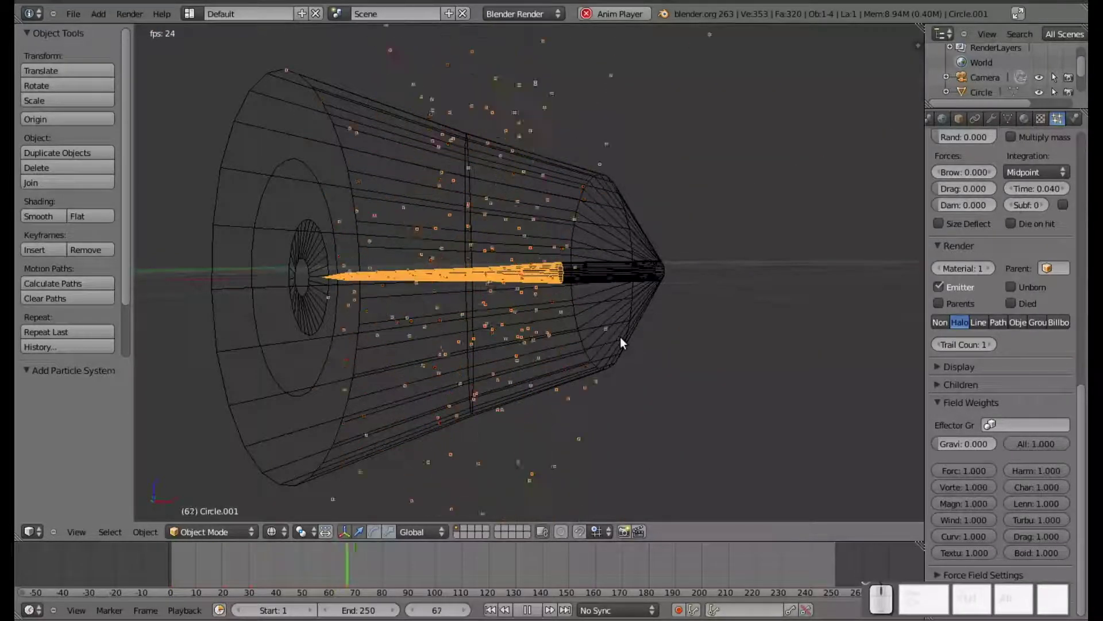
middle_drag(575, 331, 636, 310)
scroll(510, 301, down, 4)
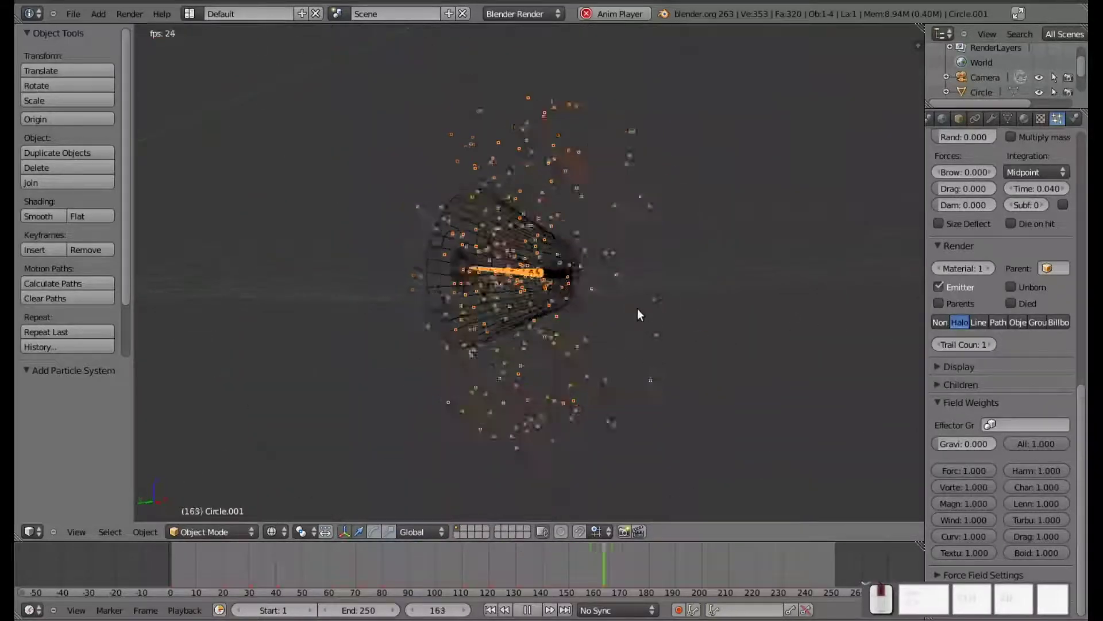
scroll(483, 290, up, 4)
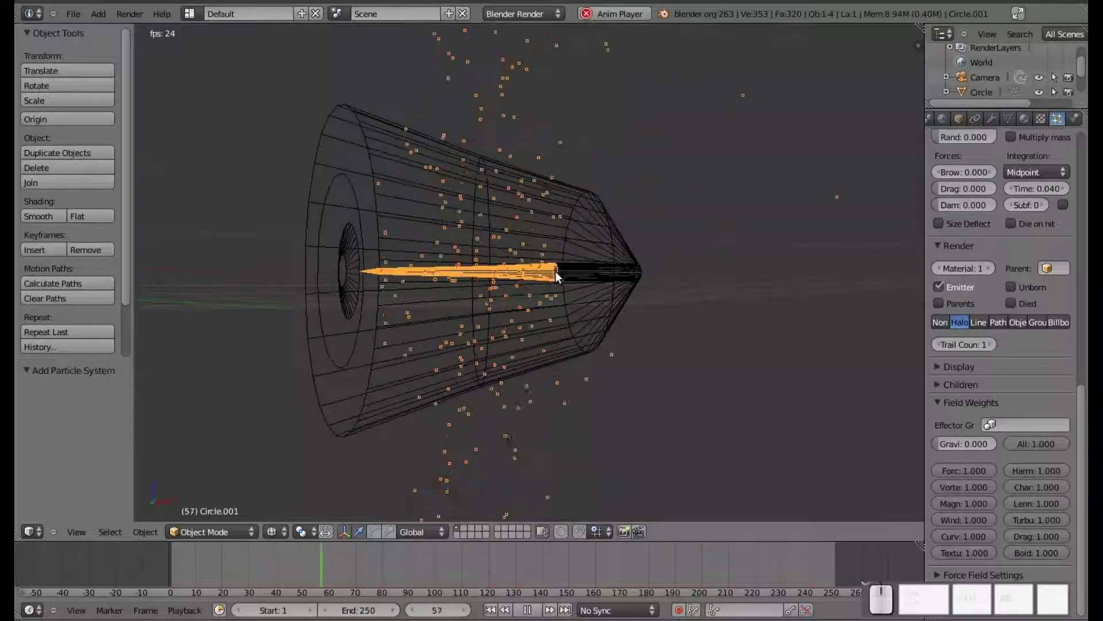
key(Escape)
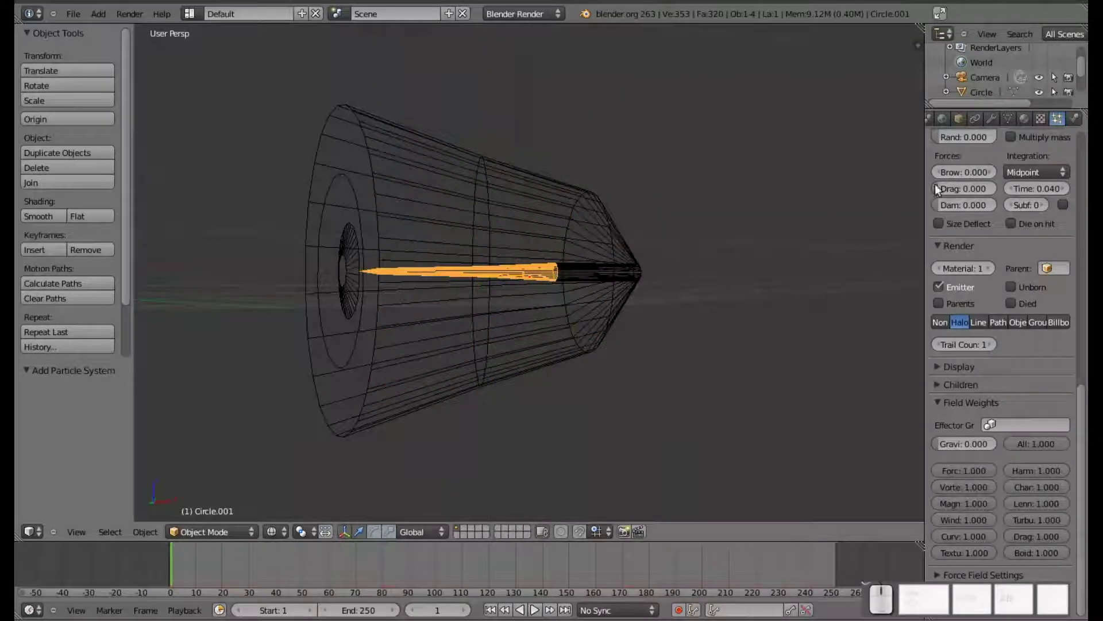
- Add a force field of type Wind to the inner spike
click(1075, 119)
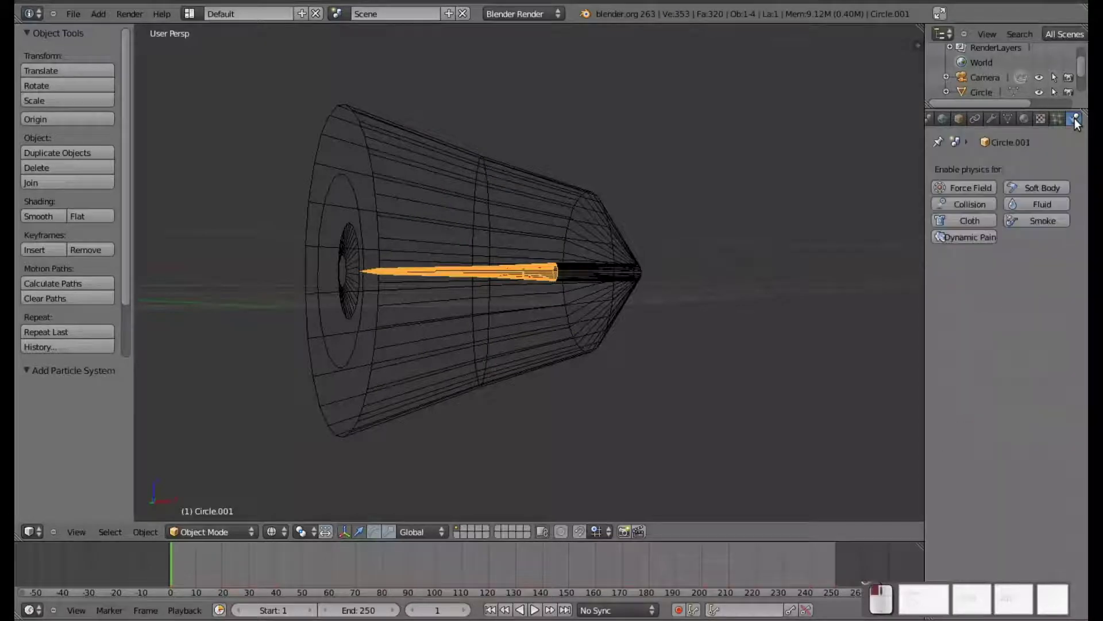
click(977, 190)
click(1013, 283)
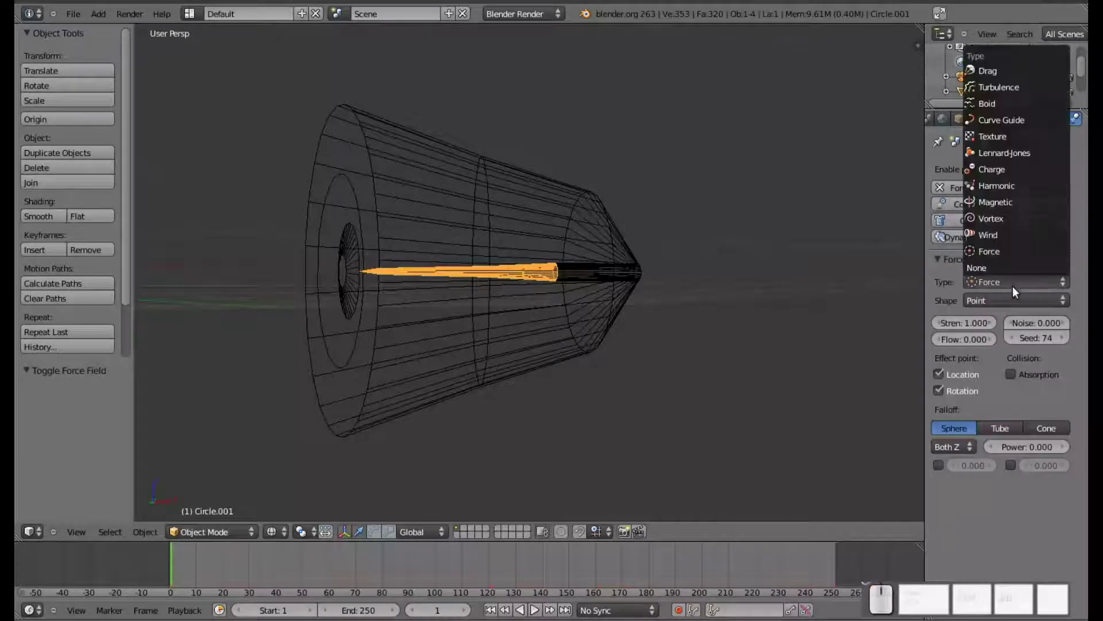
click(1000, 235)
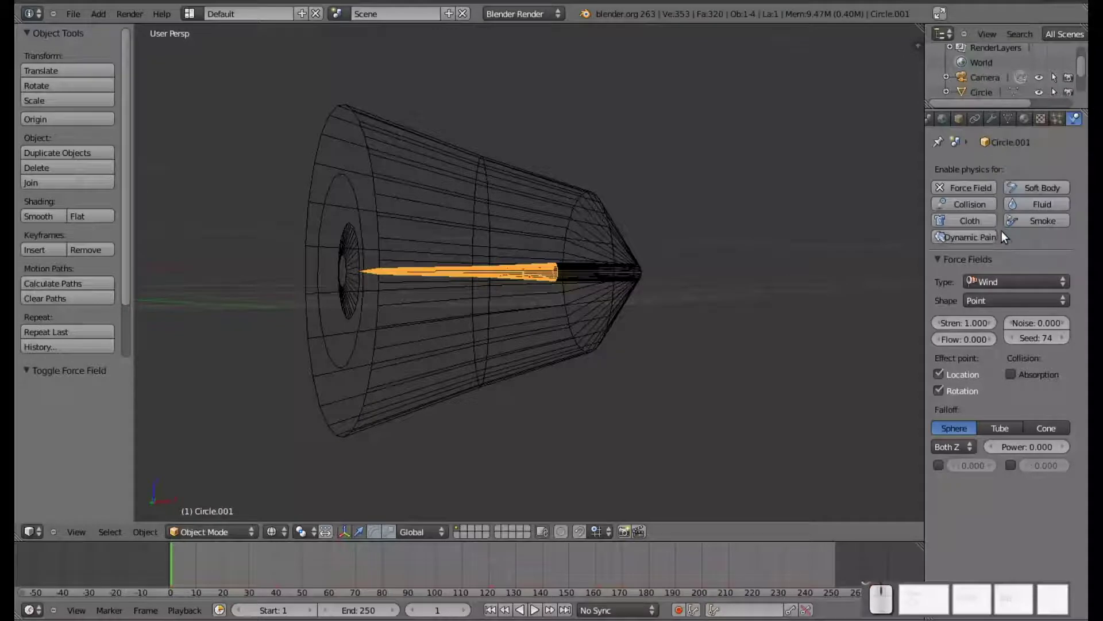
- Try moving the spike about 6.46 units along the X axis, then undo the move
scroll(686, 333, down, 5)
scroll(673, 326, down, 3)
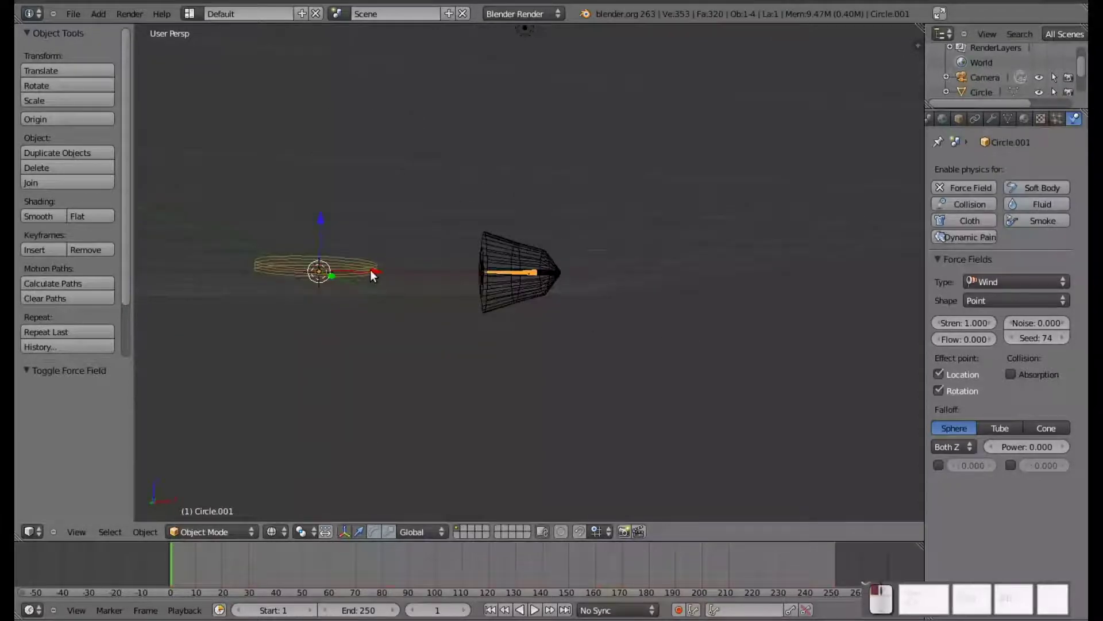
key(g)
key(x)
click(698, 268)
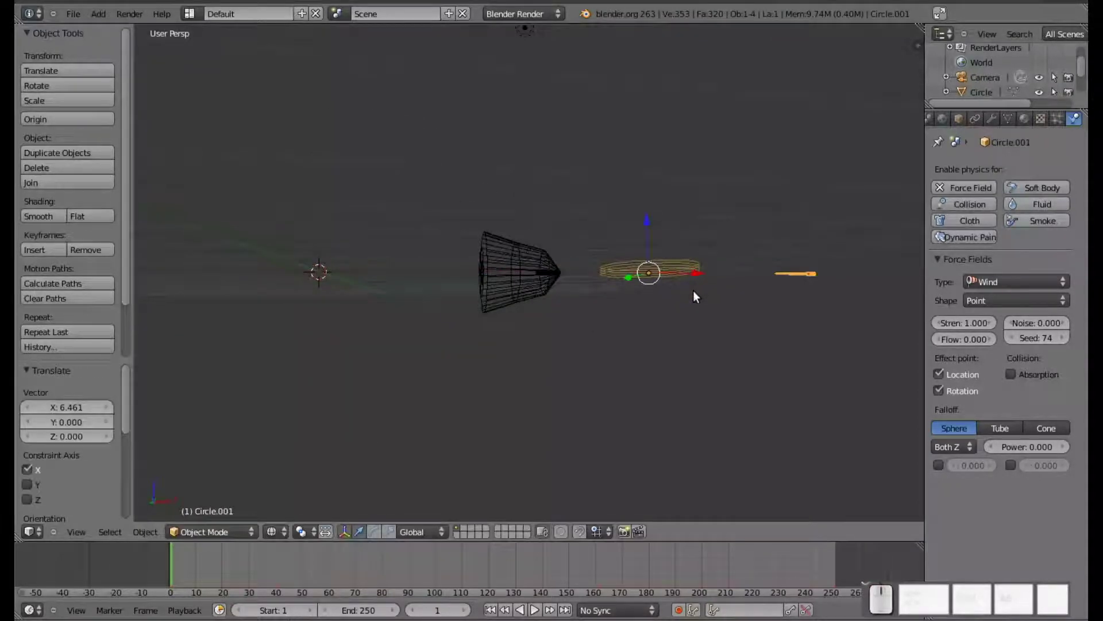
key(ctrl+z)
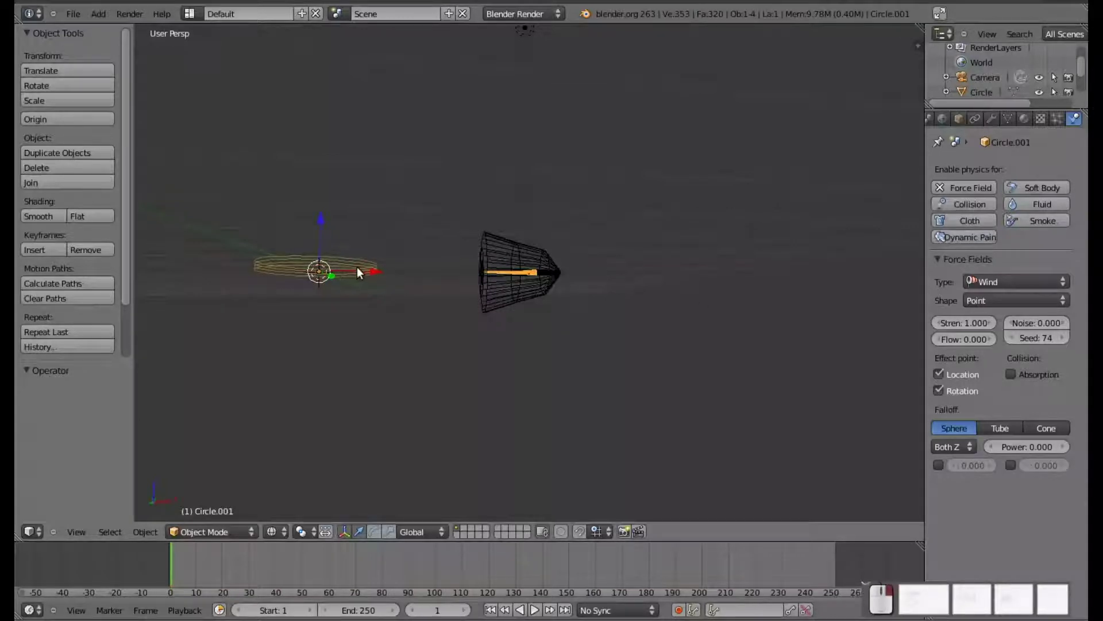
key(ctrl+z)
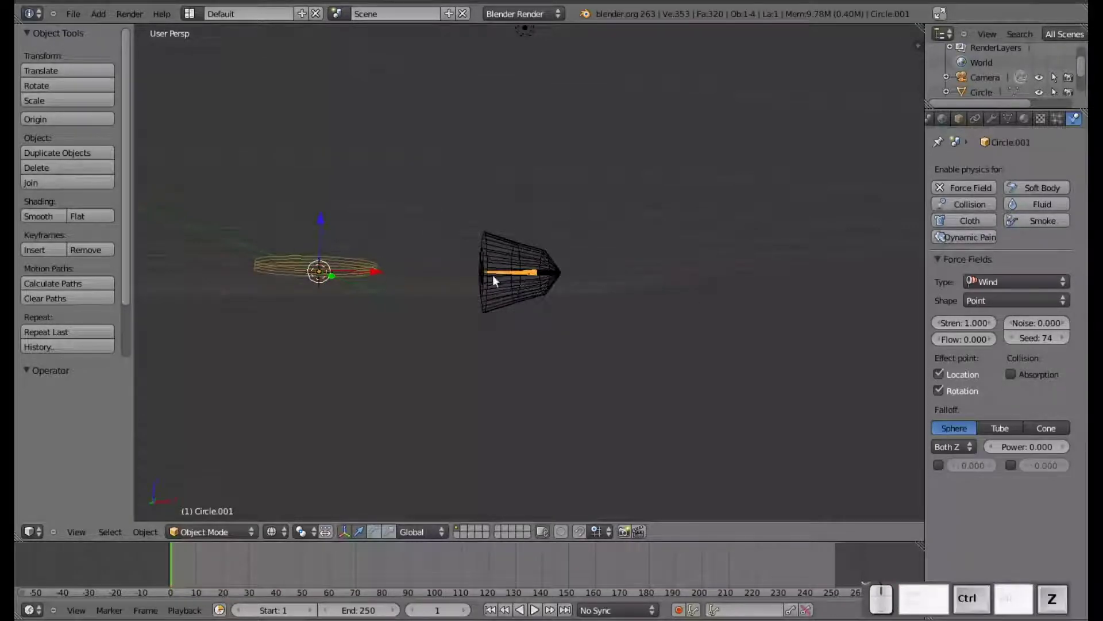
- Delete the spike object, then undo the deletion and the force field added to it
scroll(479, 287, up, 3)
scroll(479, 287, down, 2)
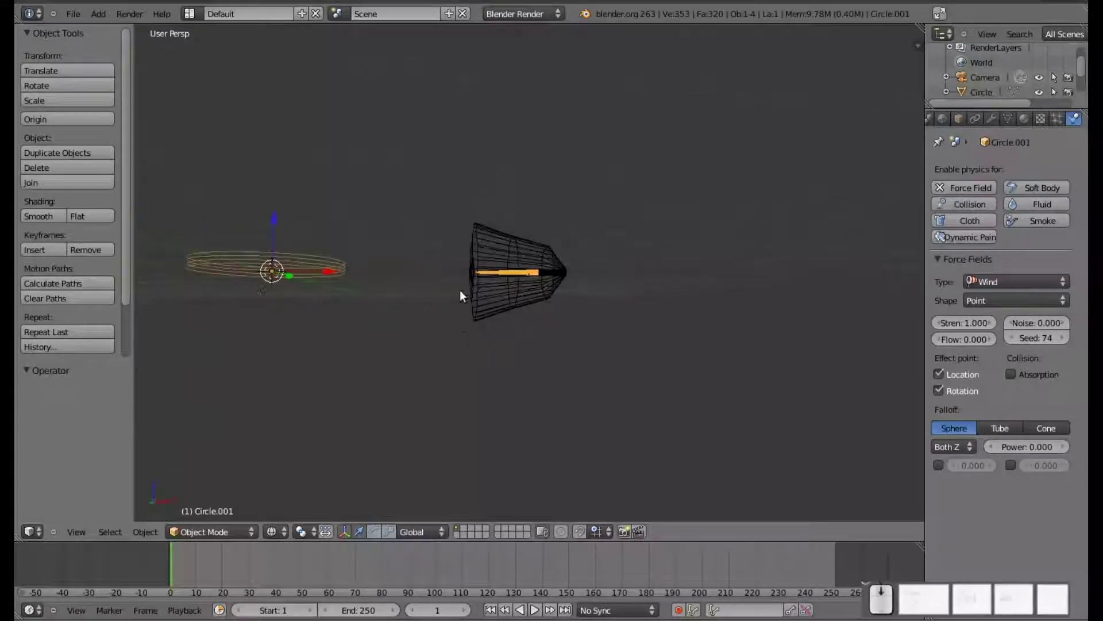
key(x)
click(264, 266)
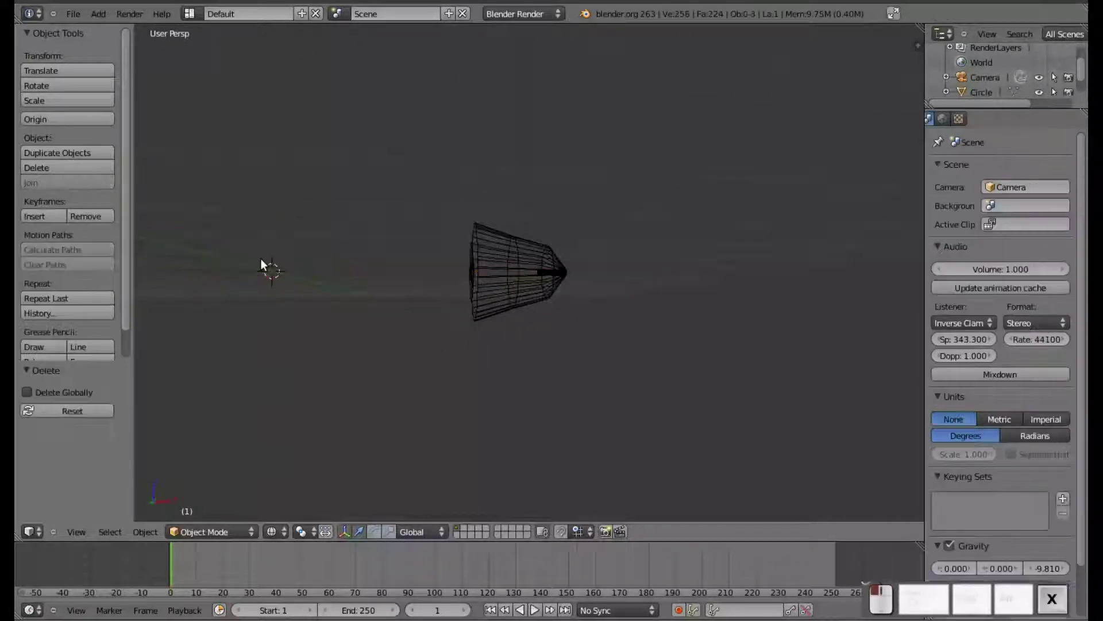
key(ctrl+z)
key(ctrl+z)
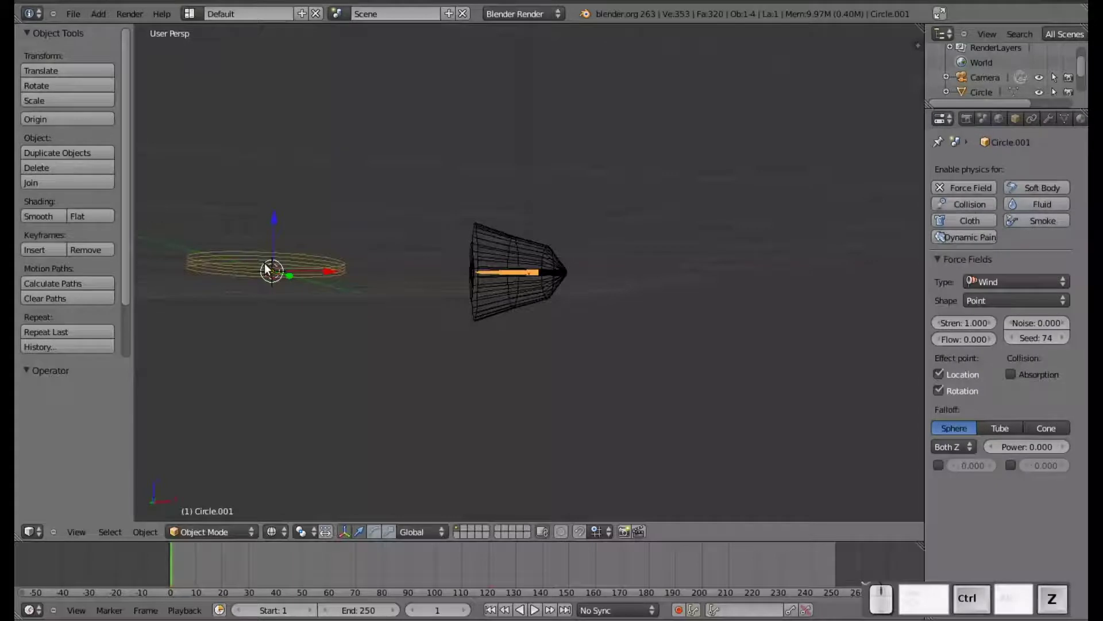
key(ctrl+z)
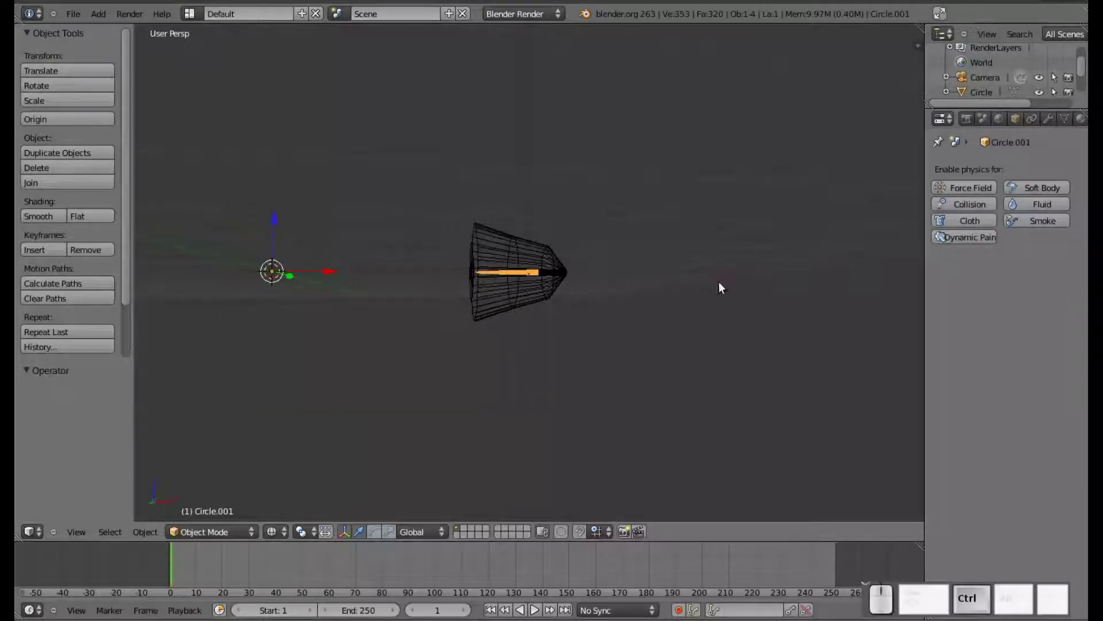
- Switch the viewport from wireframe to solid shading and return the spike to Object Mode
key(Tab)
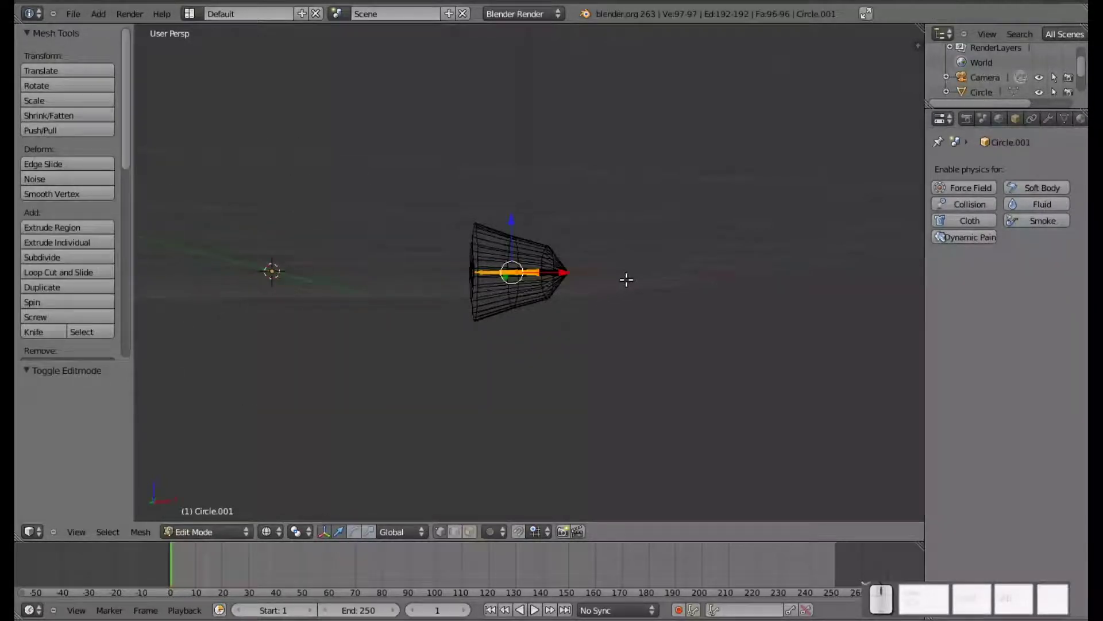
scroll(562, 306, up, 5)
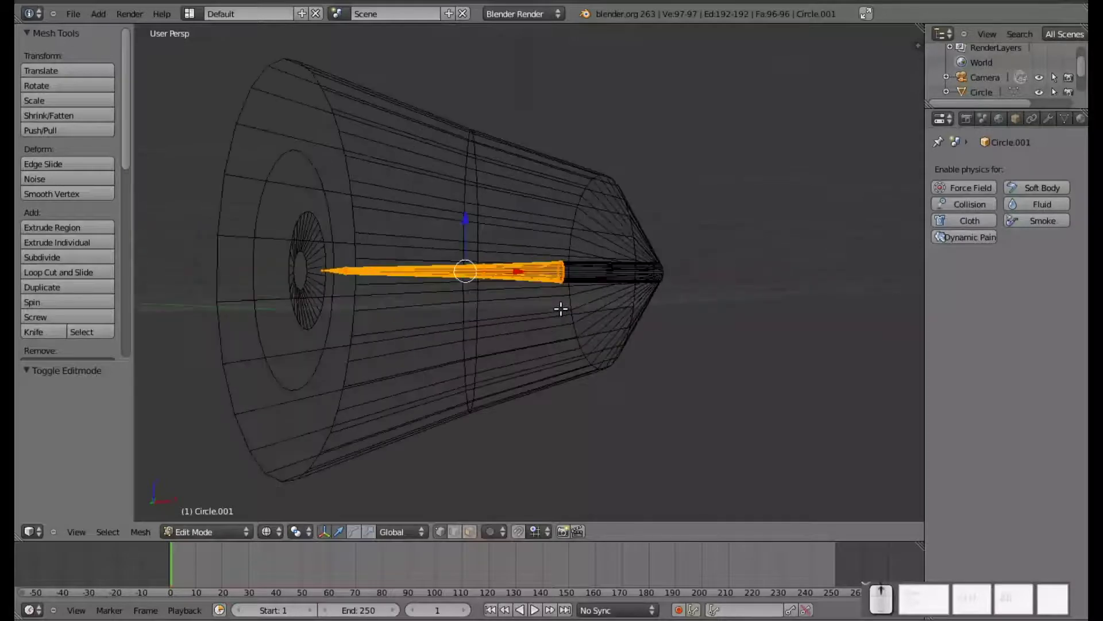
scroll(561, 308, down, 1)
key(z)
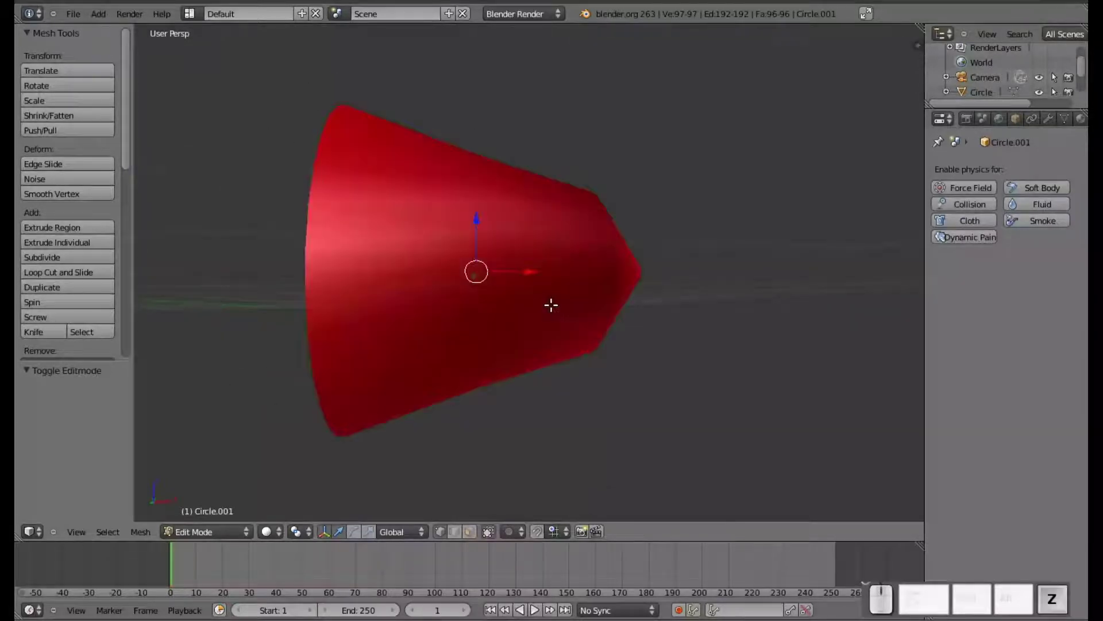
mouse_move(454, 303)
middle_down()
mouse_move(607, 292)
mouse_move(598, 302)
mouse_move(562, 283)
mouse_move(463, 278)
mouse_move(621, 289)
mouse_move(536, 283)
middle_up()
key(Tab)
- Examine the red body, its opening and the spike inside from the front and from the side
scroll(464, 278, down, 4)
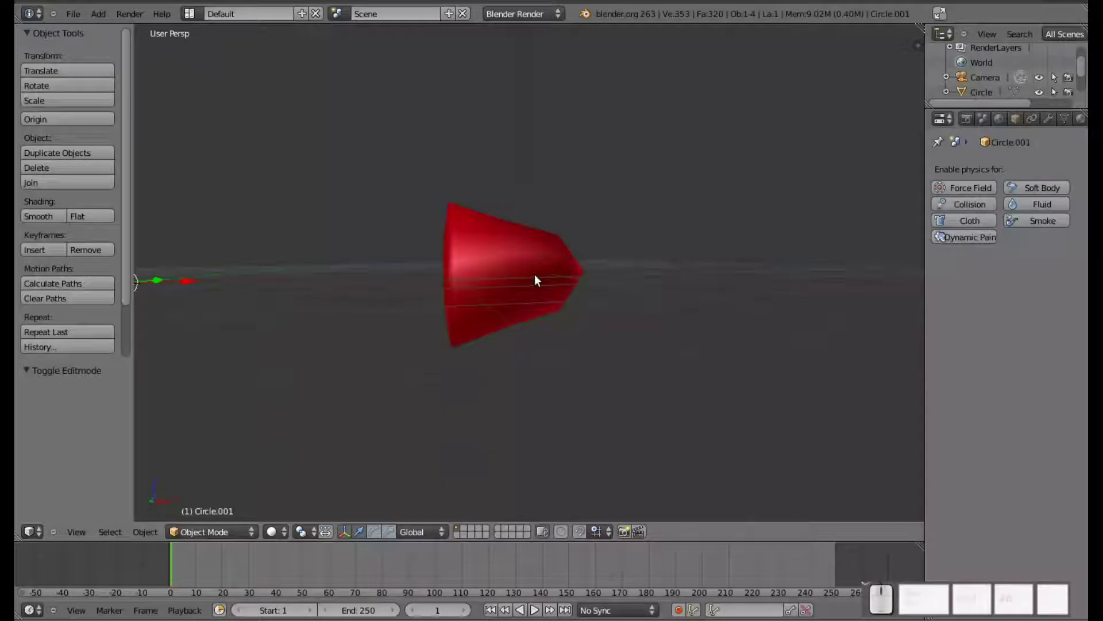
scroll(530, 279, down, 2)
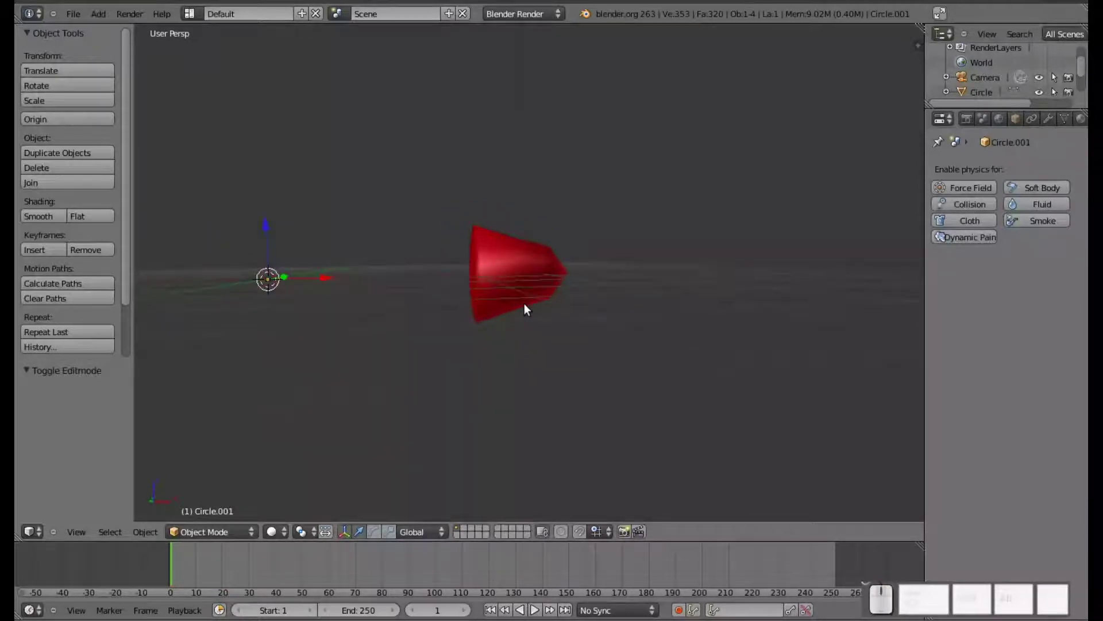
middle_drag(524, 308, 556, 321)
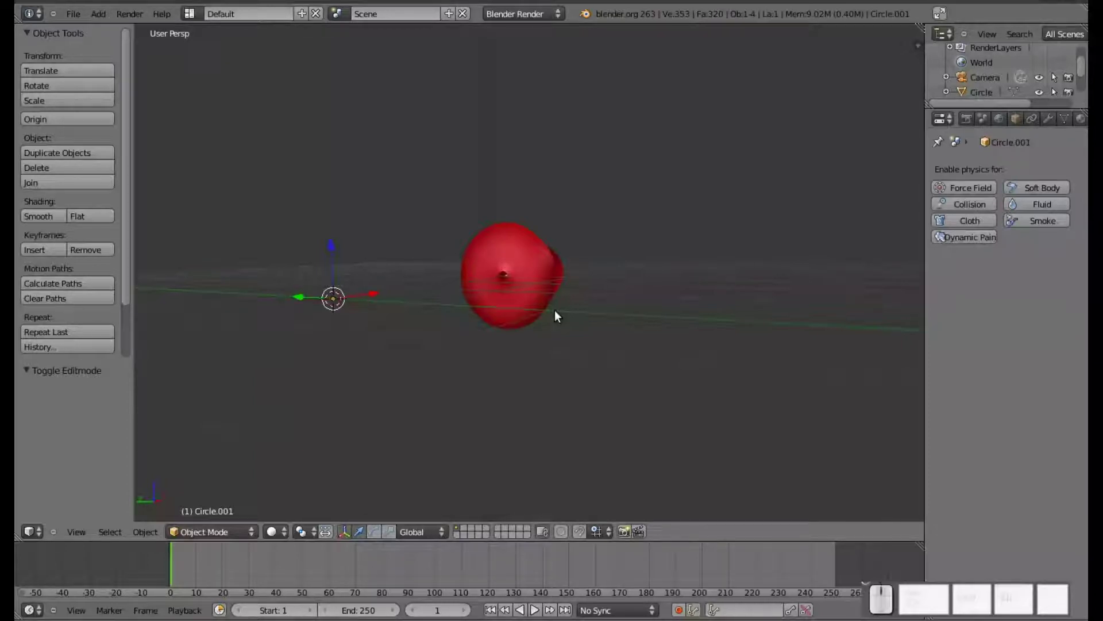
key(KP_Decimal)
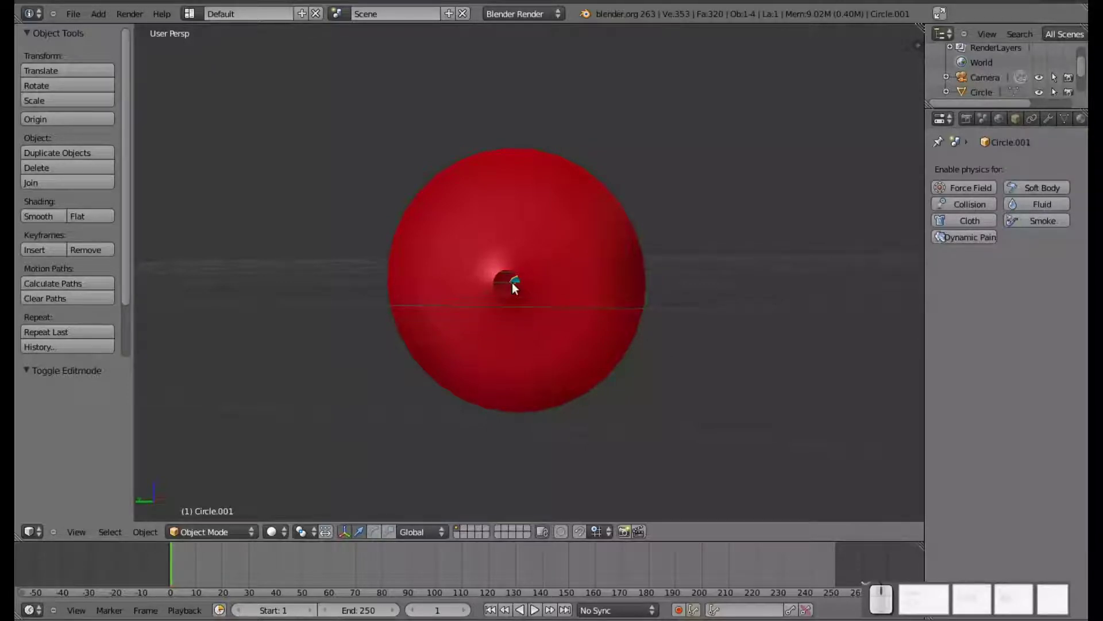
mouse_move(513, 280)
middle_down()
mouse_move(525, 295)
mouse_move(499, 284)
middle_up()
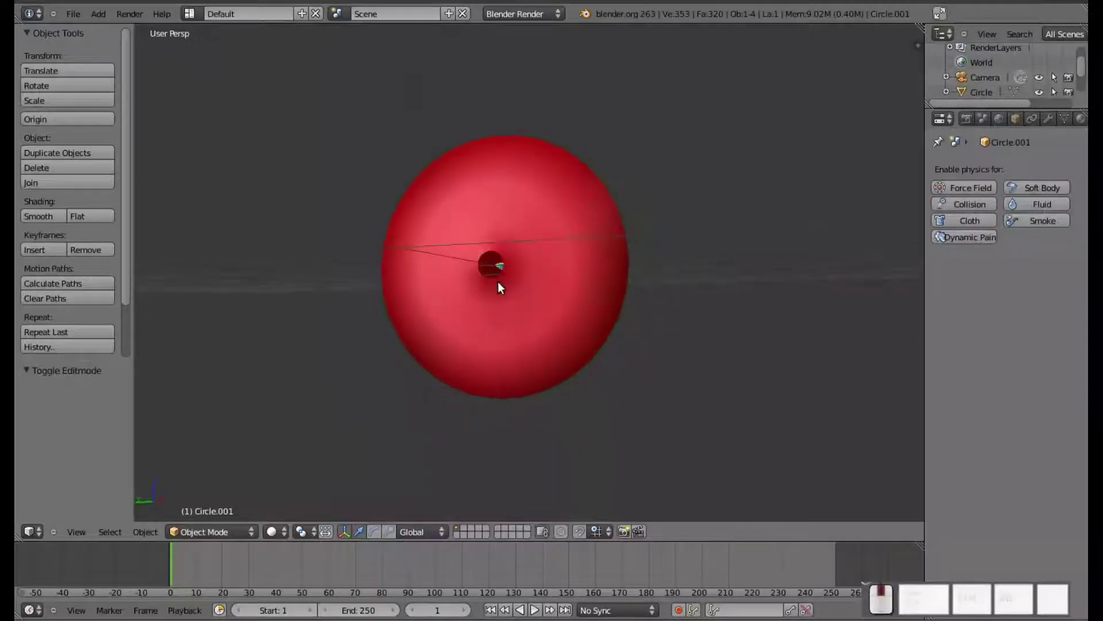
scroll(592, 336, down, 5)
middle_drag(619, 344, 524, 293)
scroll(472, 332, up, 4)
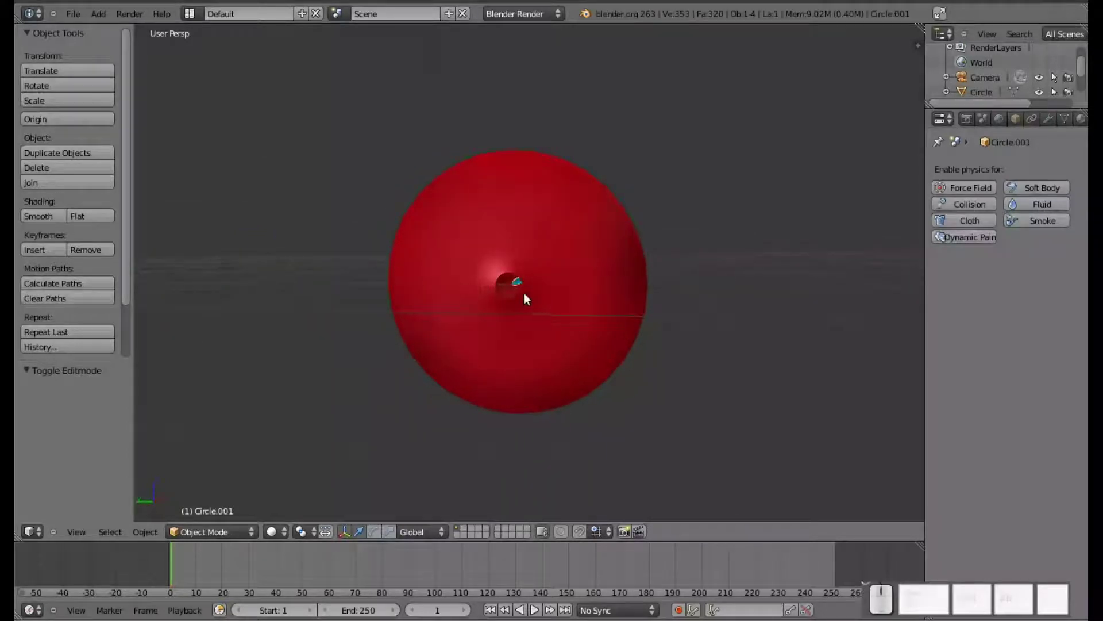
middle_drag(672, 335, 583, 349)
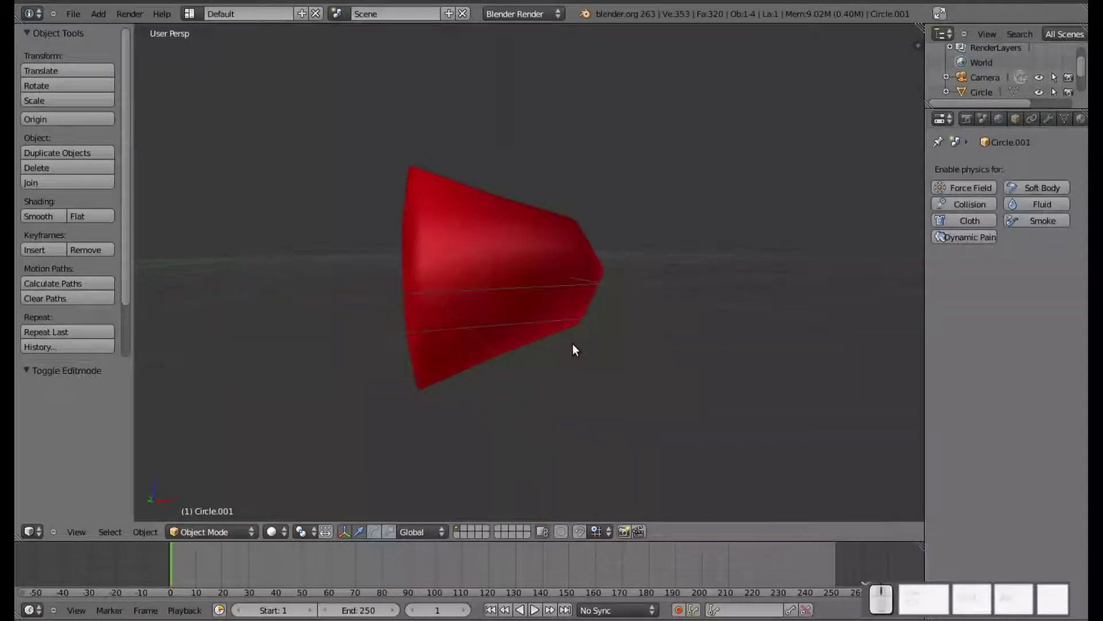
scroll(572, 343, down, 3)
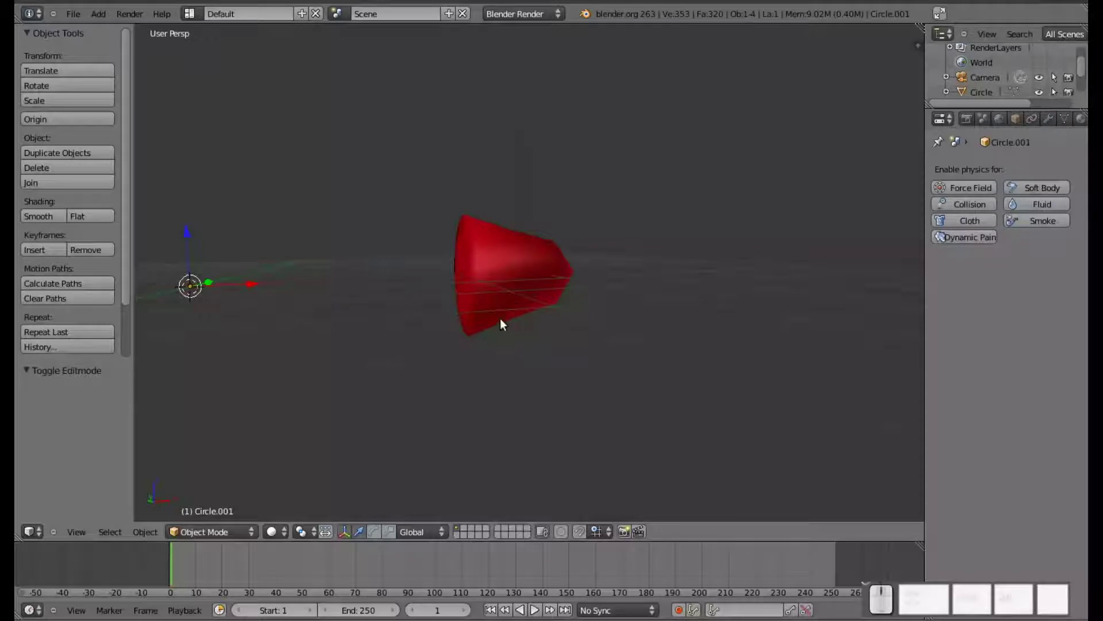
middle_drag(630, 293, 467, 280)
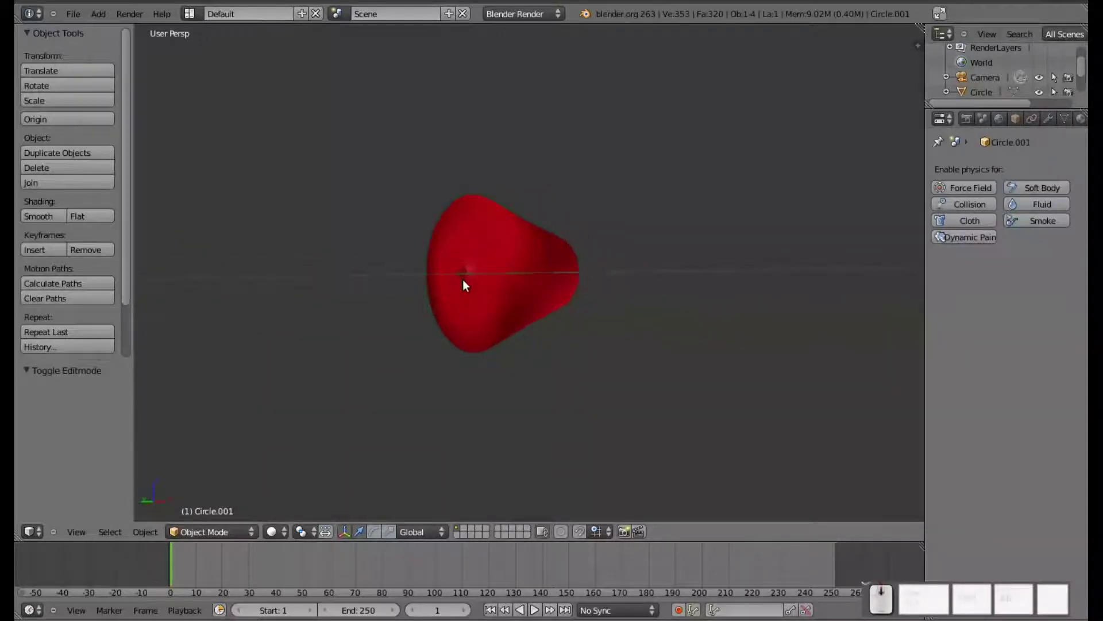
scroll(463, 282, down, 3)
- Enable a force field on the spike again and change its type to Wind
click(965, 188)
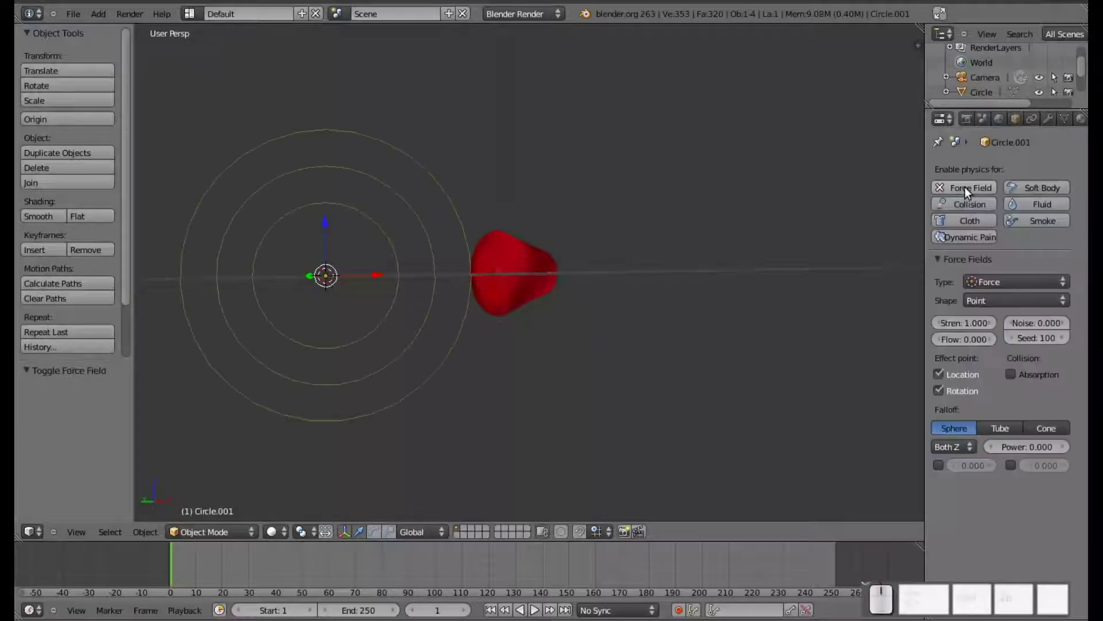
click(996, 281)
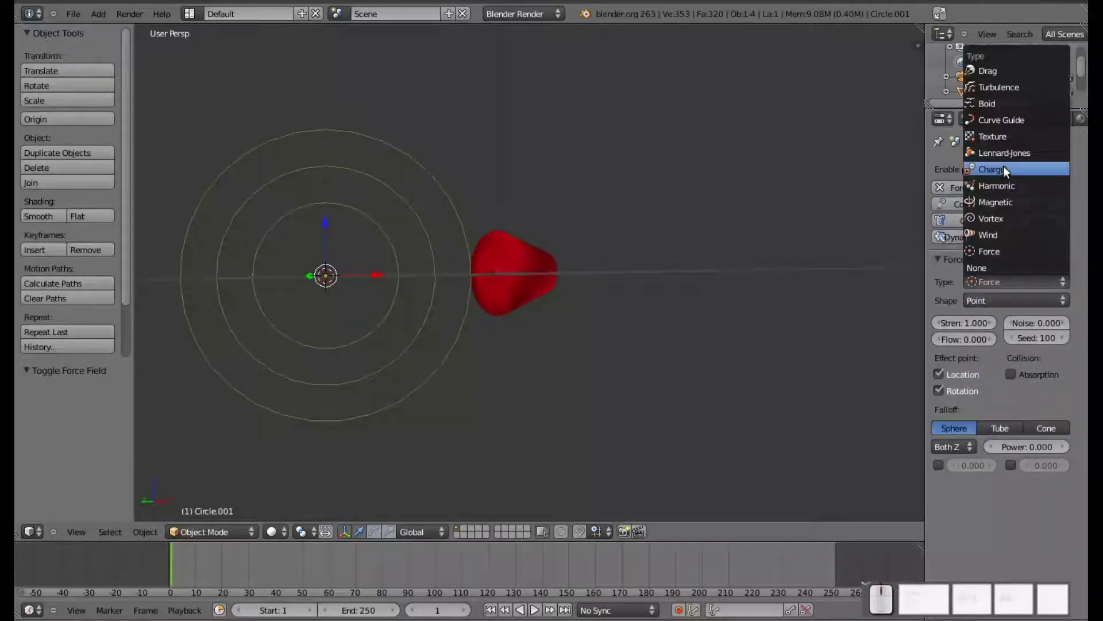
click(994, 236)
- Try moving the spike along X past the body, then undo the move and the Wind force field
drag(363, 274, 699, 277)
middle_drag(782, 315, 638, 386)
key(ctrl+z)
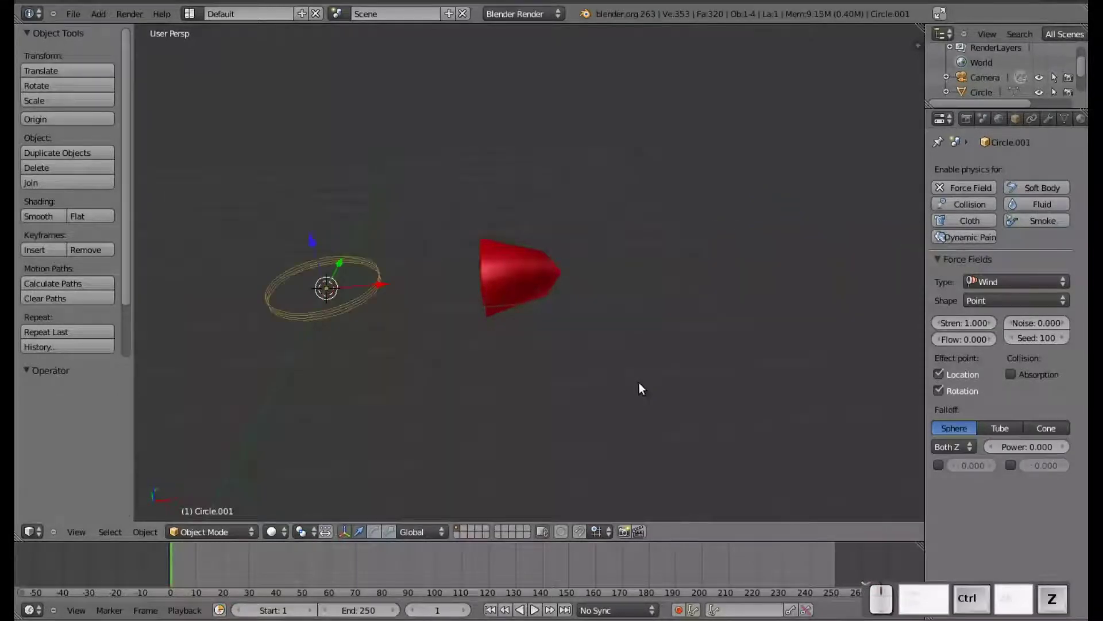
middle_drag(456, 340, 524, 285)
key(ctrl+z)
key(ctrl+z)
key(ctrl+z)
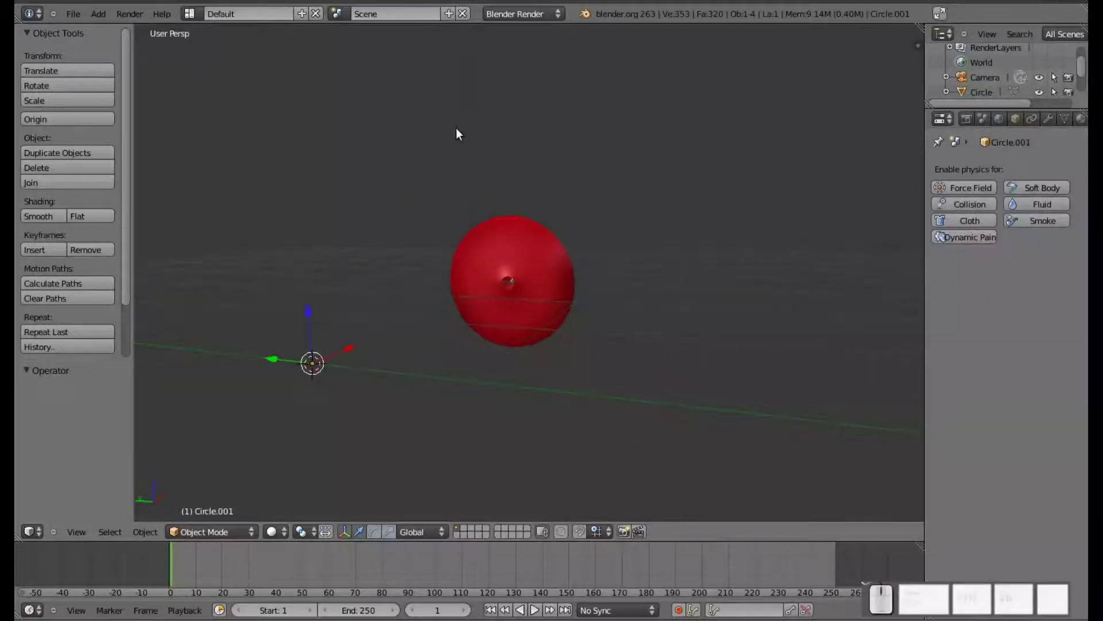
- Place the 3D cursor a short distance beyond the body's narrow tip and select the Lamp
key(ctrl+z)
middle_drag(468, 126, 502, 324)
middle_drag(594, 284, 535, 444)
click(601, 281)
mouse_move(602, 282)
middle_down()
mouse_move(602, 164)
mouse_move(592, 227)
mouse_move(603, 282)
middle_up()
scroll(614, 284, up, 4)
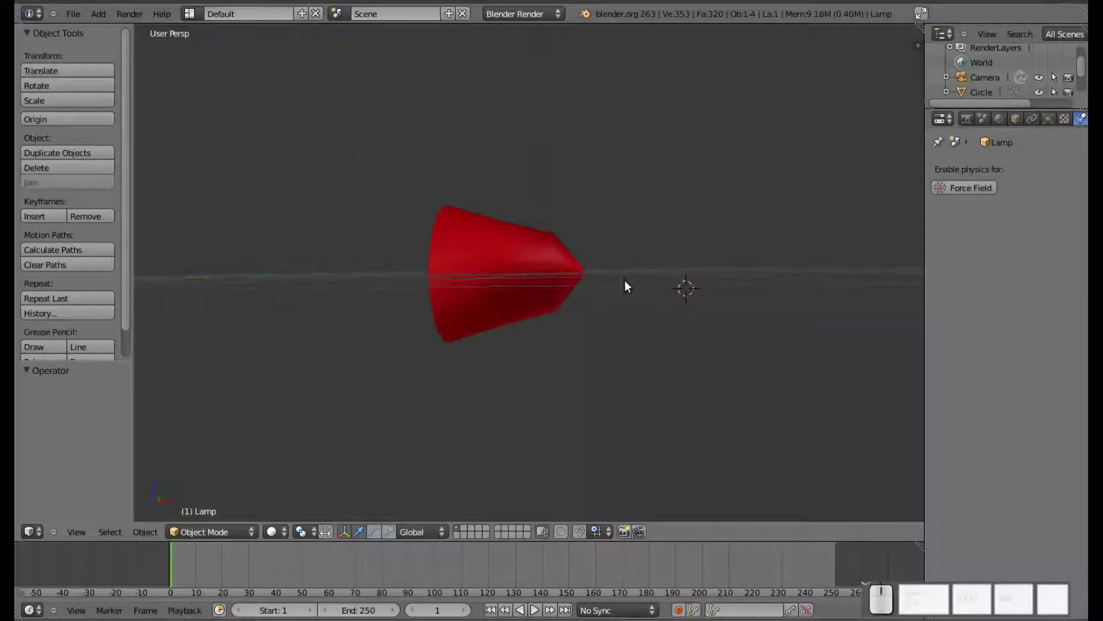
- Add a force field to the Lamp and set its type to Wind
middle_drag(684, 271, 689, 345)
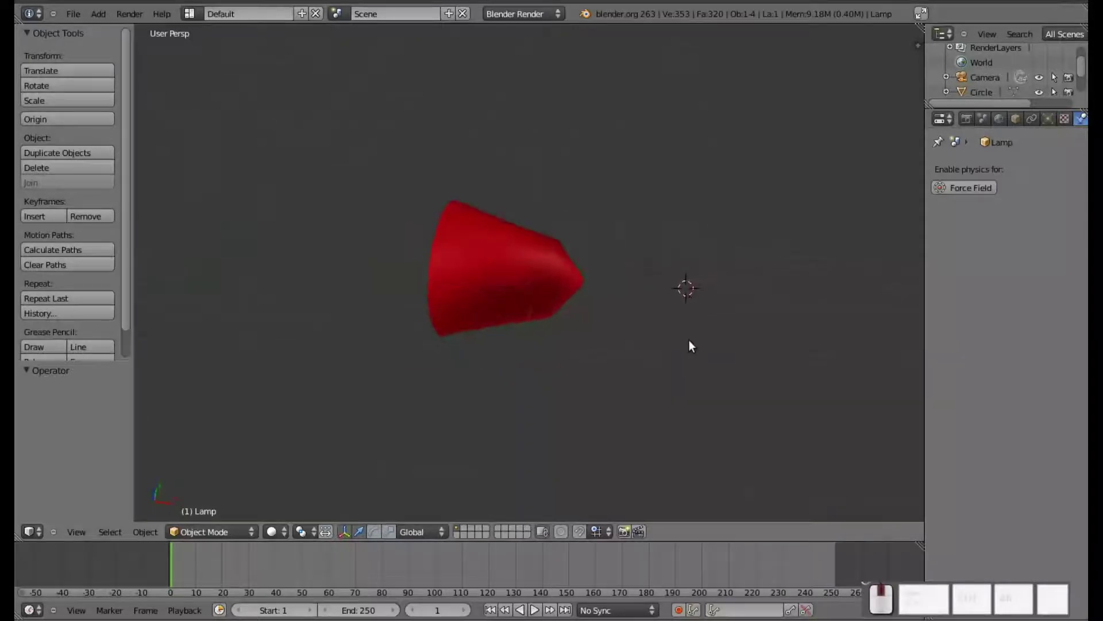
middle_drag(688, 292, 674, 340)
click(968, 188)
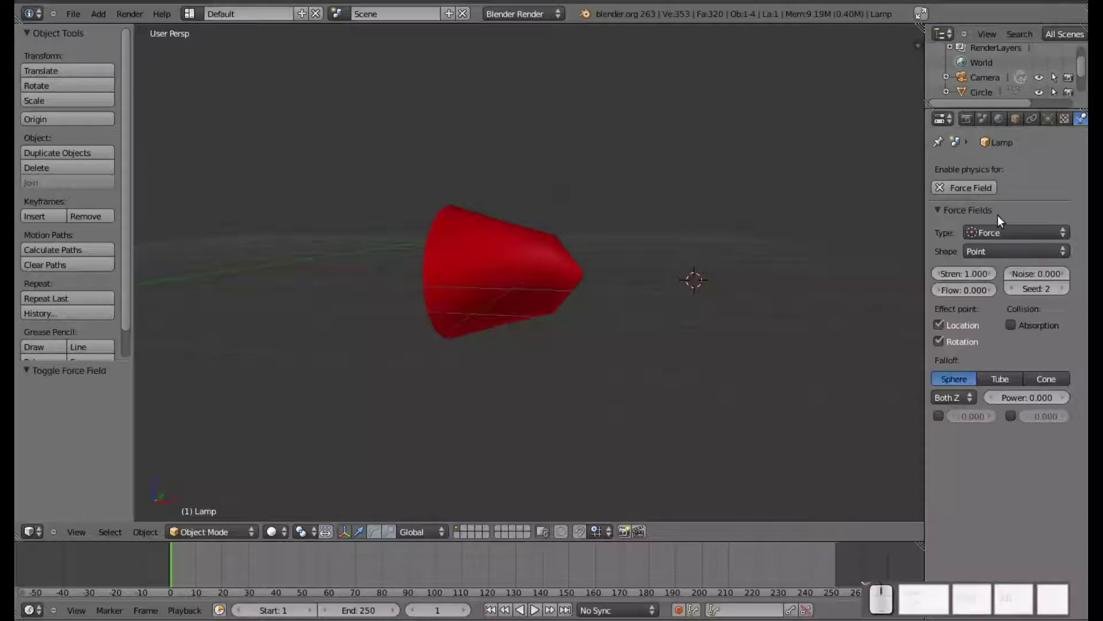
click(993, 234)
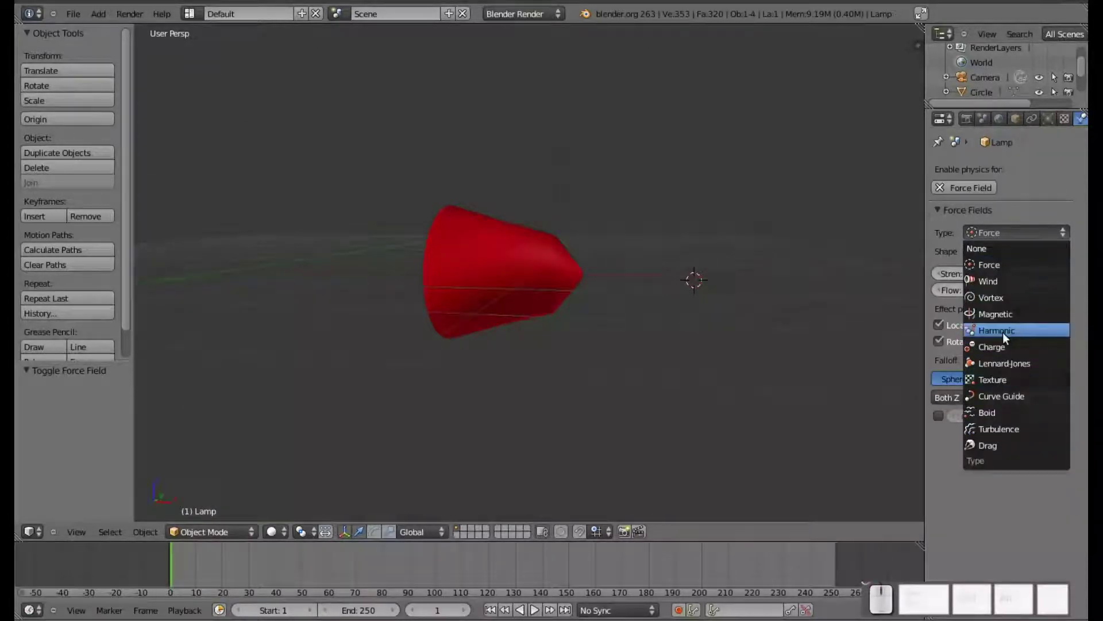
click(992, 281)
- Move the Lamp and its wind field down beyond the body's narrow tip, finishing with a shift of about -0.97 along Y
scroll(584, 365, down, 3)
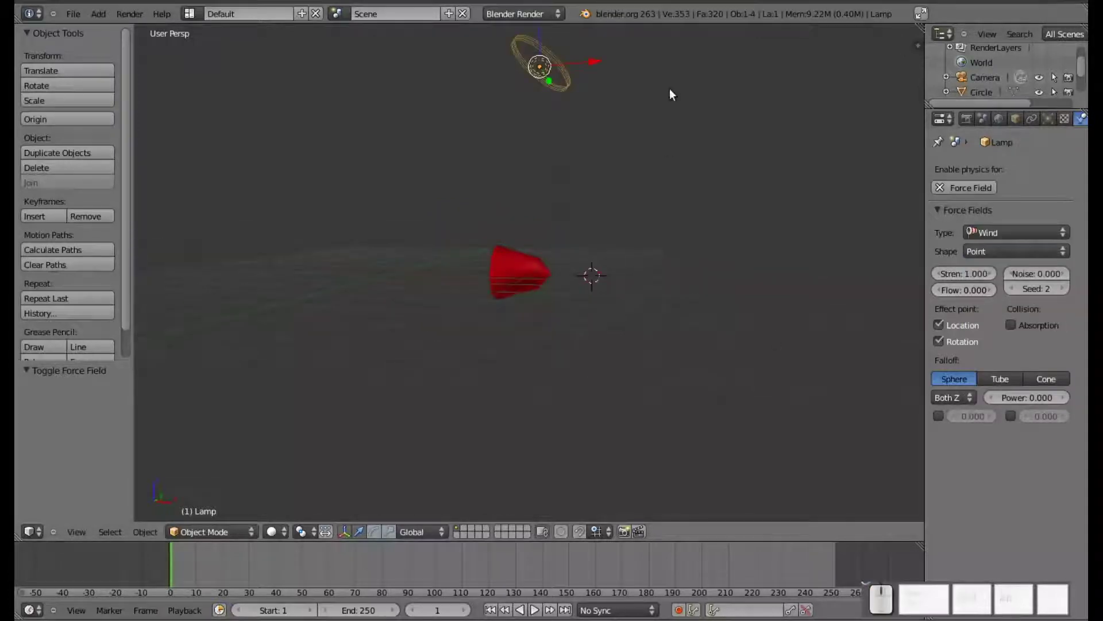
drag(539, 35, 671, 225)
drag(645, 173, 639, 261)
scroll(605, 329, up, 3)
middle_drag(562, 325, 628, 443)
drag(633, 132, 655, 174)
middle_drag(655, 223, 603, 167)
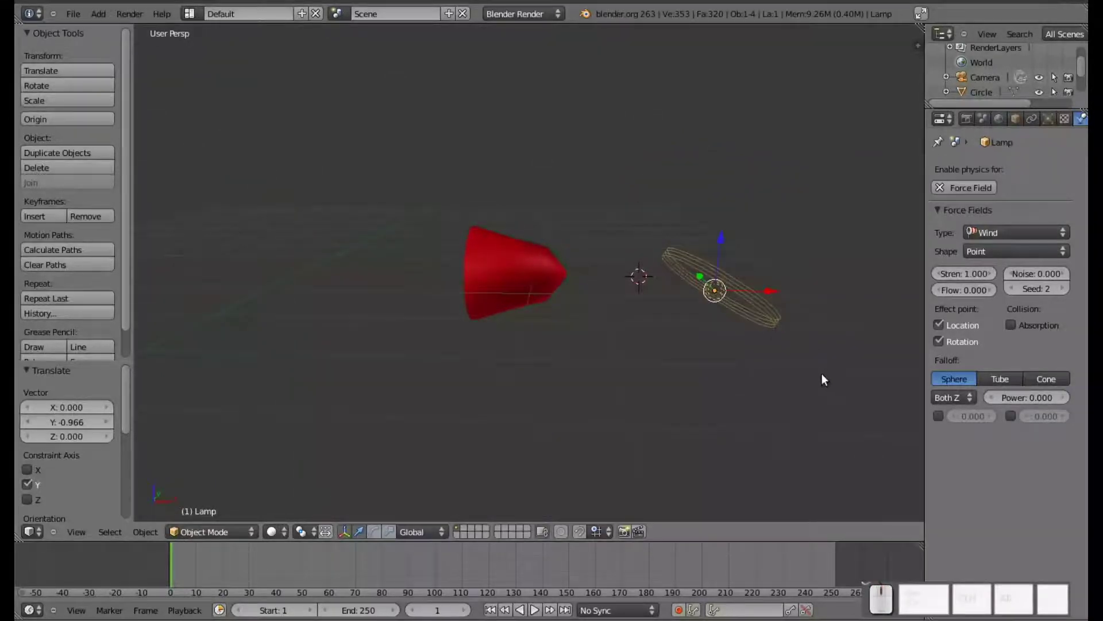
key(r)
key(y)
key(Escape)
- Rotate the Lamp and its wind field about 51.6° around the global Y axis
middle_drag(642, 366, 775, 402)
key(r)
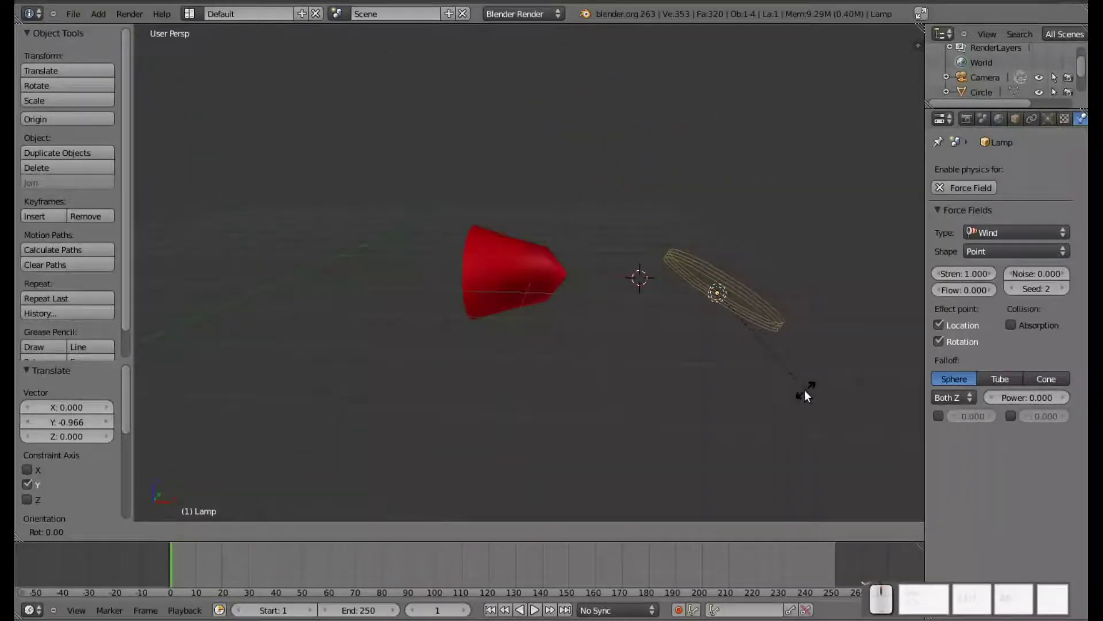
key(y)
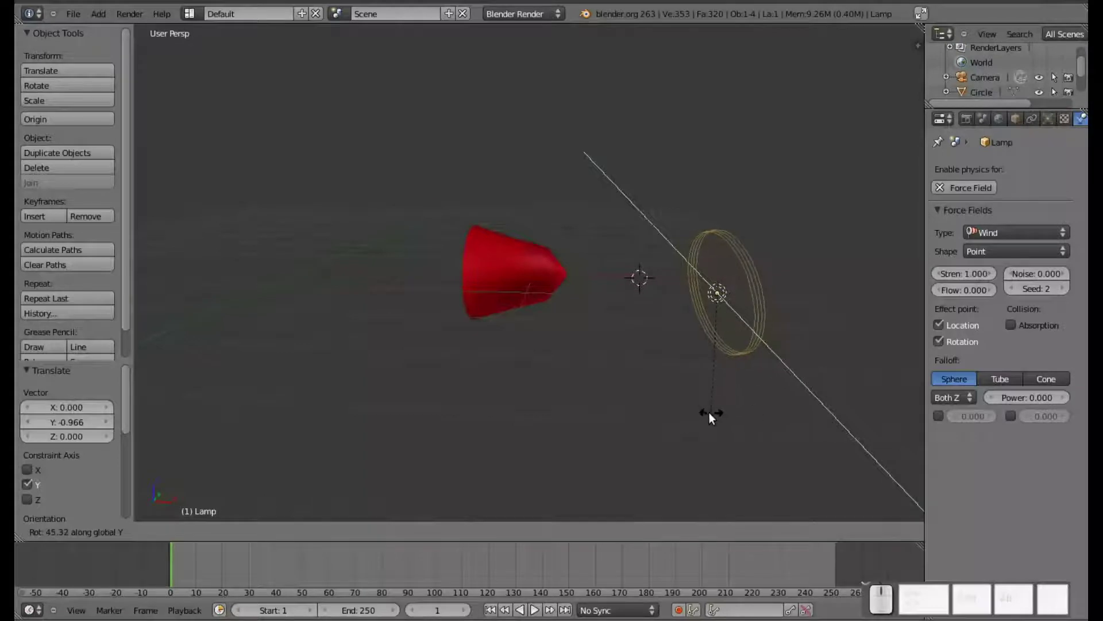
click(701, 403)
- From the top view, rotate the Lamp about -12.1° around Z so the wind field lines up with the body's axis
middle_drag(690, 386, 584, 253)
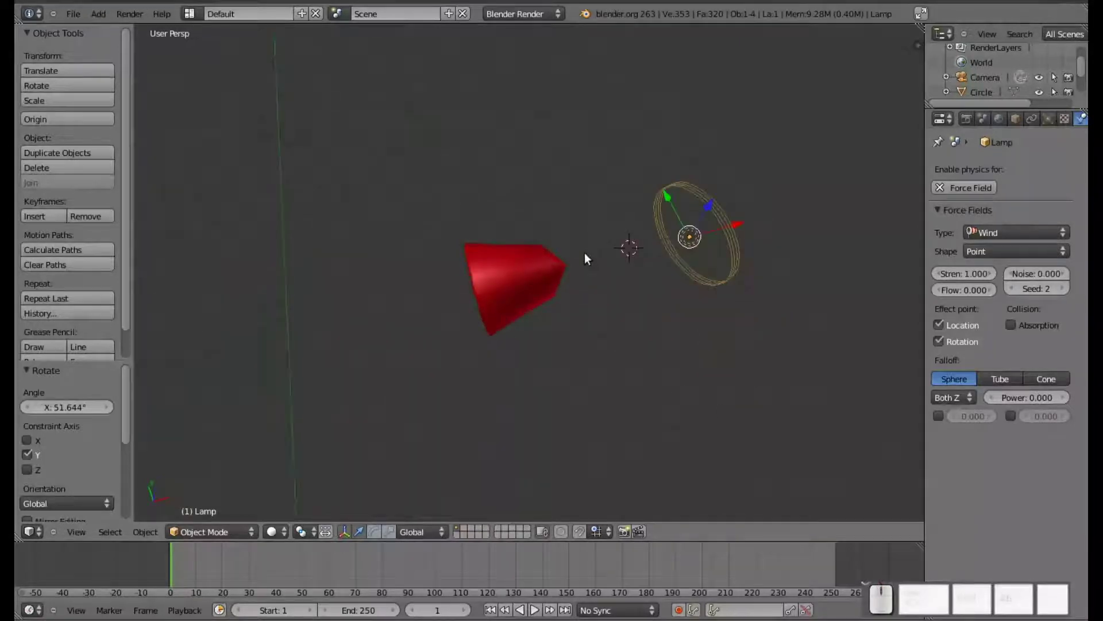
key(KP_7)
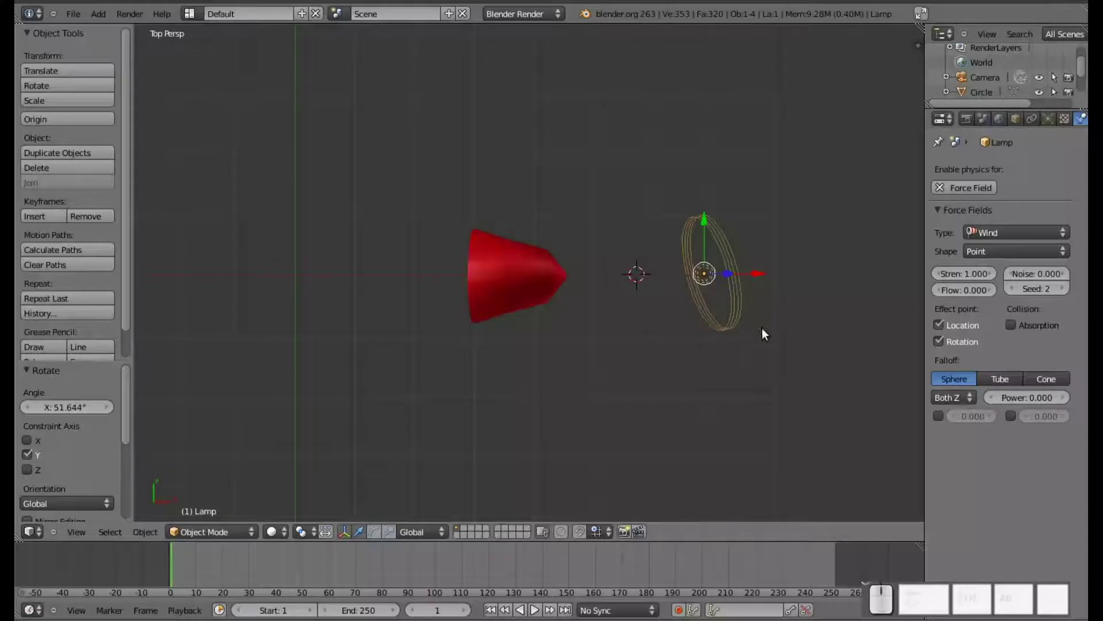
key(r)
key(z)
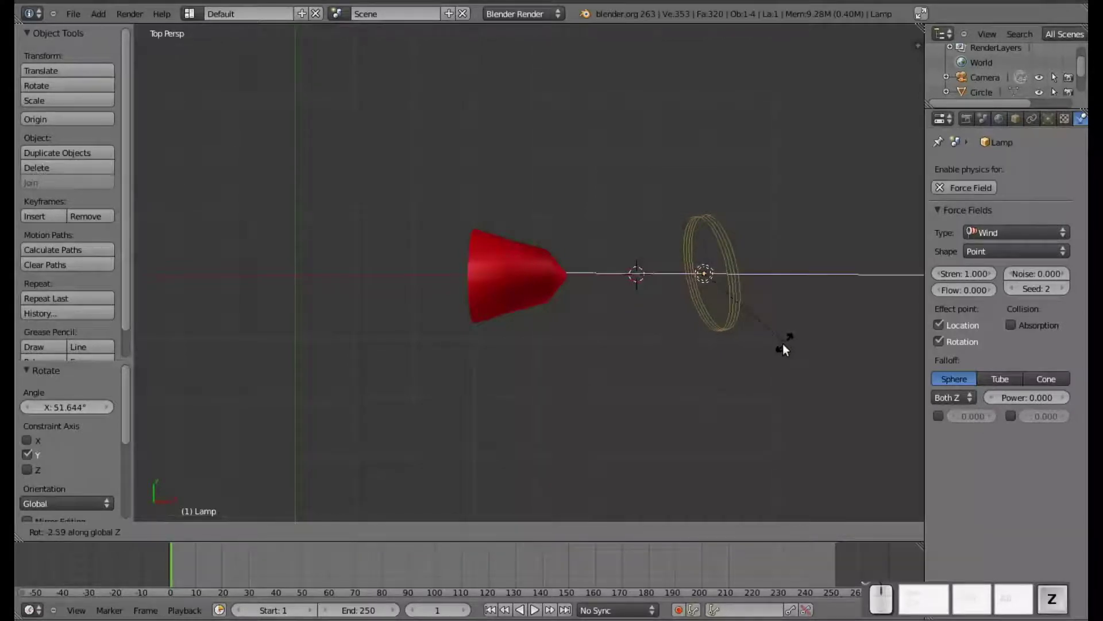
click(771, 353)
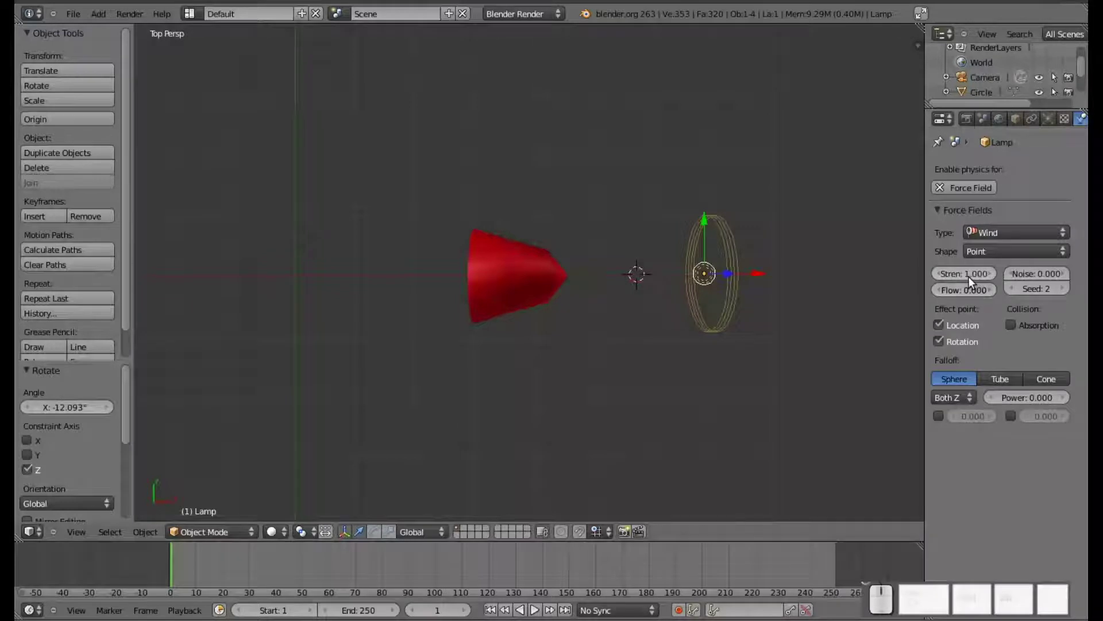
- Raise the wind strength to about 34.8 and rotate the Lamp 180° around Y so the wind blows towards the red body
drag(953, 277, 1021, 272)
middle_drag(727, 310, 707, 177)
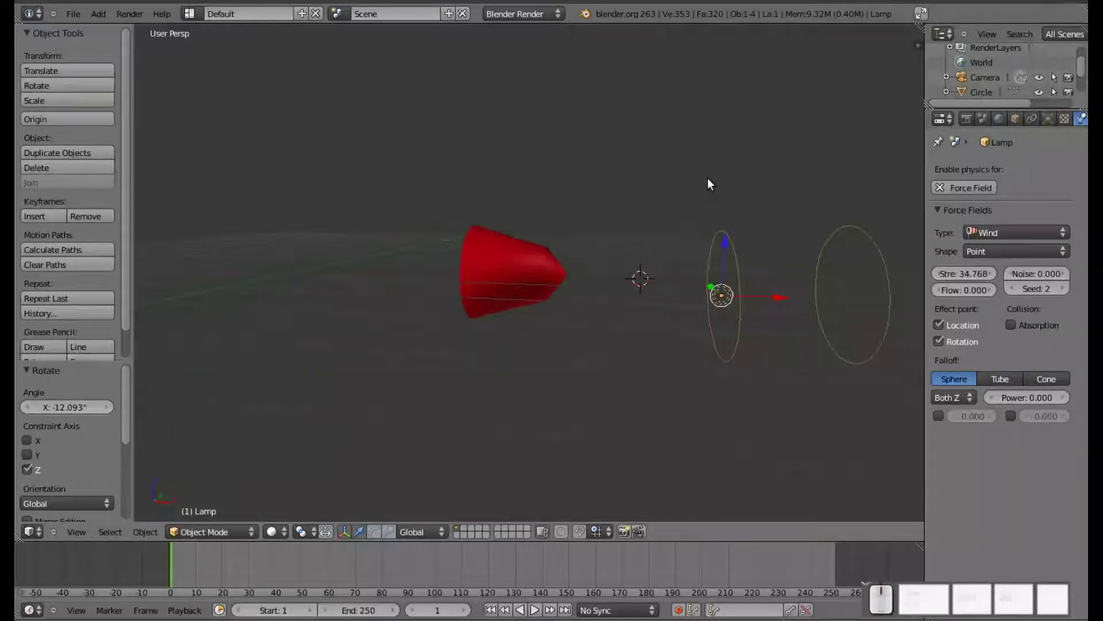
text(ry180)
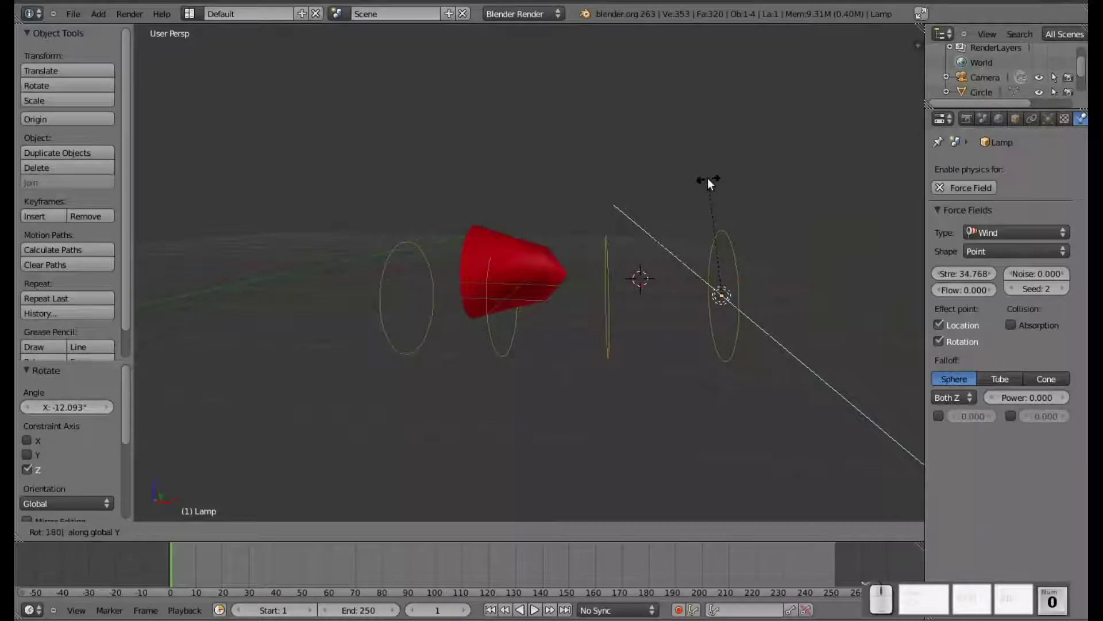
key(Return)
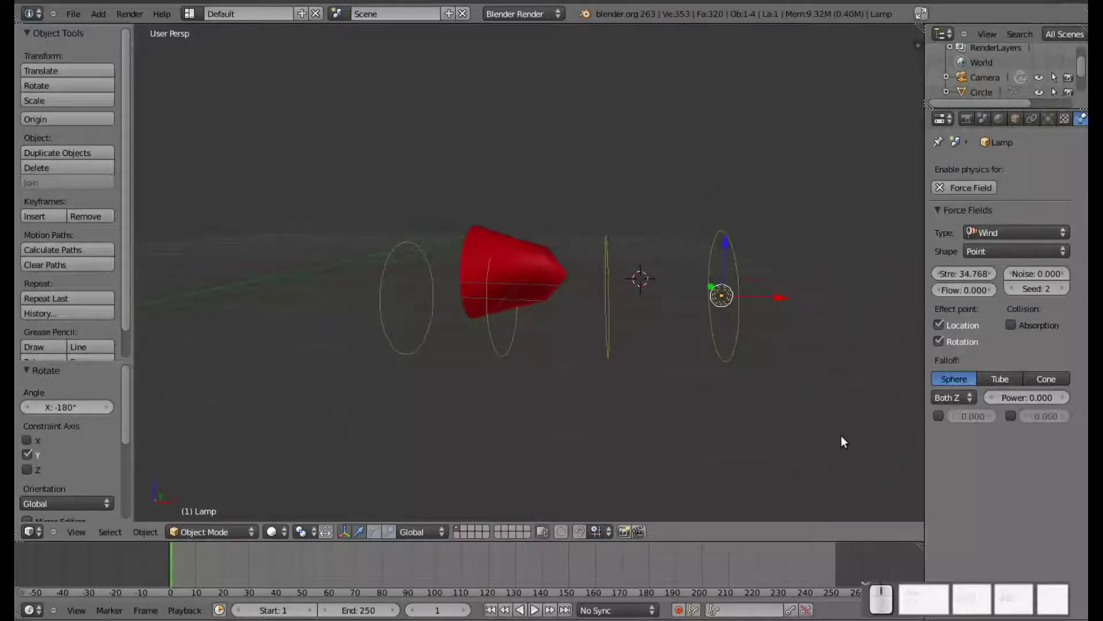
- Rotate the Lamp about 7.1° around Y and raise the wind strength to about 63.7
key(y)
key(z)
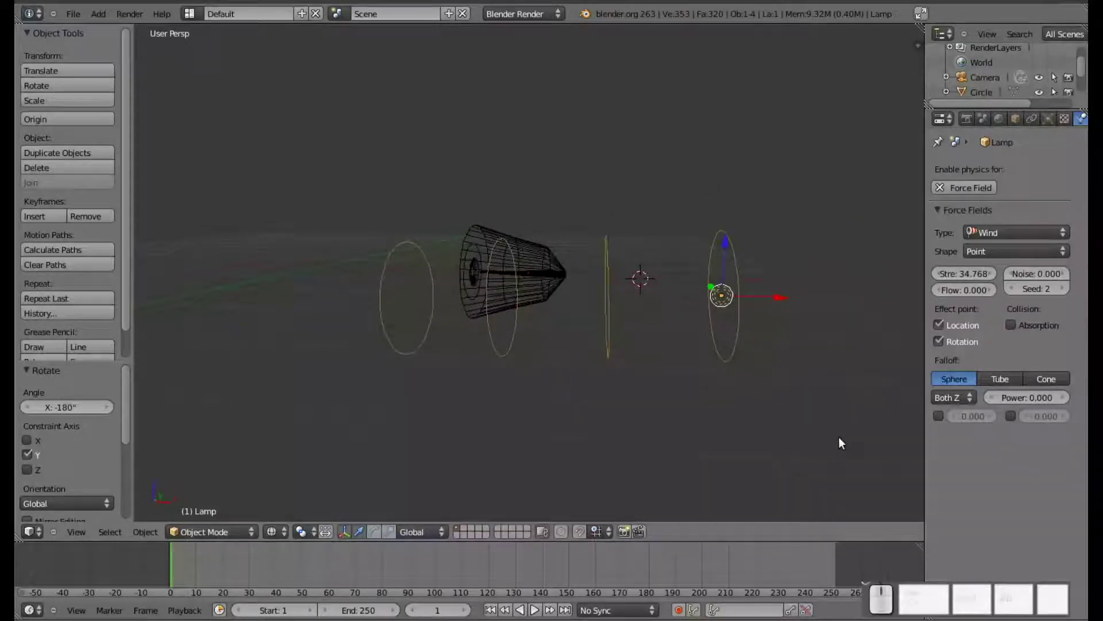
key(z)
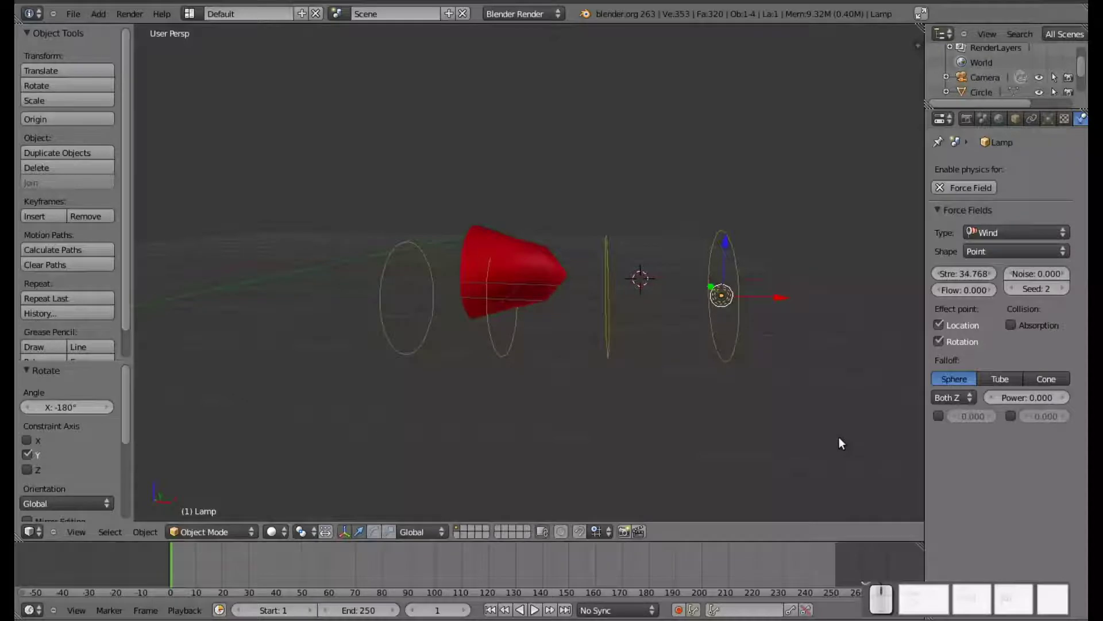
key(r)
key(y)
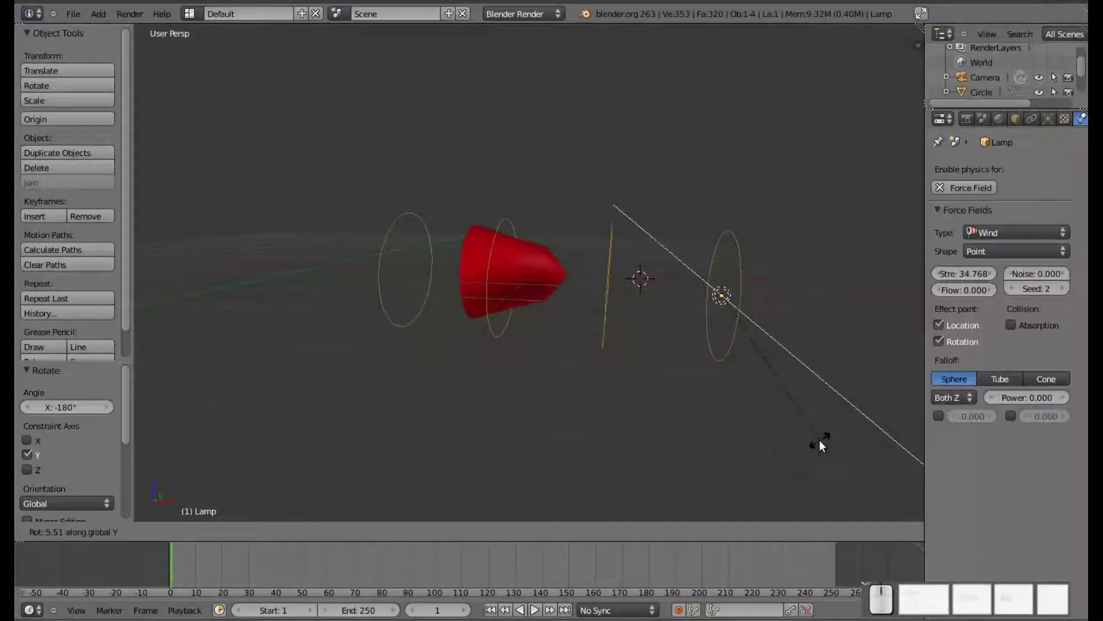
click(815, 440)
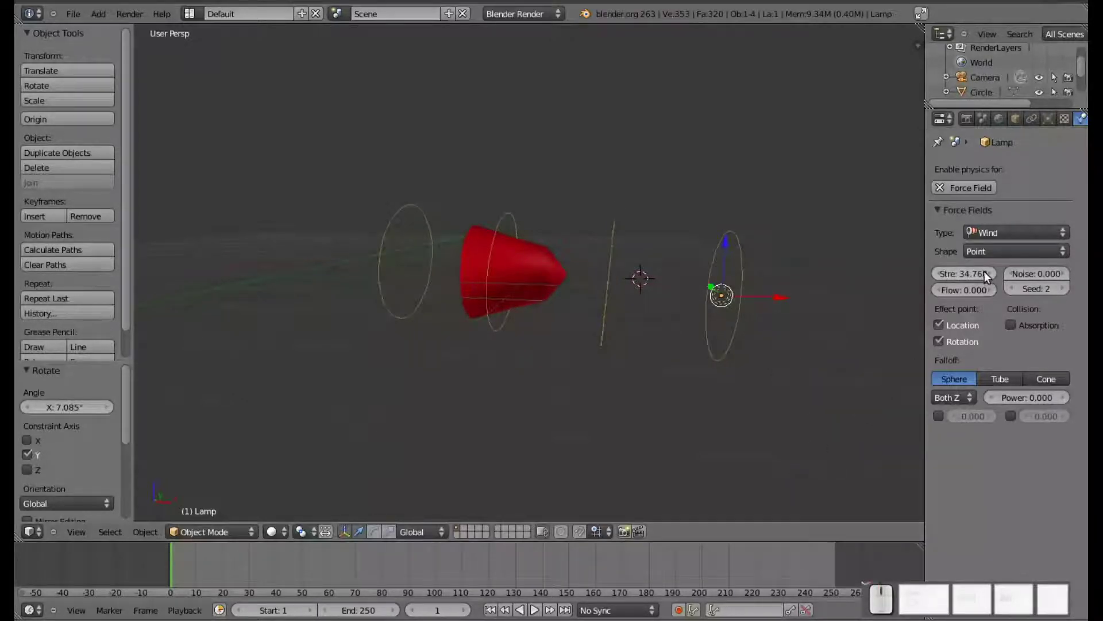
drag(965, 274, 1010, 279)
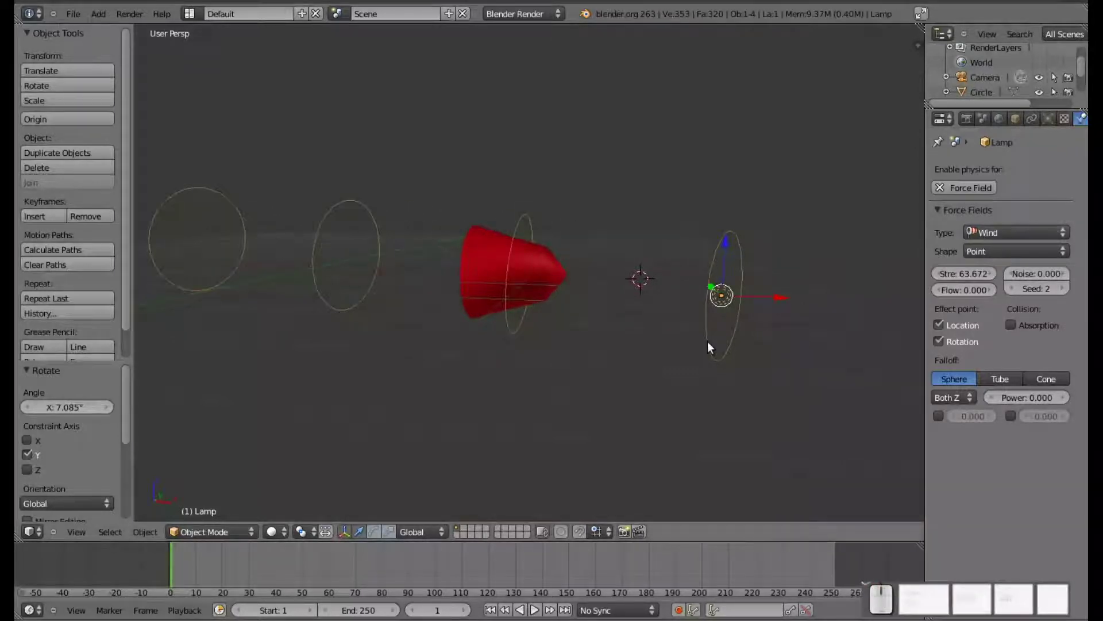
- Play the animation and examine the body's open end and the wind field from several angles, ending playback back at frame 1
key(alt+a)
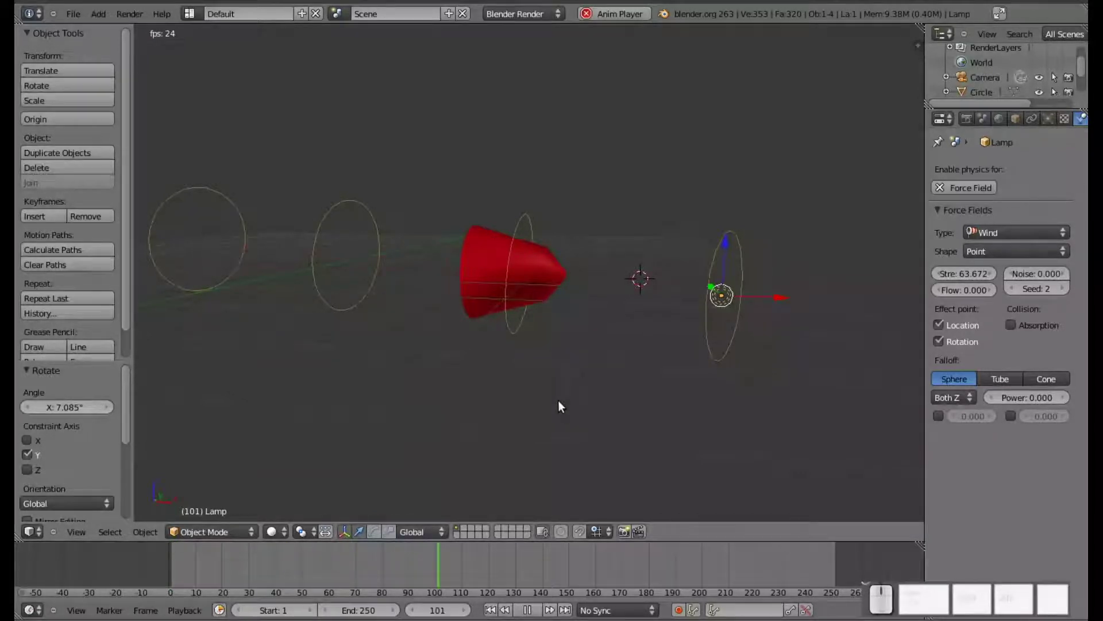
middle_drag(435, 382, 523, 371)
scroll(520, 367, up, 3)
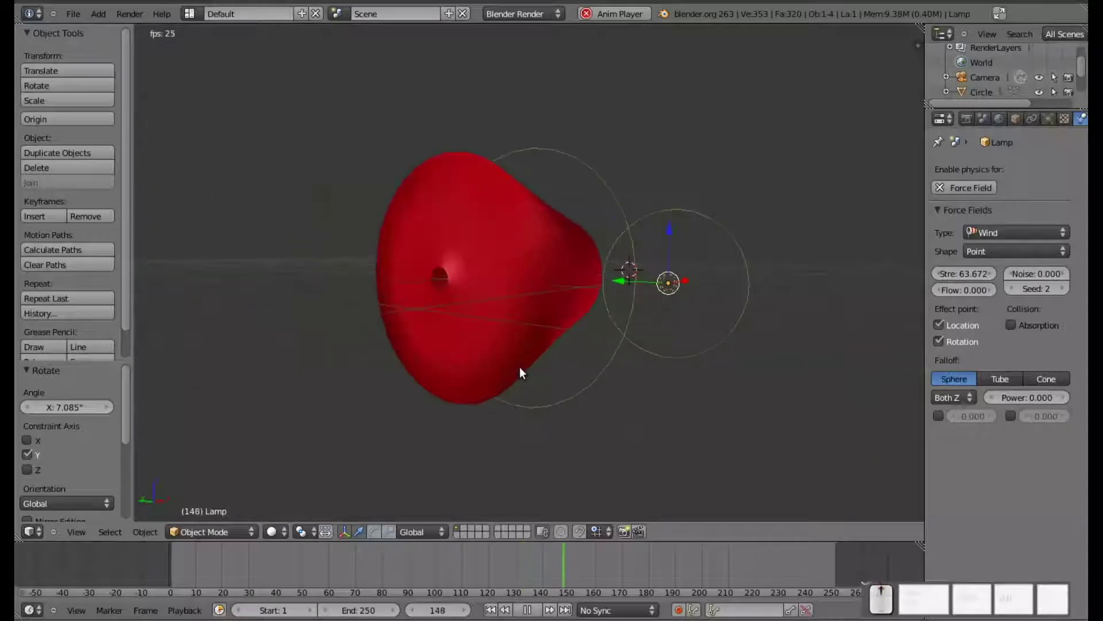
middle_drag(504, 360, 485, 354)
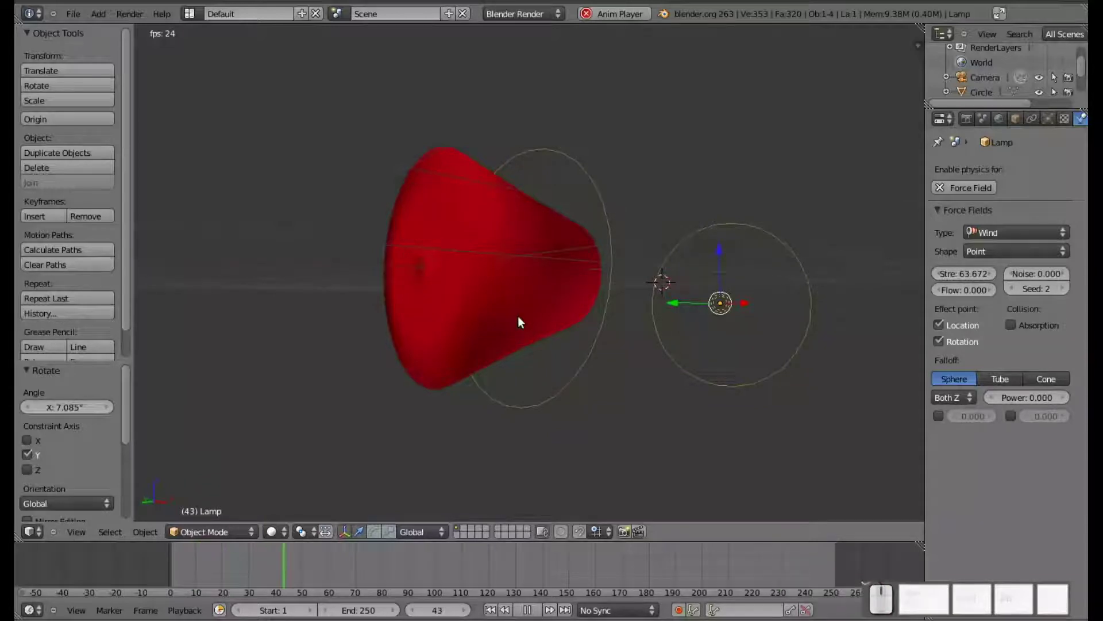
key(KP_1)
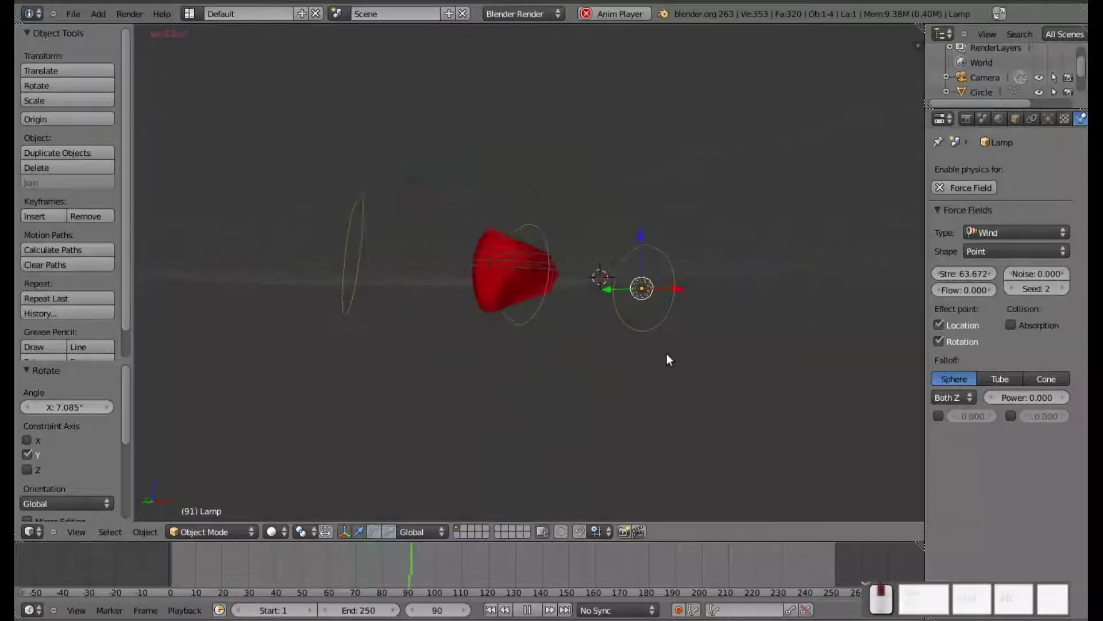
scroll(534, 345, up, 1)
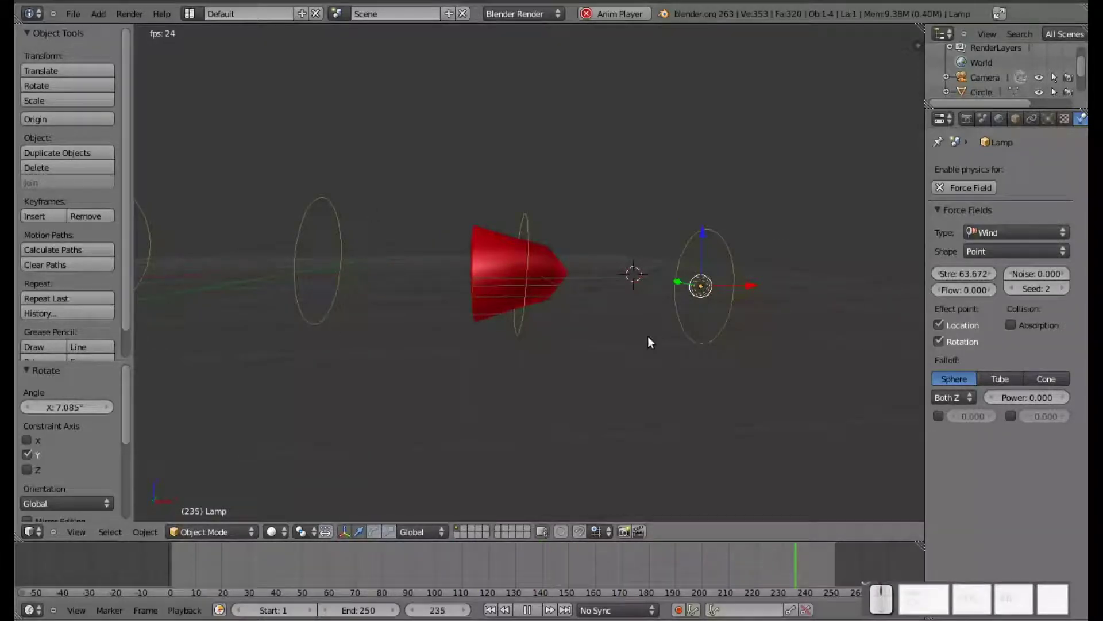
scroll(647, 337, down, 4)
scroll(629, 338, up, 3)
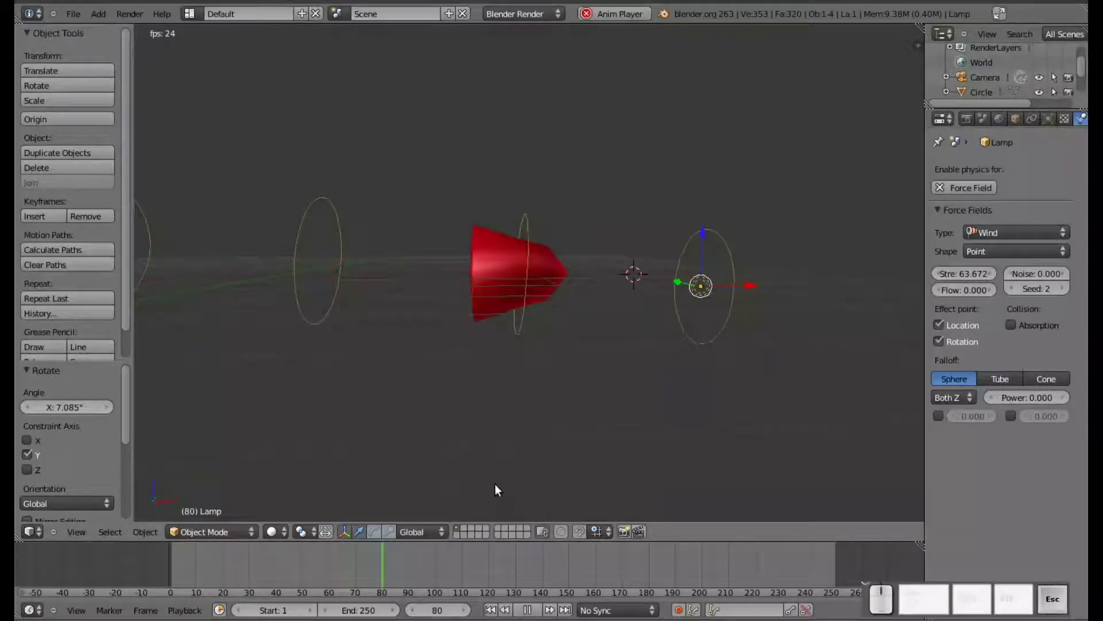
key(Escape)
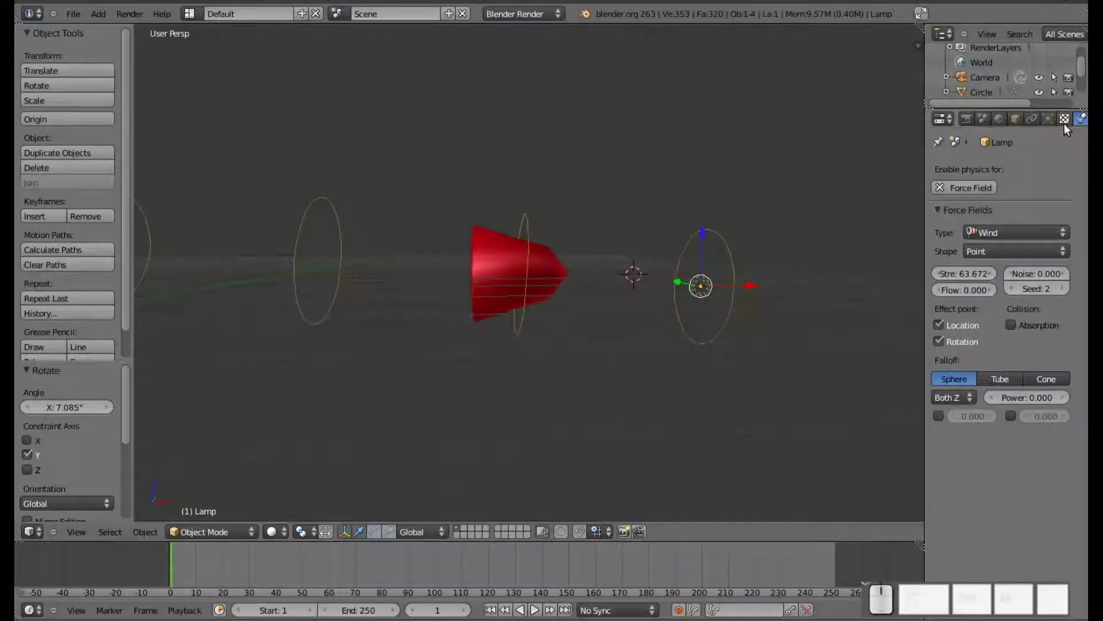
- Select the inner spike, check its material slots, and set its particles' render material to 2 for the cyan Material.002
middle_drag(506, 274, 554, 285)
scroll(530, 281, up, 3)
right_click(510, 284)
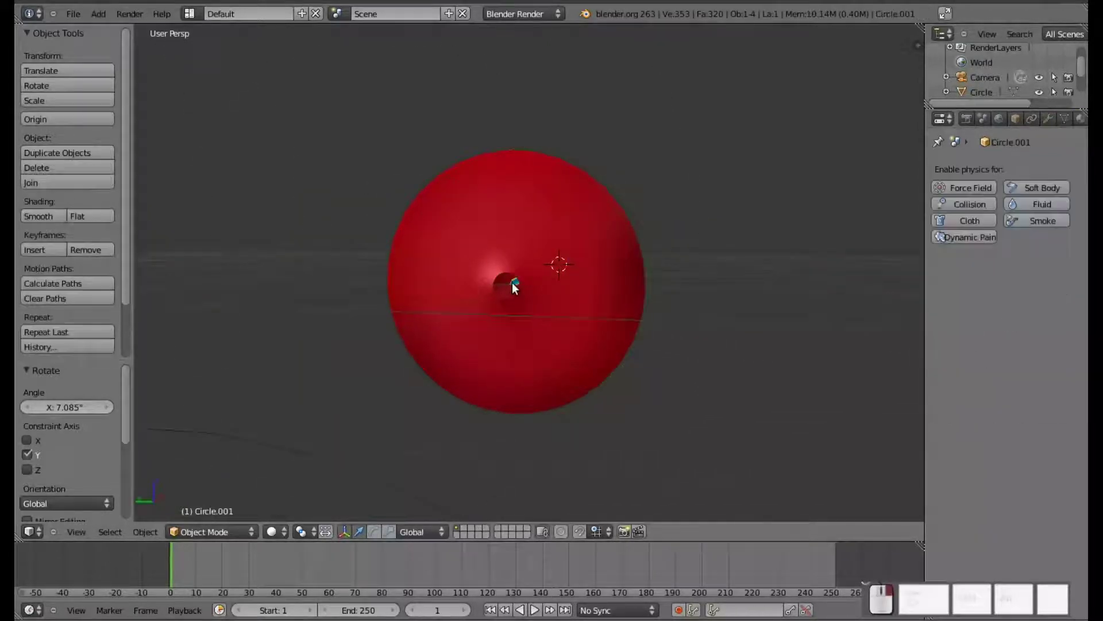
scroll(674, 298, down, 2)
middle_drag(675, 297, 576, 306)
scroll(577, 305, down, 4)
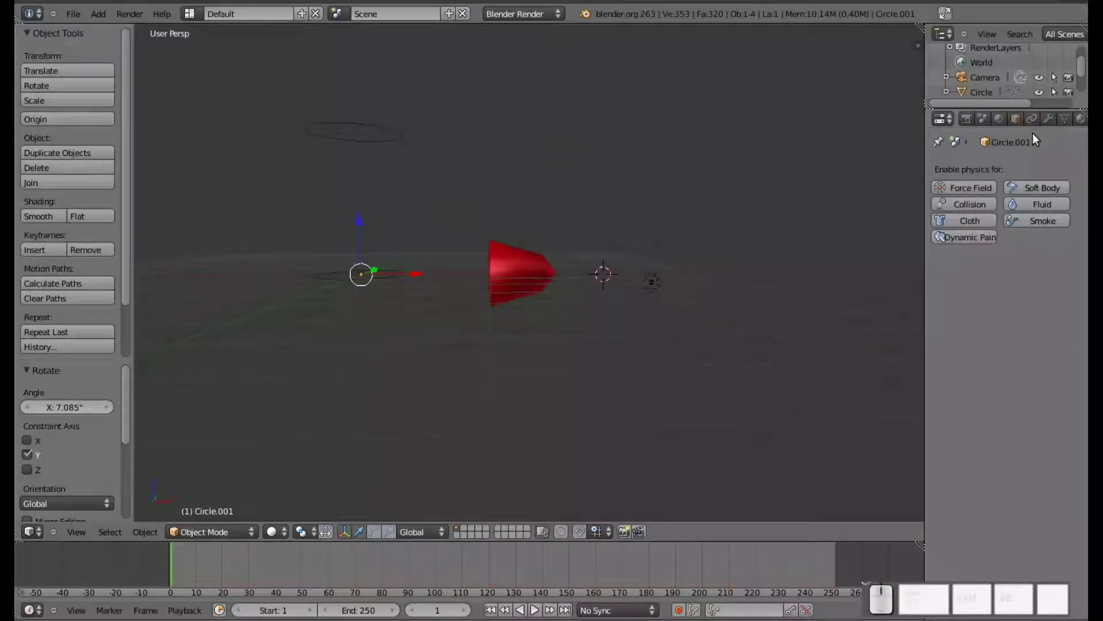
click(1081, 119)
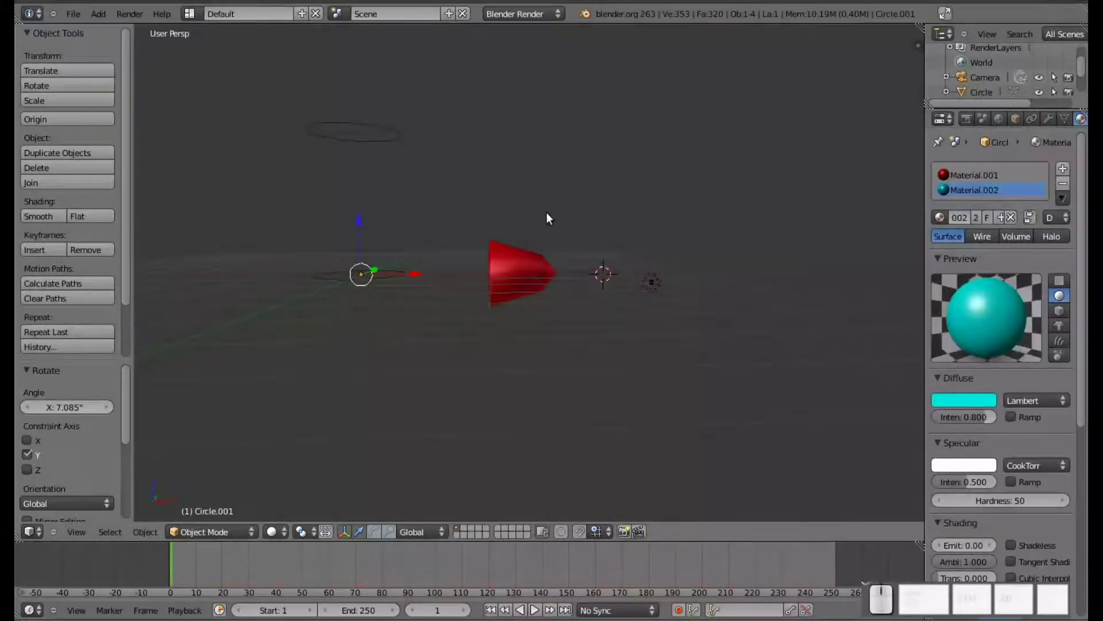
scroll(493, 336, up, 4)
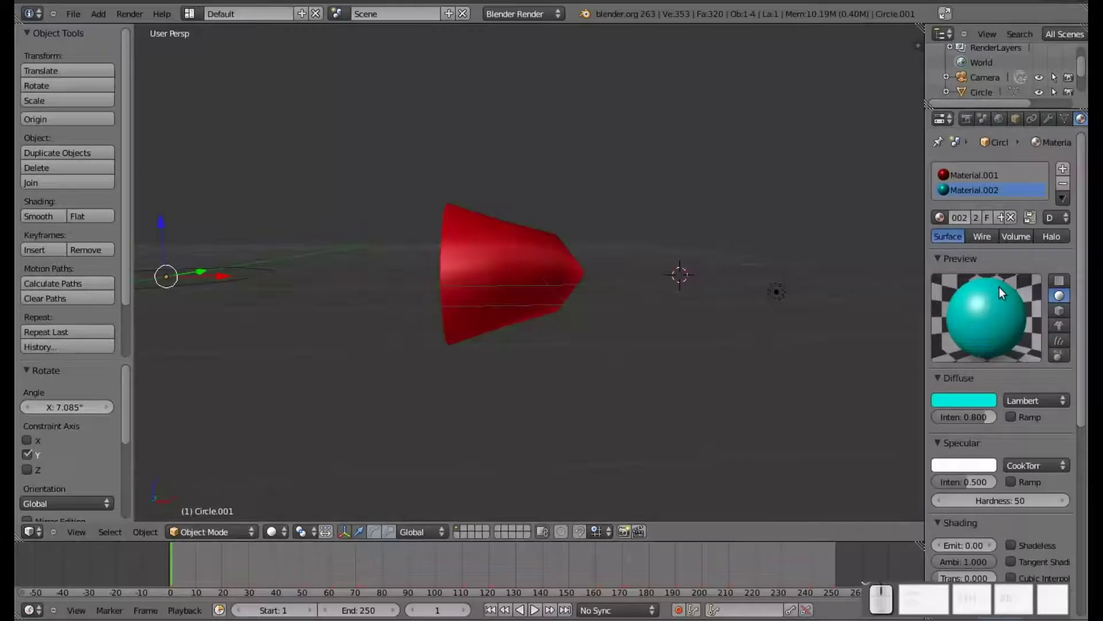
scroll(1062, 121, down, 2)
click(1055, 119)
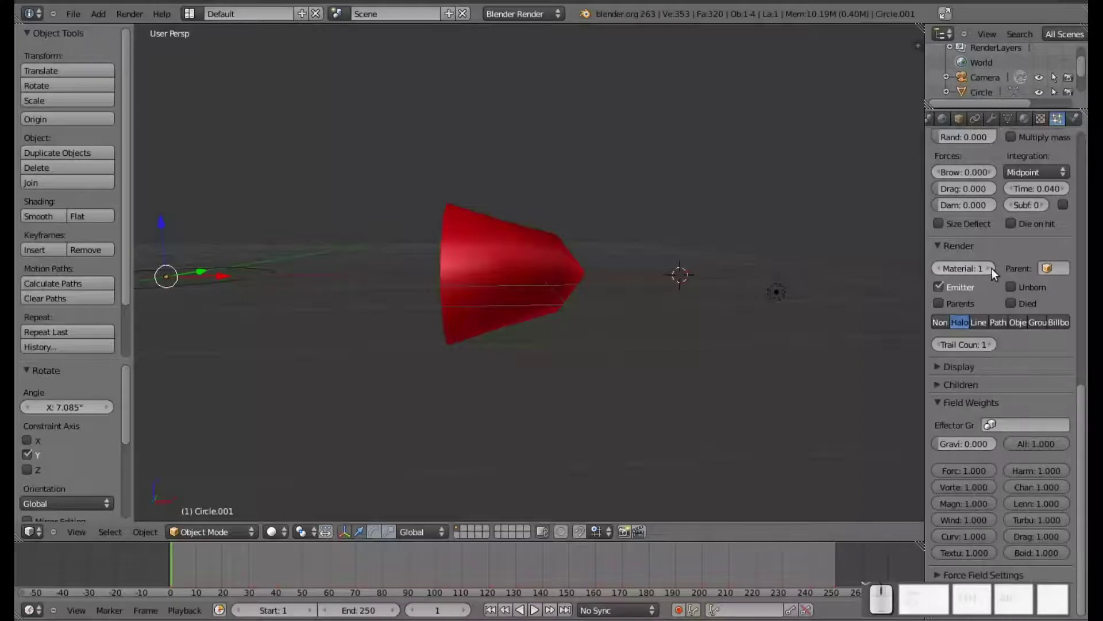
click(1025, 118)
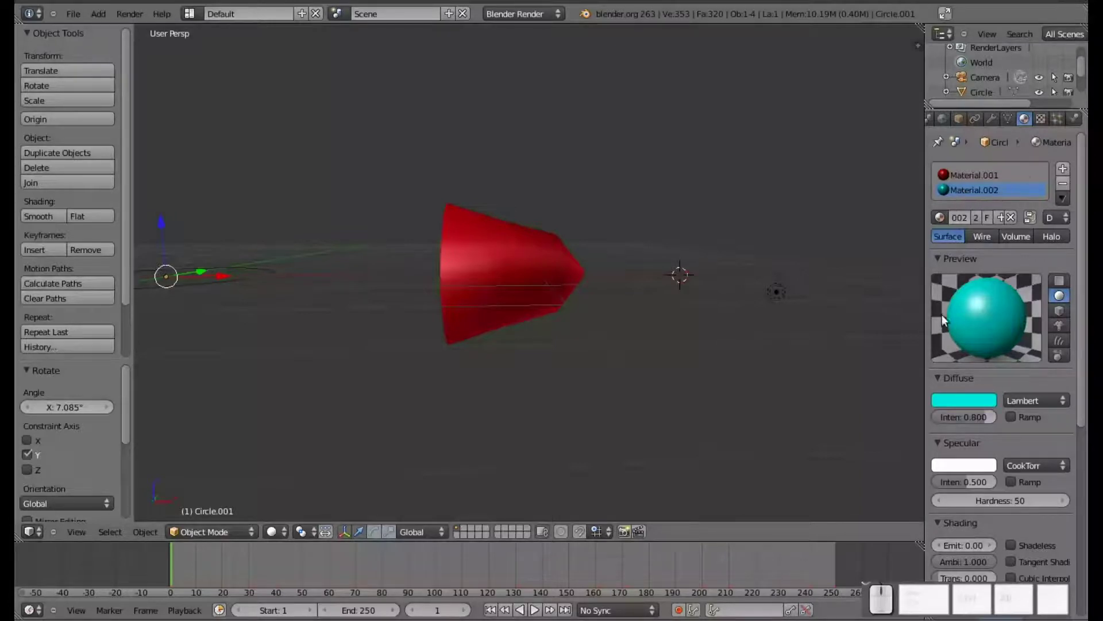
click(1058, 119)
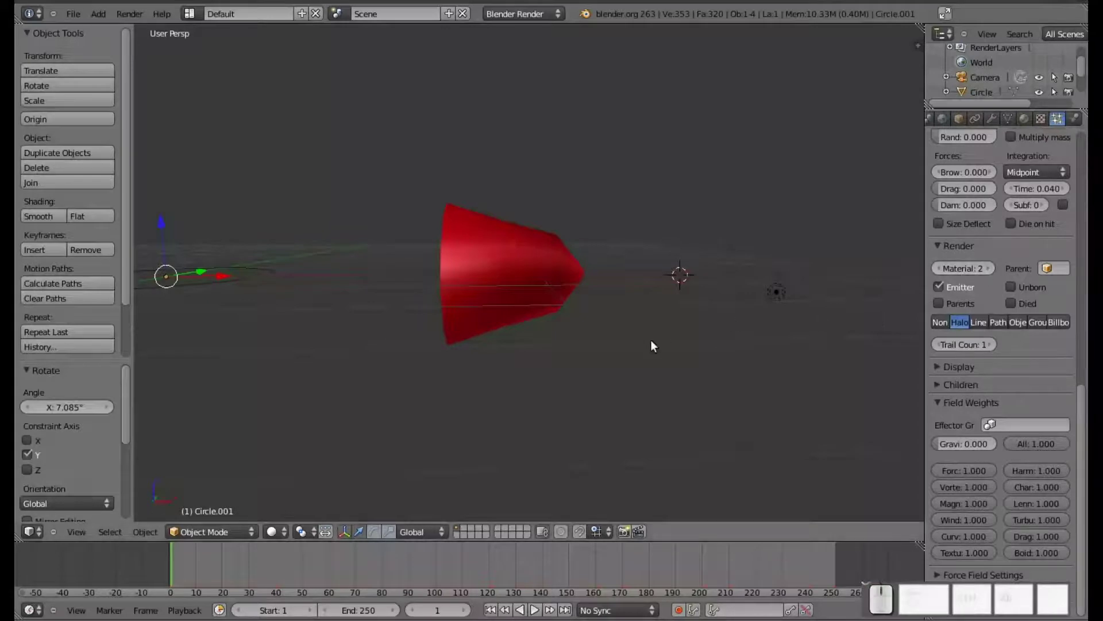
- Play the particle animation from frame 1 and pause it at frame 33
key(alt+a)
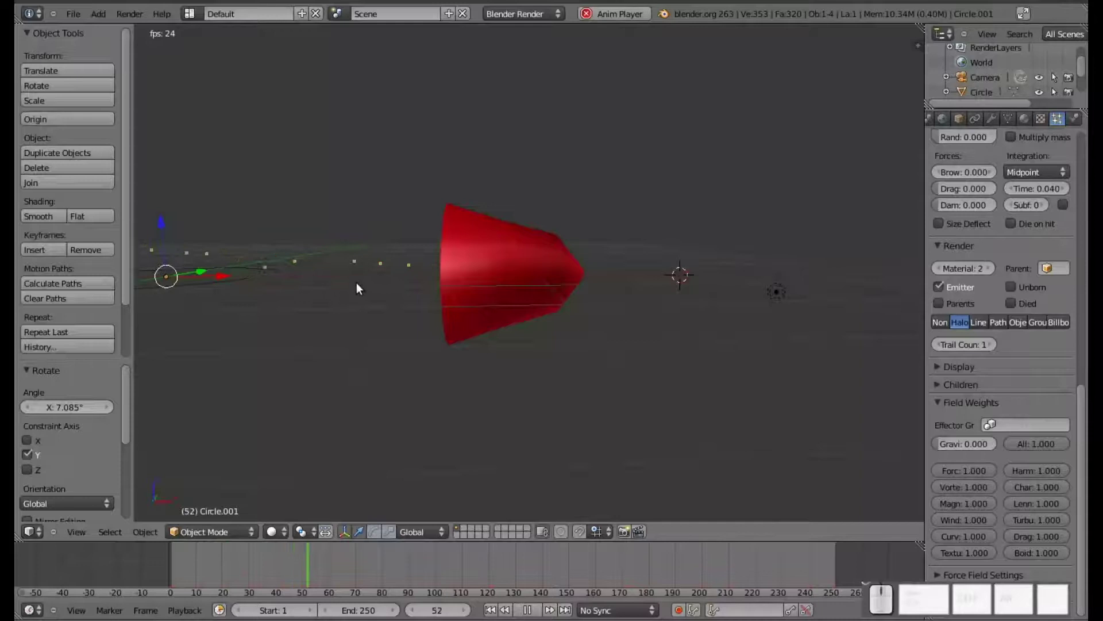
key(Escape)
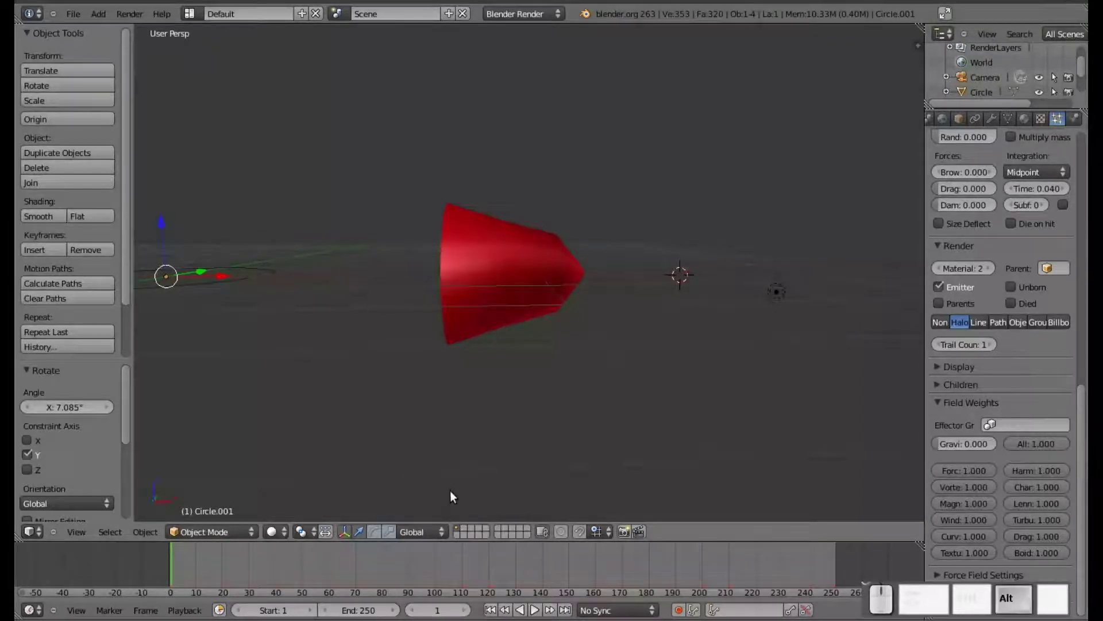
key(alt+a)
click(530, 611)
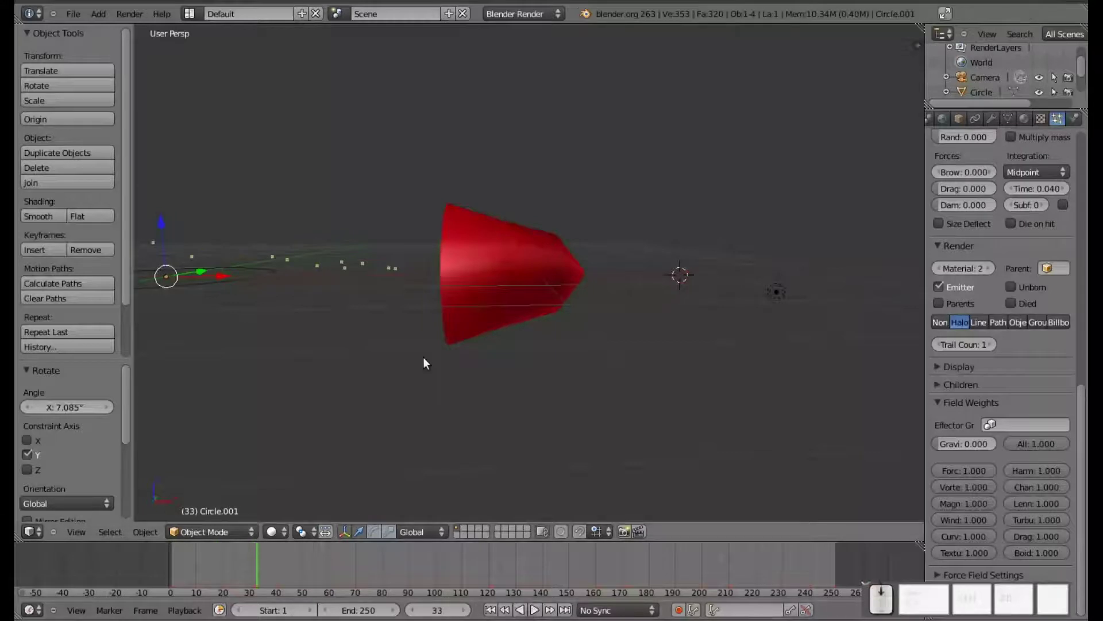
- Align the camera to a low view that frames the red body's open end and the particle stream leaving it
scroll(423, 358, down, 4)
key(KP_0)
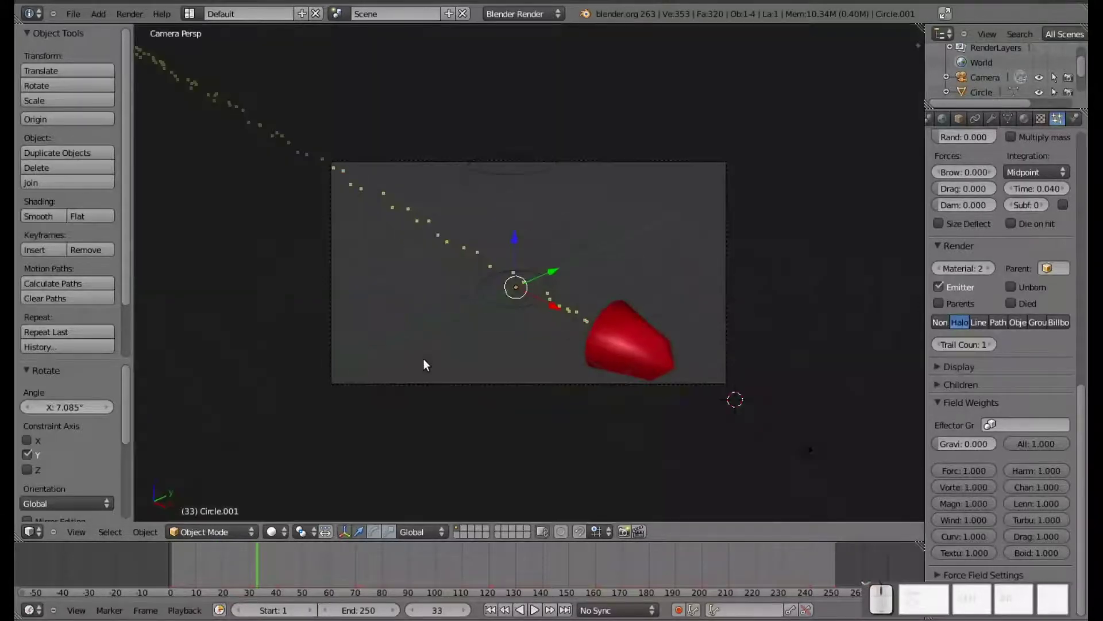
middle_drag(591, 357, 616, 360)
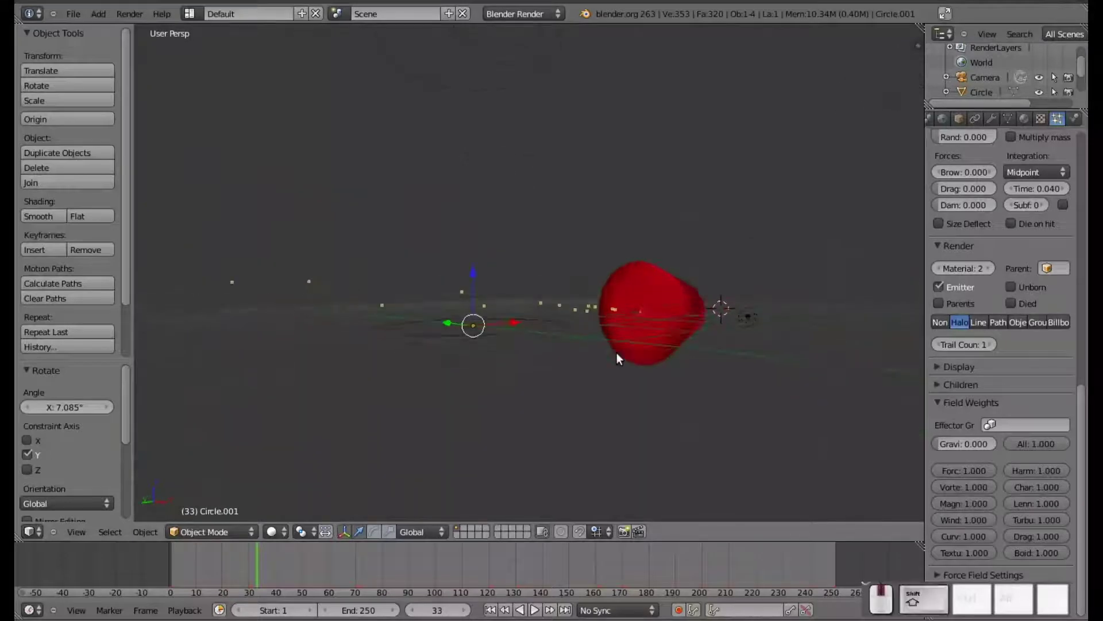
scroll(678, 379, up, 3)
scroll(677, 380, down, 3)
mouse_move(615, 261)
middle_down()
mouse_move(585, 299)
mouse_move(618, 288)
mouse_move(604, 305)
mouse_move(637, 297)
middle_up()
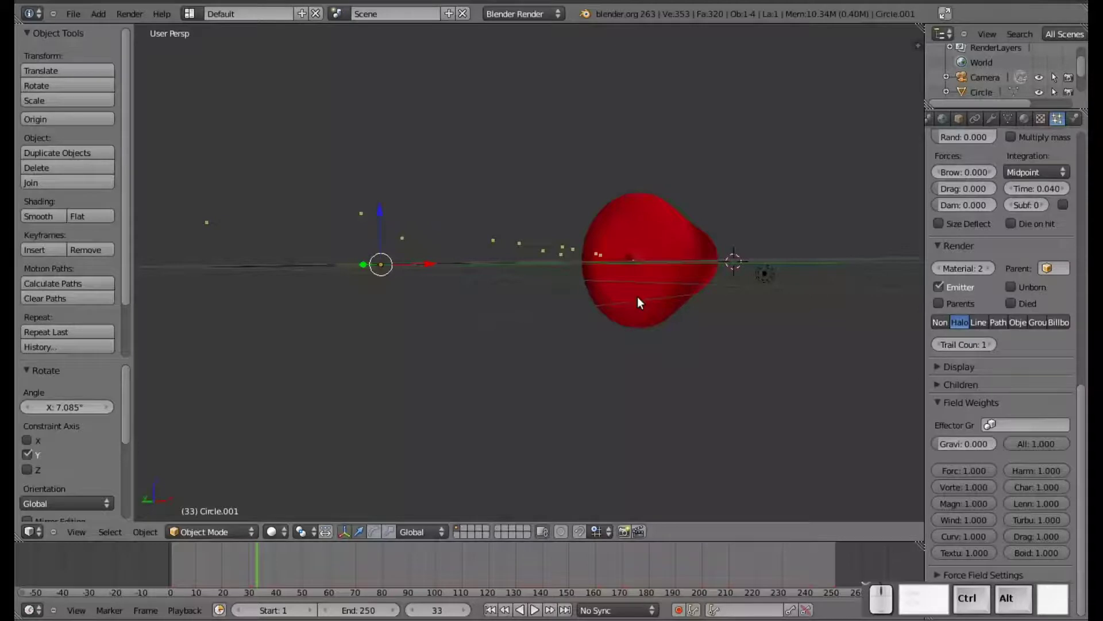
key(ctrl+alt+KP_0)
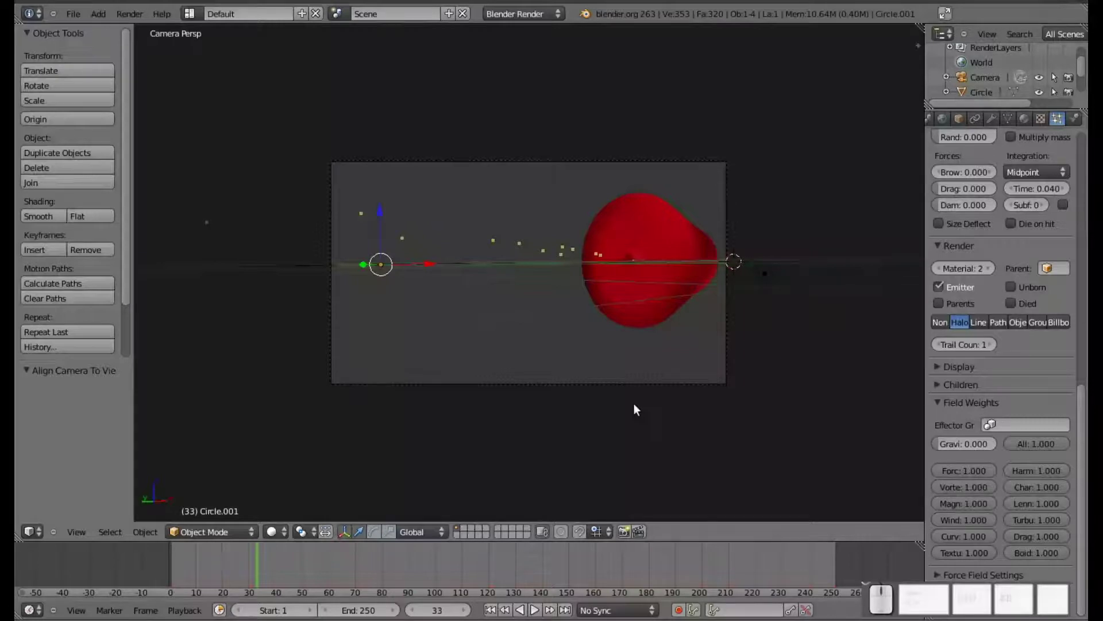
- Render frame 33 through the camera, inspect how the red body and cyan particles look, and return to the 3D view
key(F12)
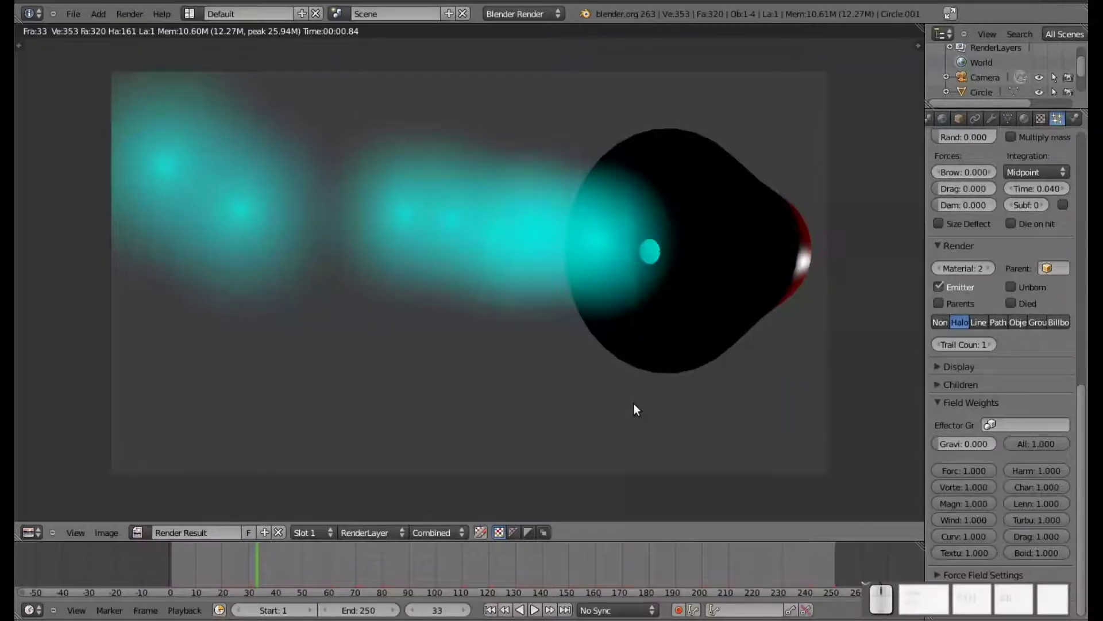
key(Escape)
scroll(672, 278, down, 3)
scroll(663, 294, up, 2)
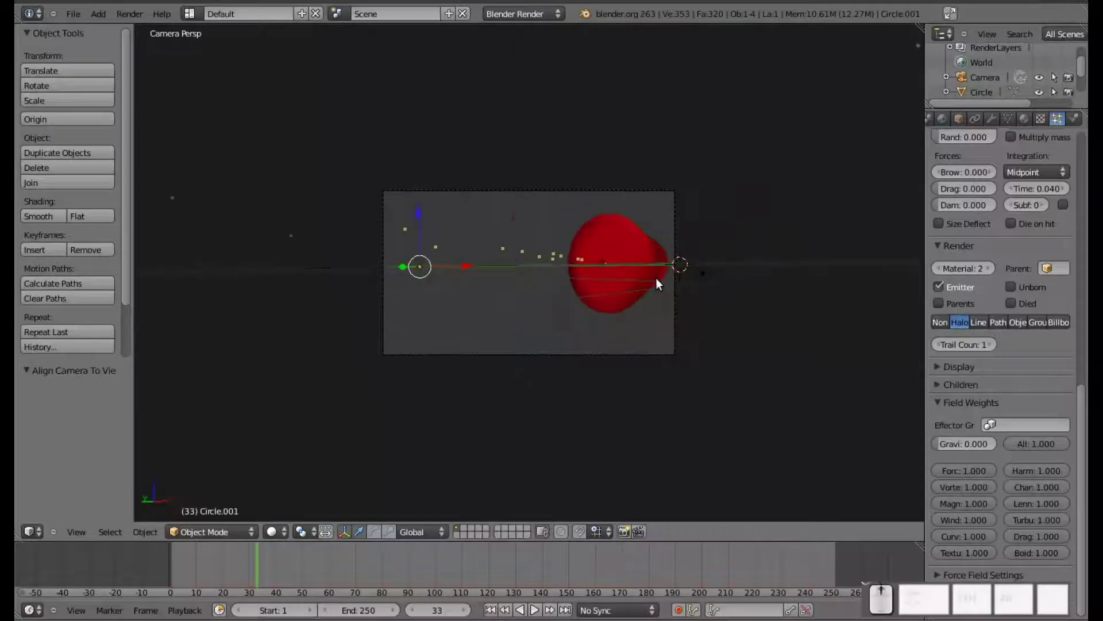
- Add an area lamp and move it about -8.92 along X and 2.49 along Z, above the particle stream beyond the body's open end
middle_click(656, 277)
middle_drag(581, 318, 404, 367)
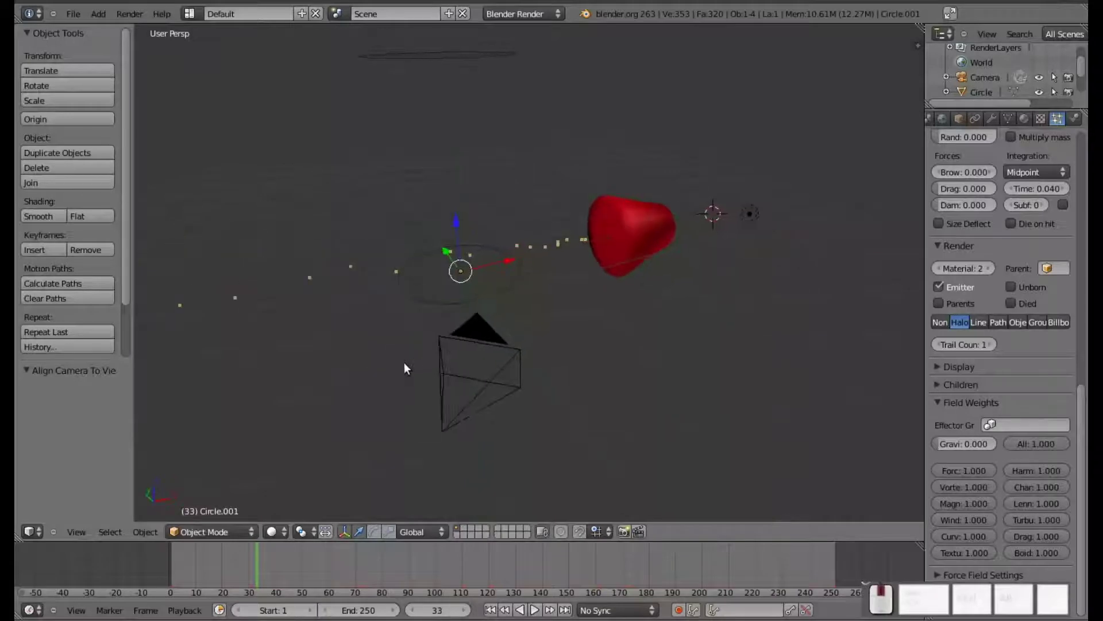
key(shift+a)
mouse_move(243, 401)
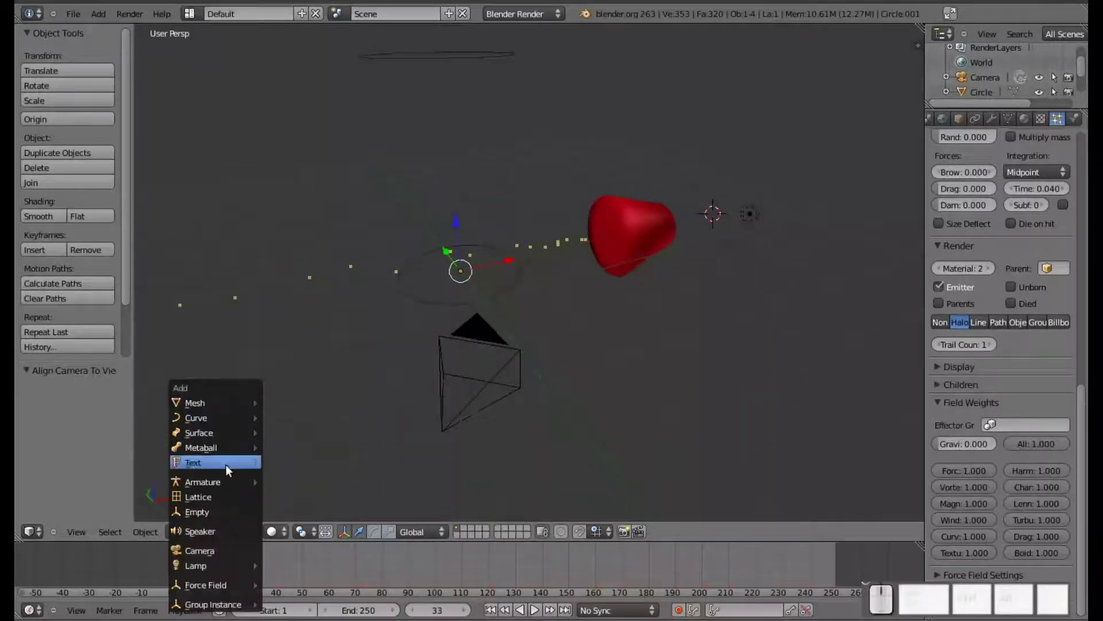
mouse_move(217, 566)
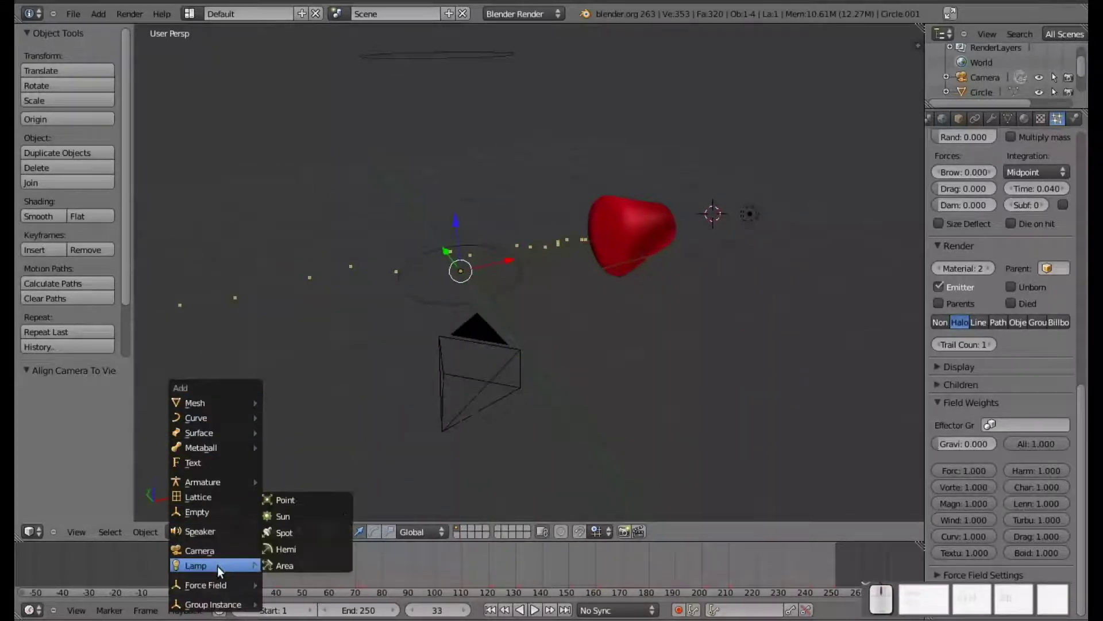
click(286, 565)
key(g)
key(x)
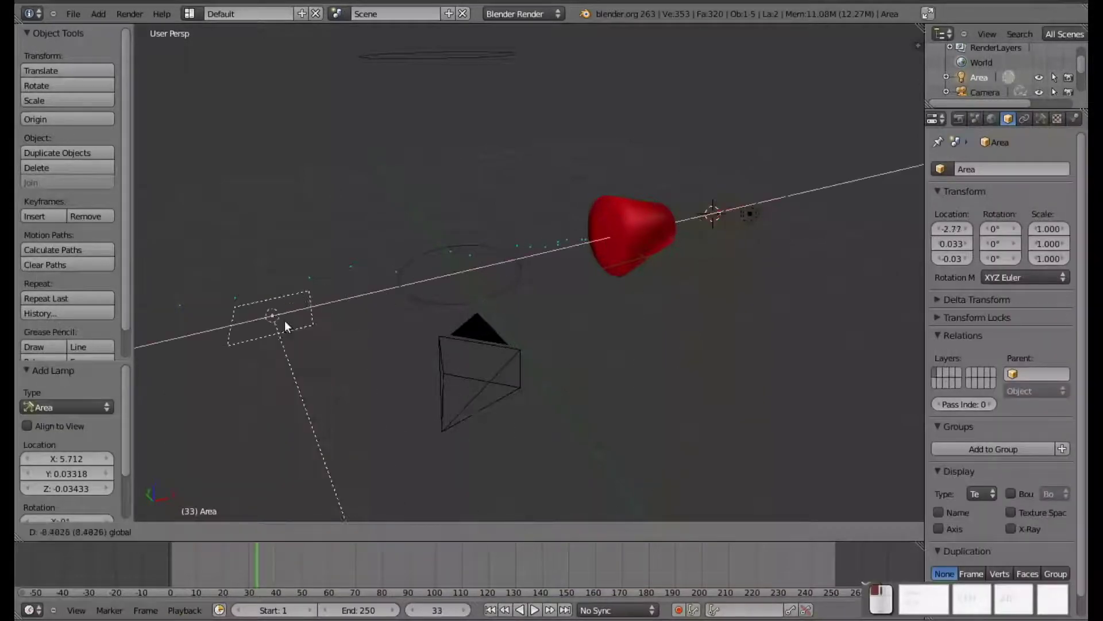
click(259, 322)
drag(228, 288, 200, 140)
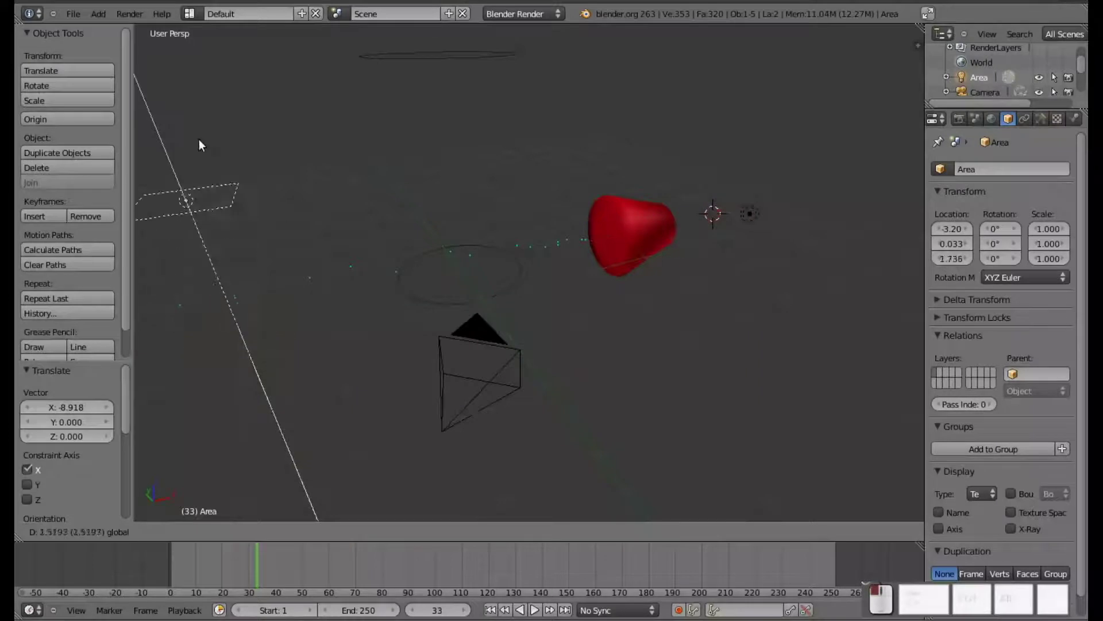
- Rotate the area lamp about -68° around the global Y axis so it aims at the red body
scroll(220, 212, down, 2)
middle_drag(390, 257, 392, 227)
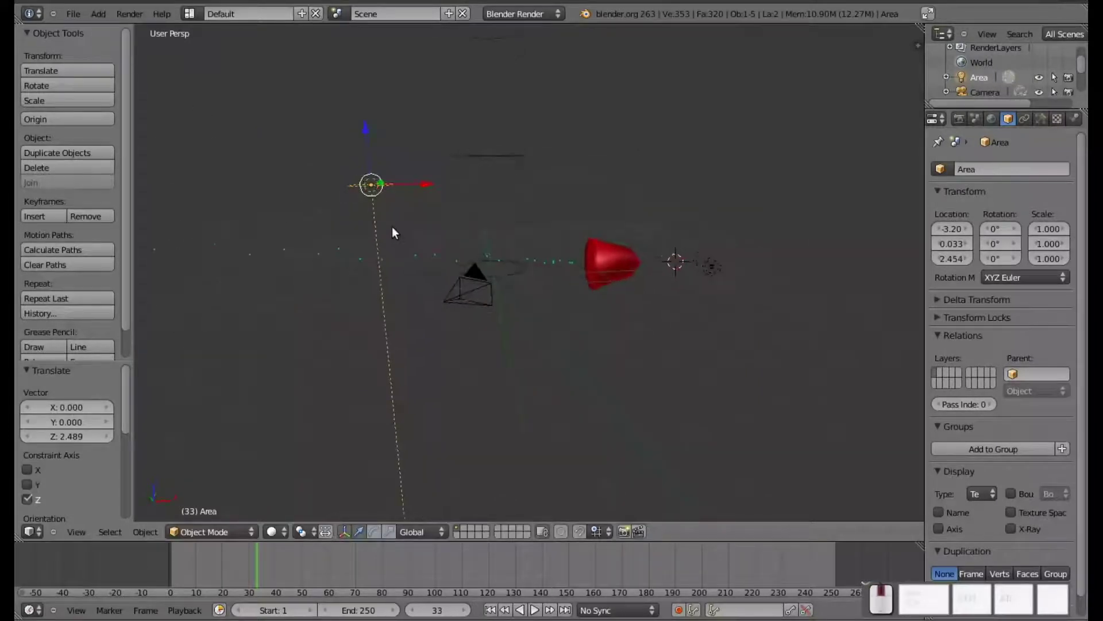
key(r)
key(y)
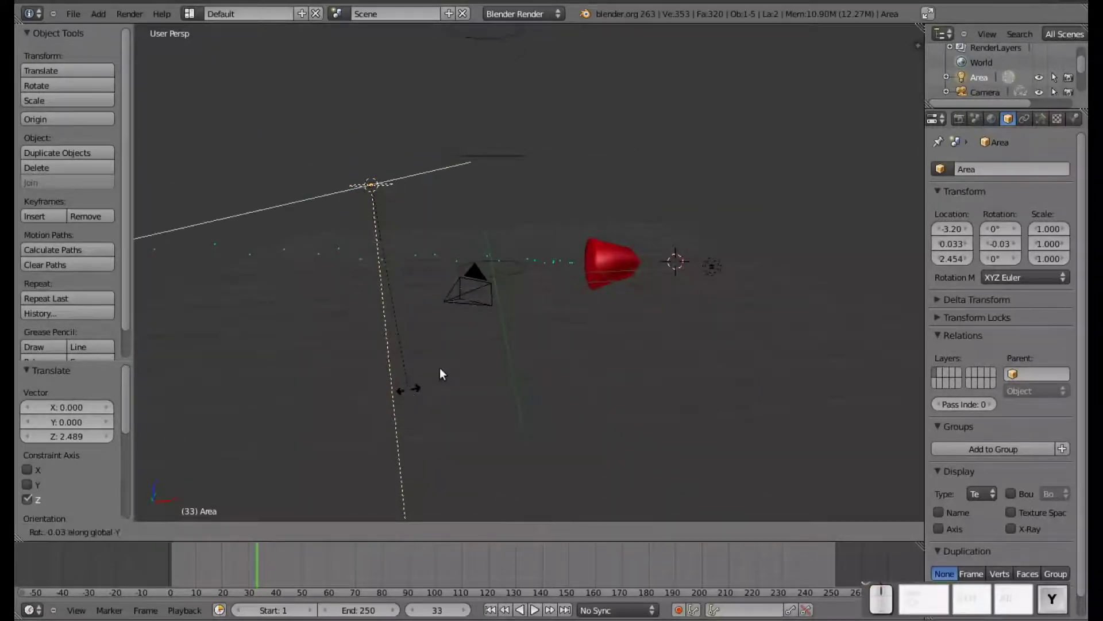
click(546, 222)
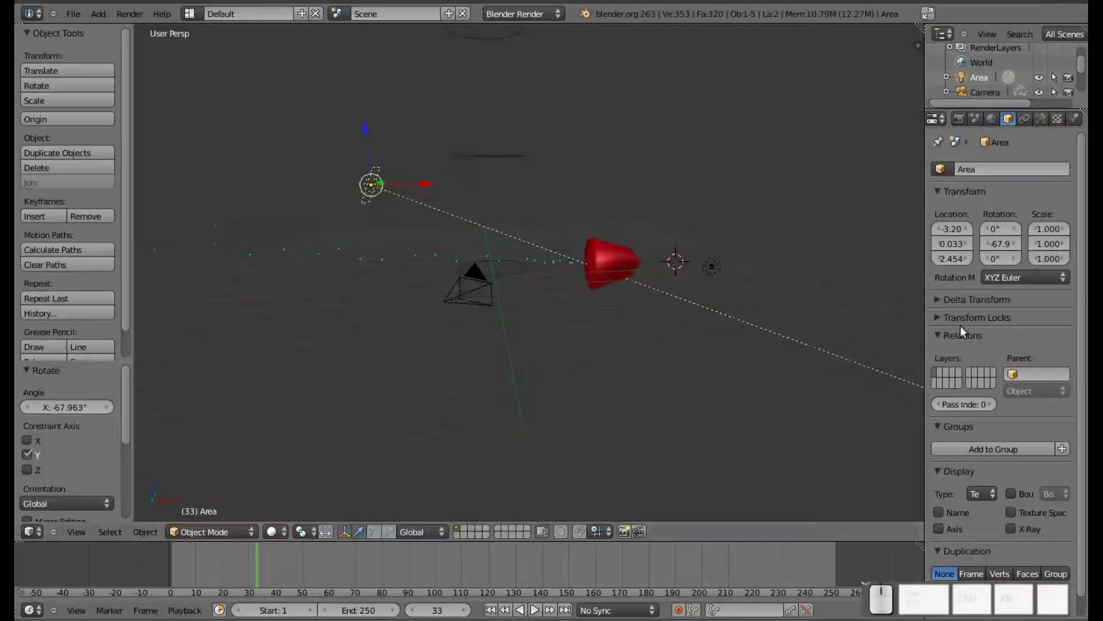
- Set the area lamp's distance to 5 and test-render the frame to check the body's lighting
click(1041, 118)
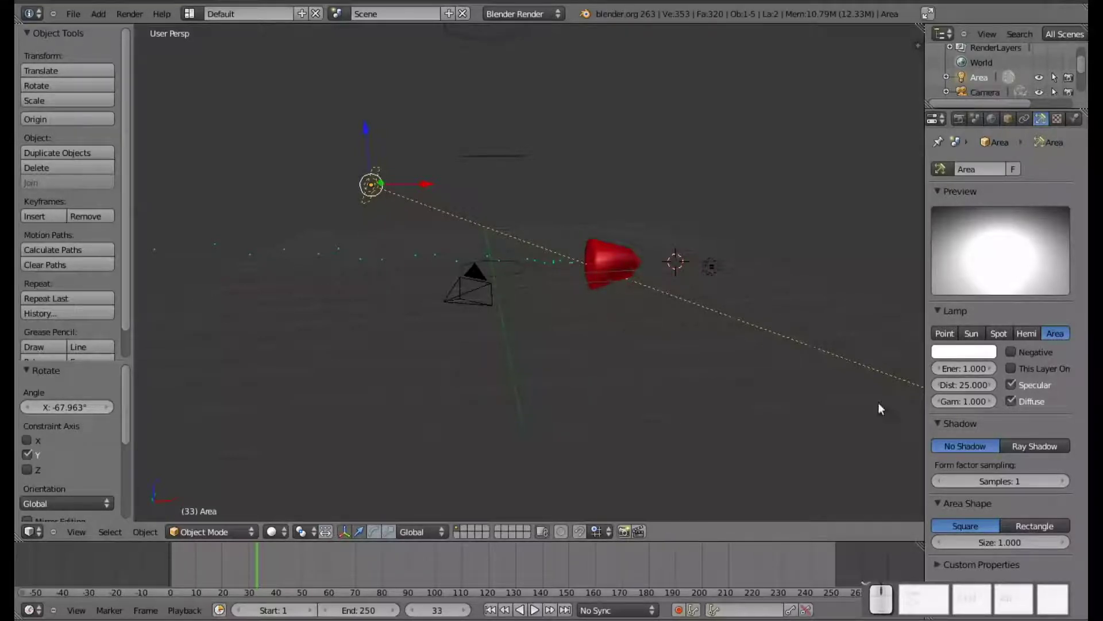
scroll(400, 220, down, 4)
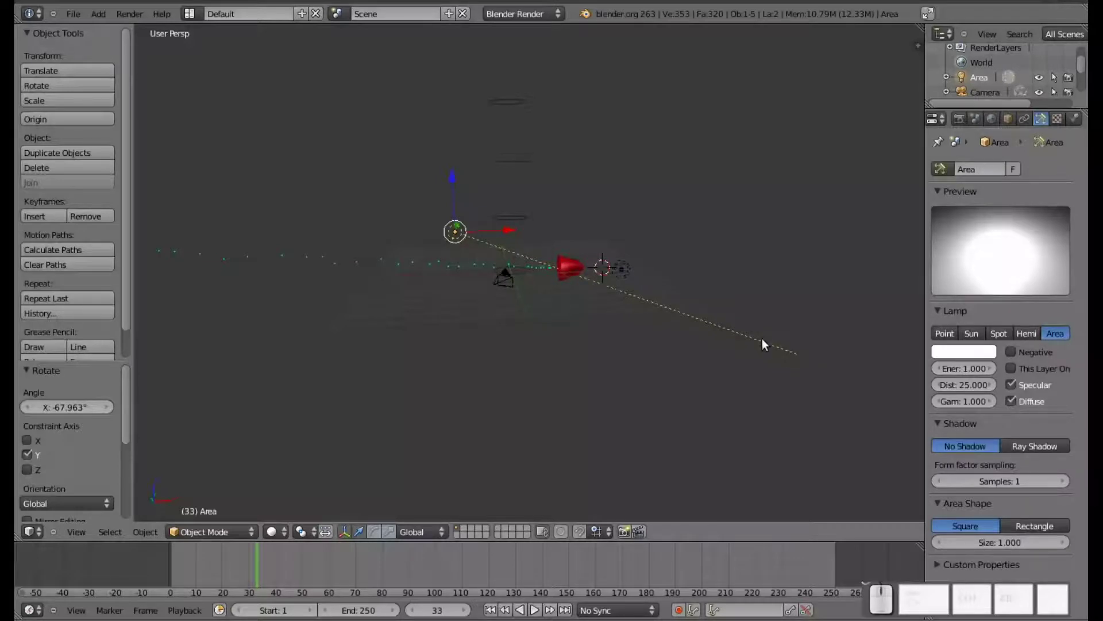
click(960, 385)
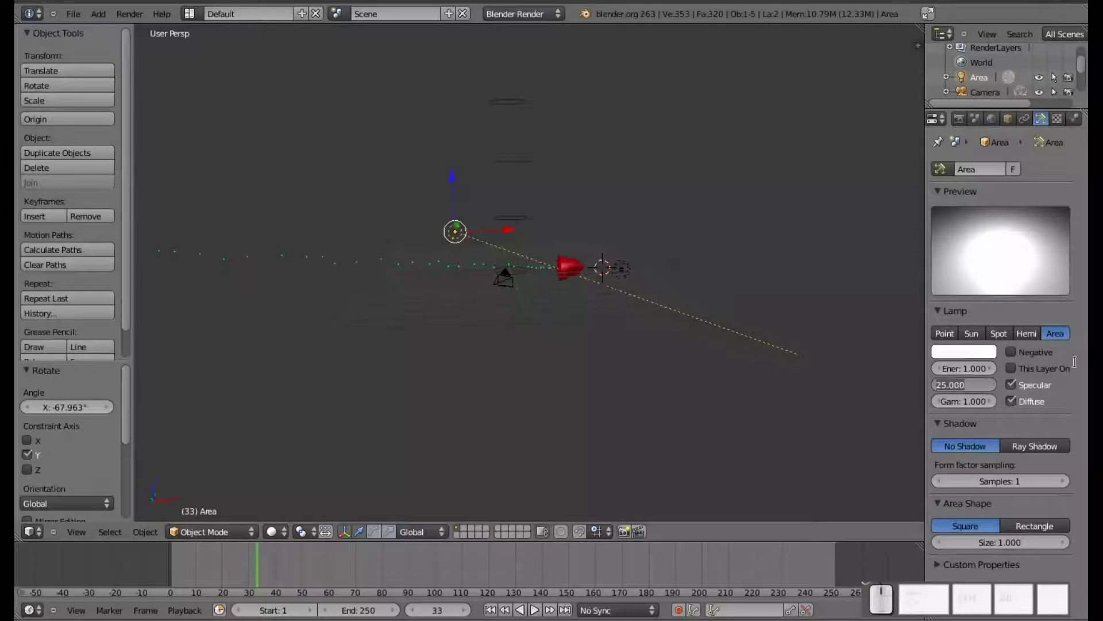
text(10)
key(Return)
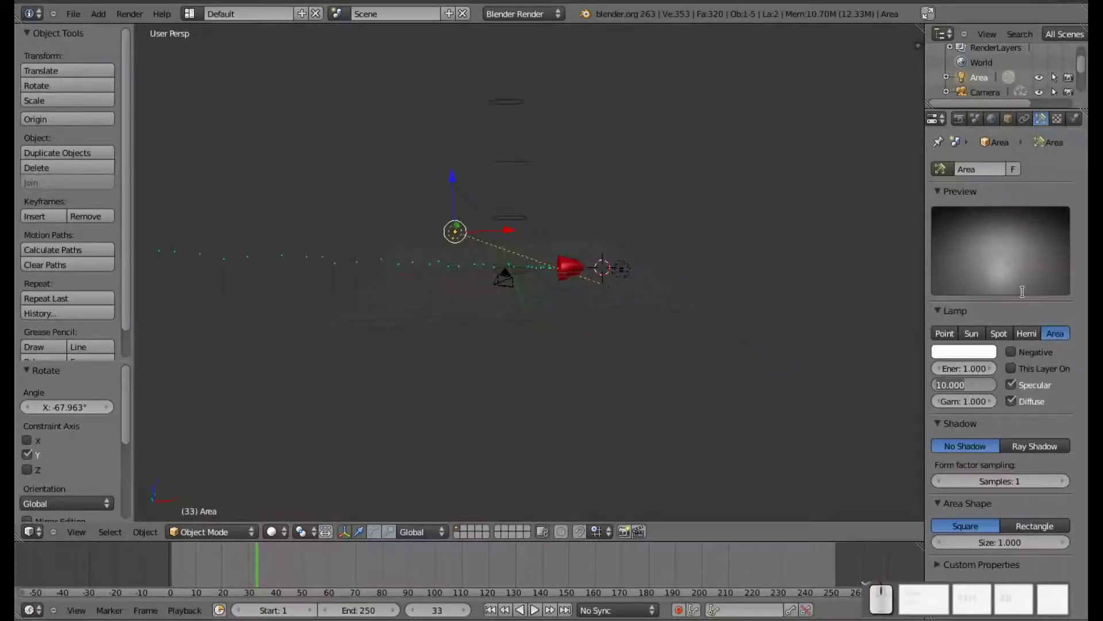
text(5)
key(Return)
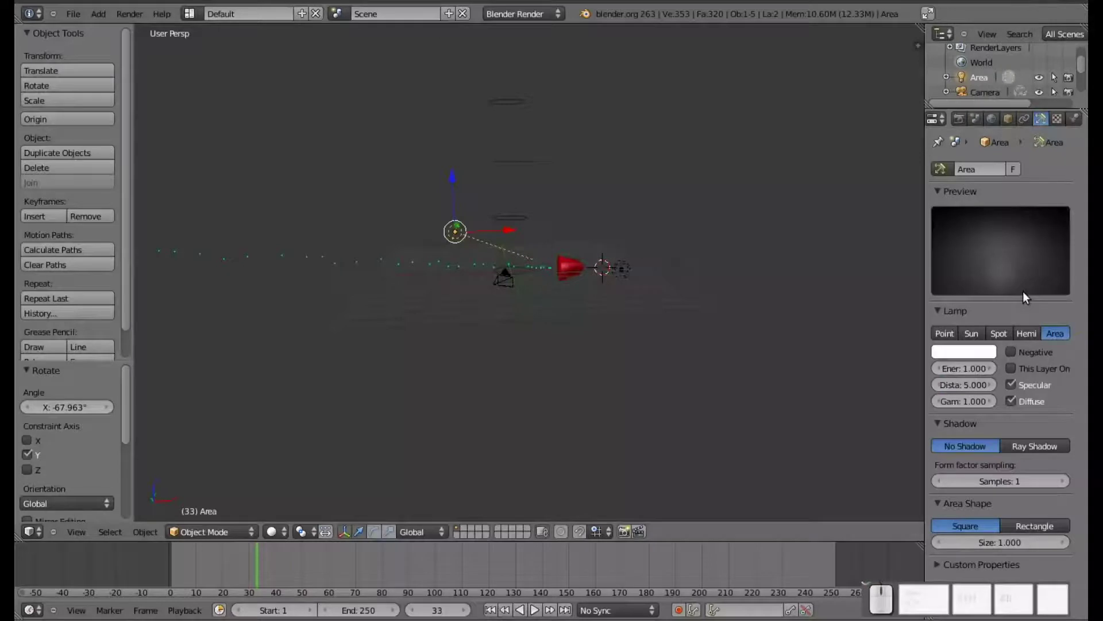
key(F12)
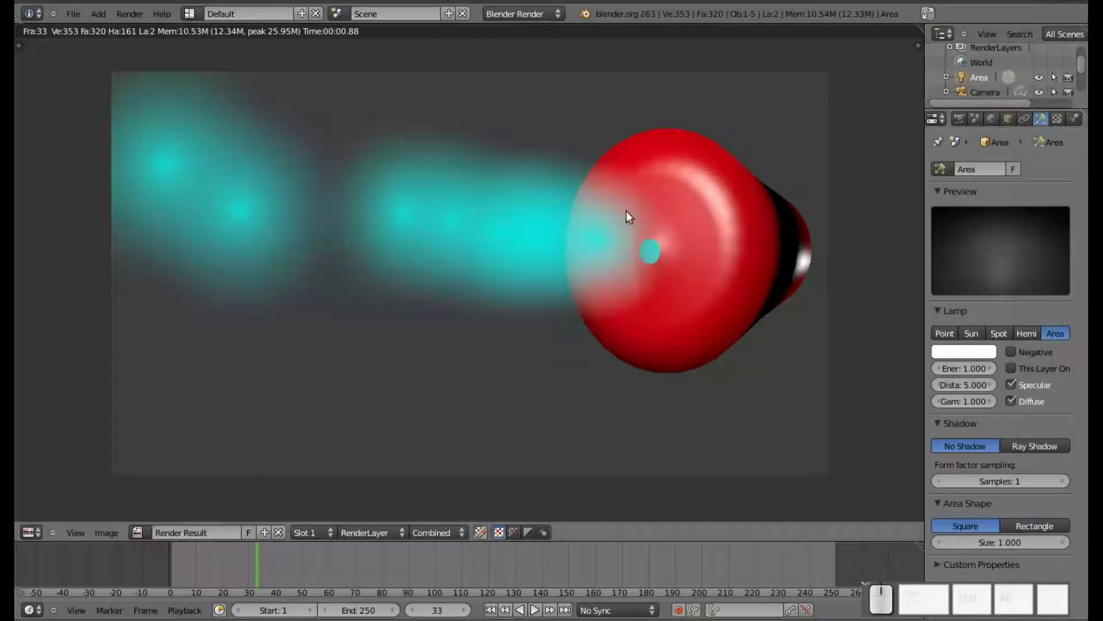
key(Escape)
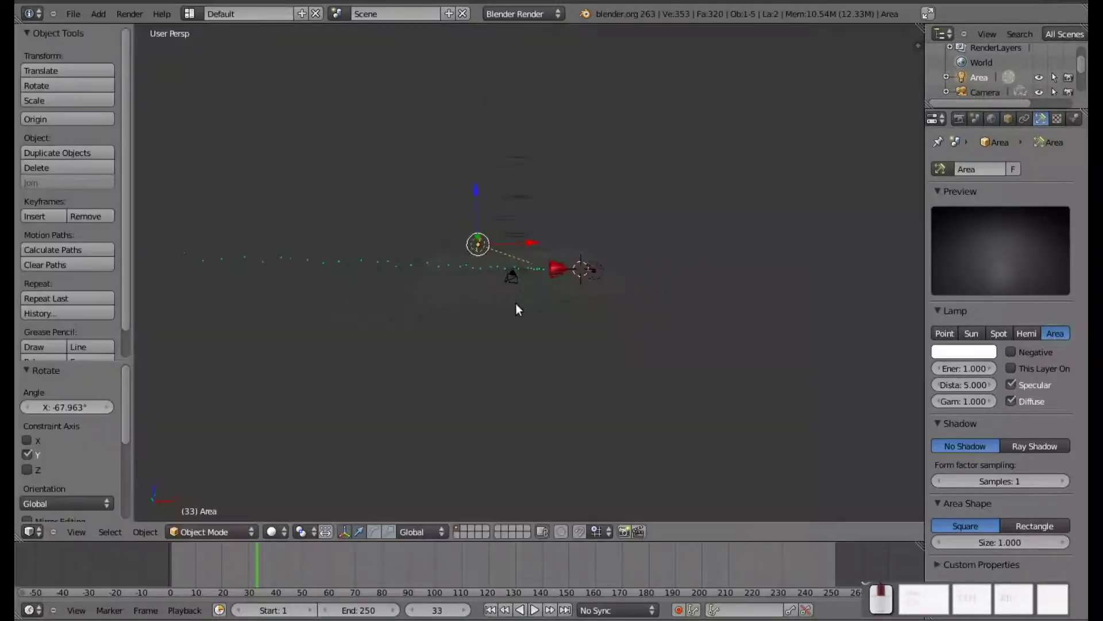
- Duplicate the area lamp, place the copy off to the camera's side of the body, and turn it around Z to face the body
mouse_move(519, 361)
middle_down()
mouse_move(604, 422)
mouse_move(520, 370)
middle_up()
key(shift+d)
key(Return)
drag(496, 301, 650, 308)
key(r)
key(z)
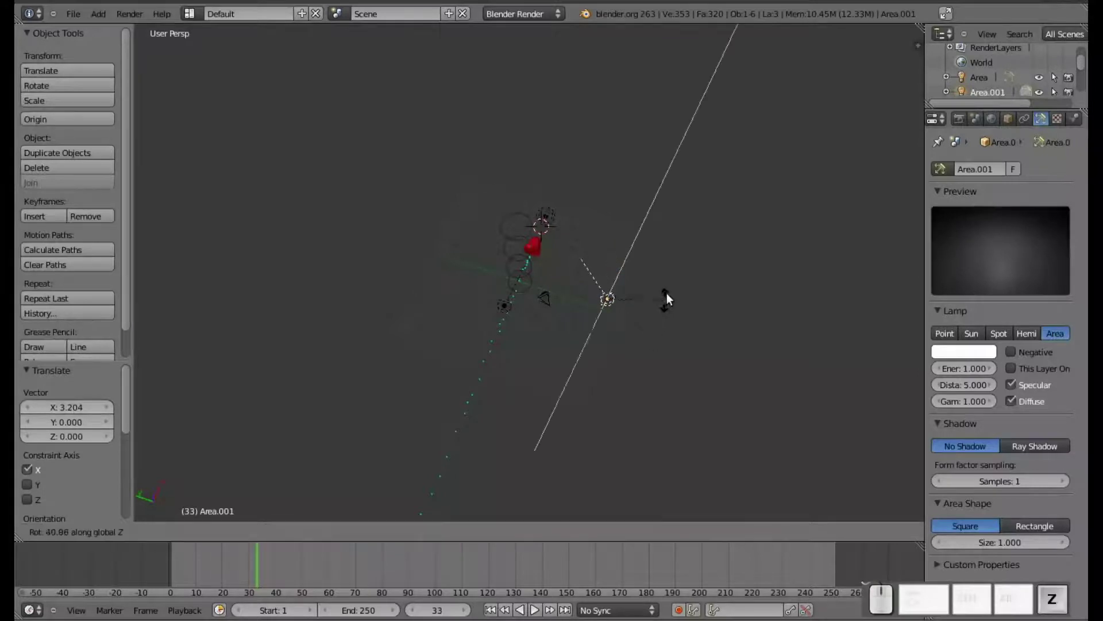
click(672, 275)
drag(588, 294, 570, 292)
- Tint the duplicated area lamp's light pale blue and test-render the frame
click(949, 350)
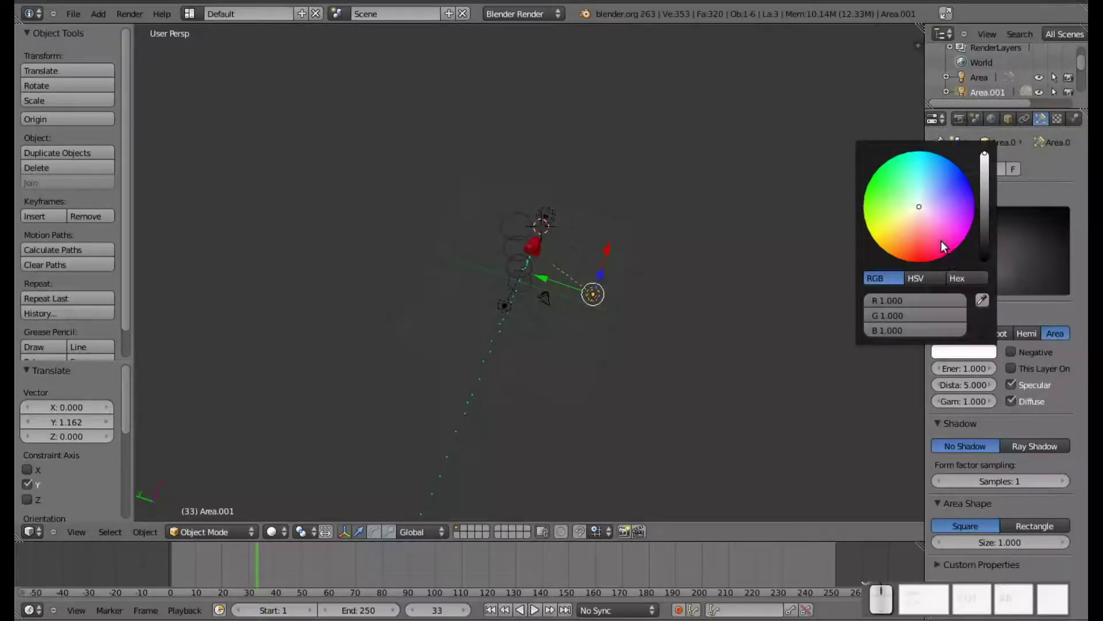
click(933, 195)
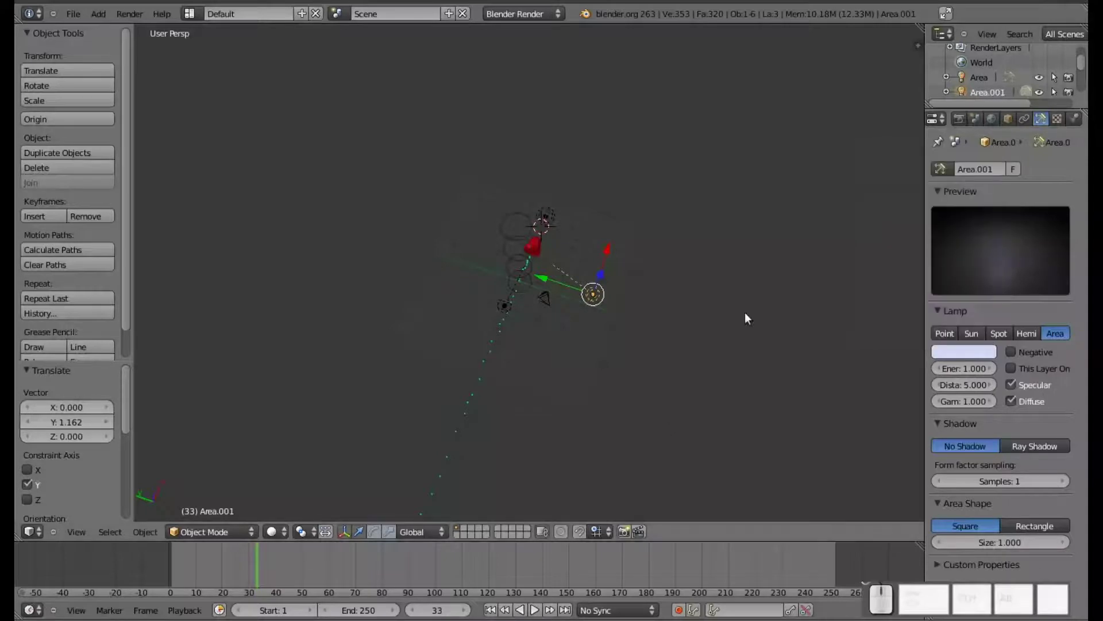
key(F12)
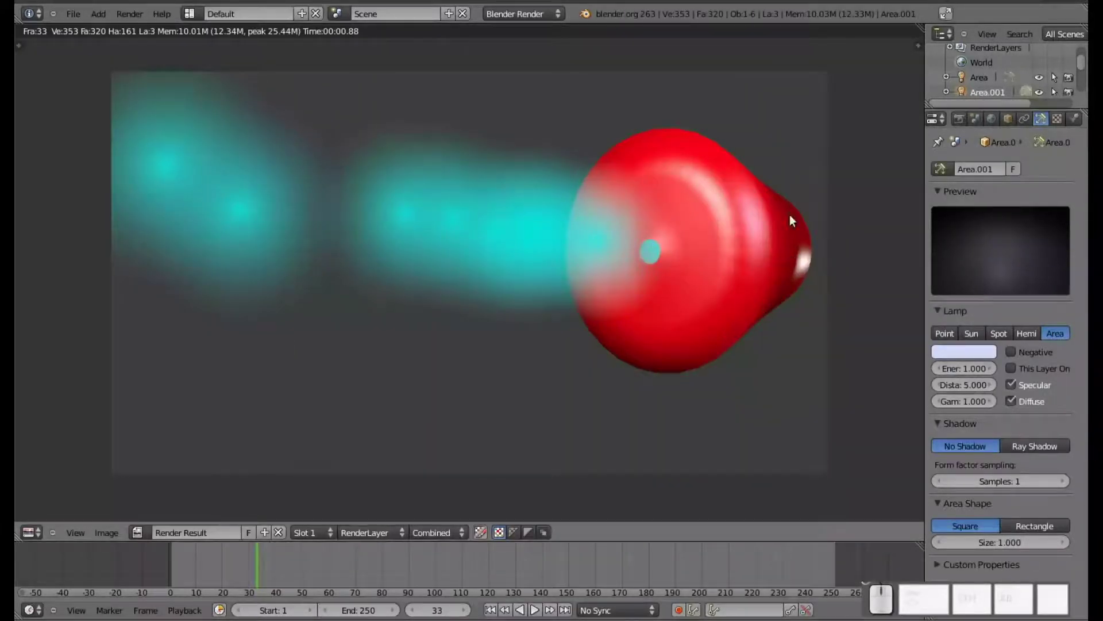
key(Escape)
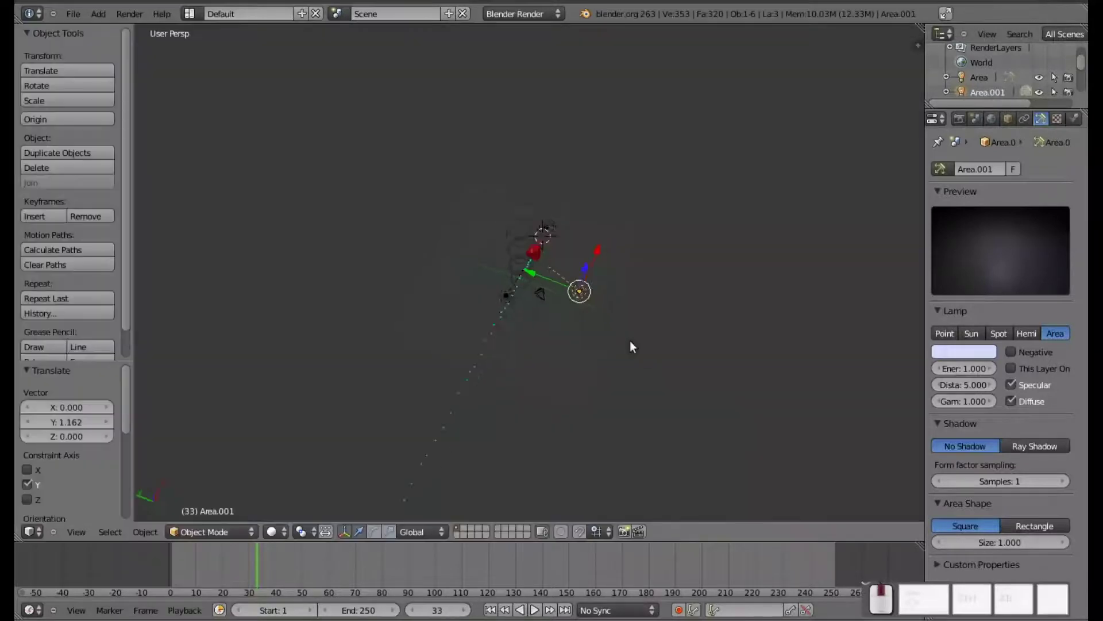
- Add a monkey mesh and move it about -8.56 along X into the particle stream's path
scroll(541, 295, up, 10)
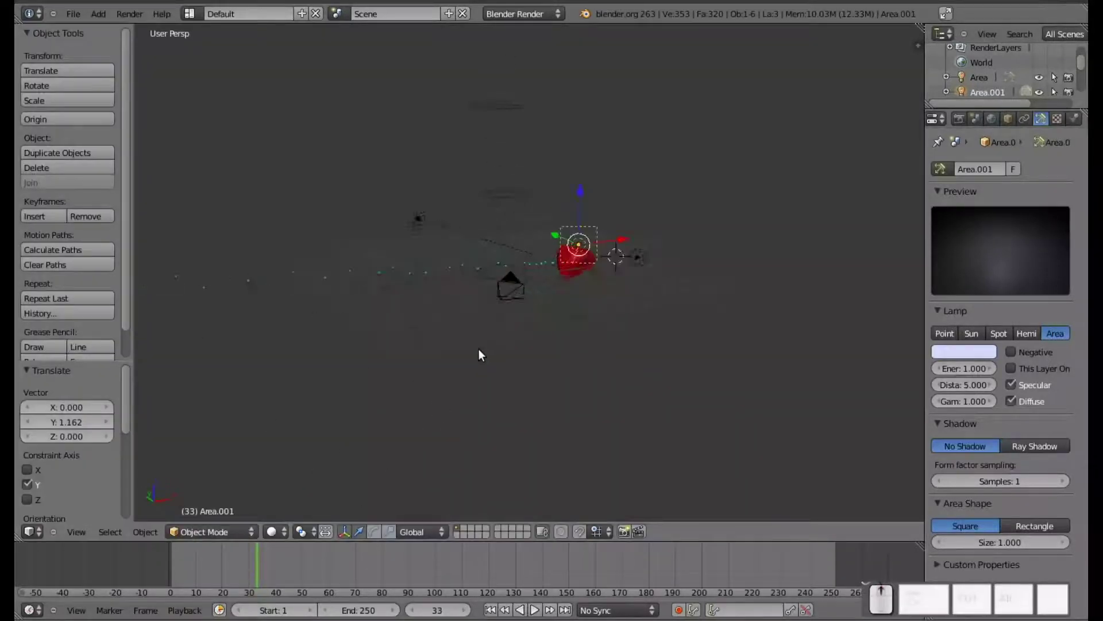
shift+middle_drag(460, 331, 640, 322)
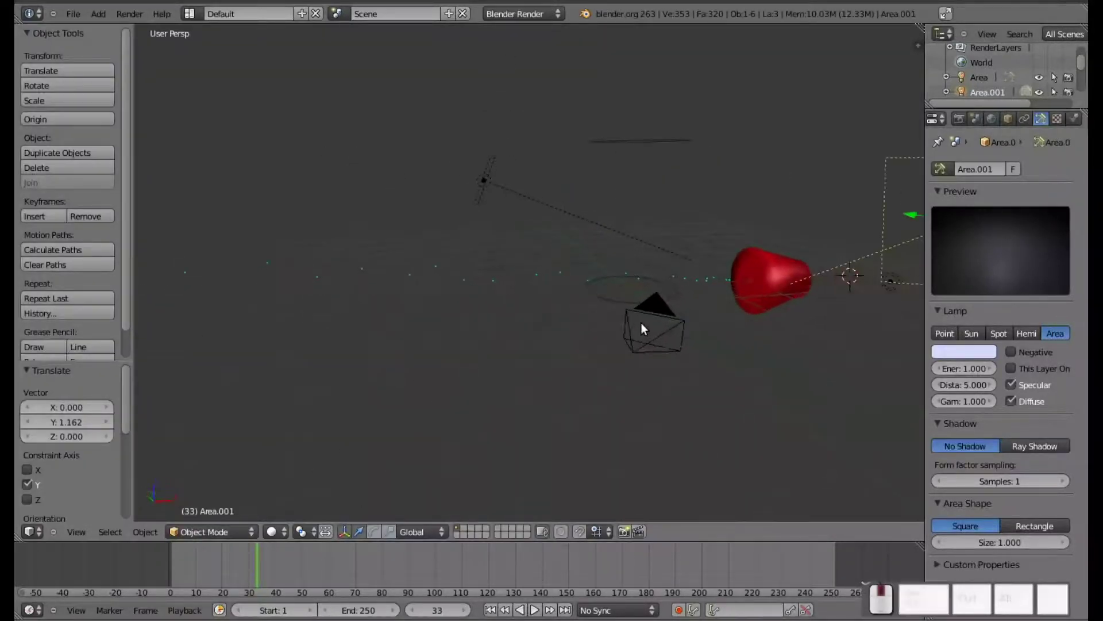
middle_drag(571, 314, 667, 407)
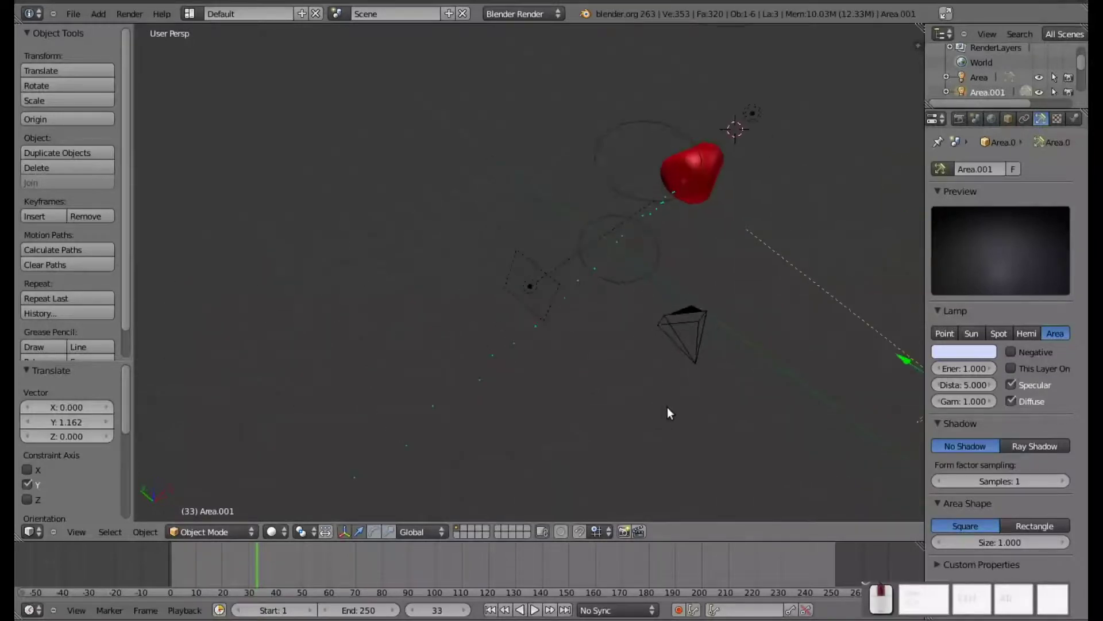
key(shift+a)
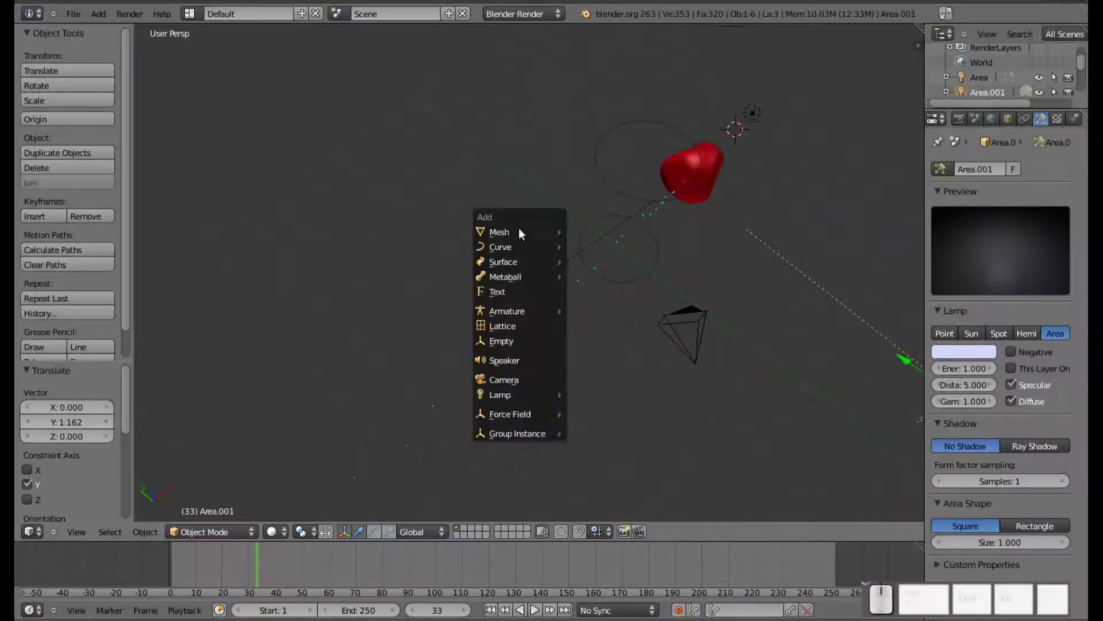
mouse_move(515, 232)
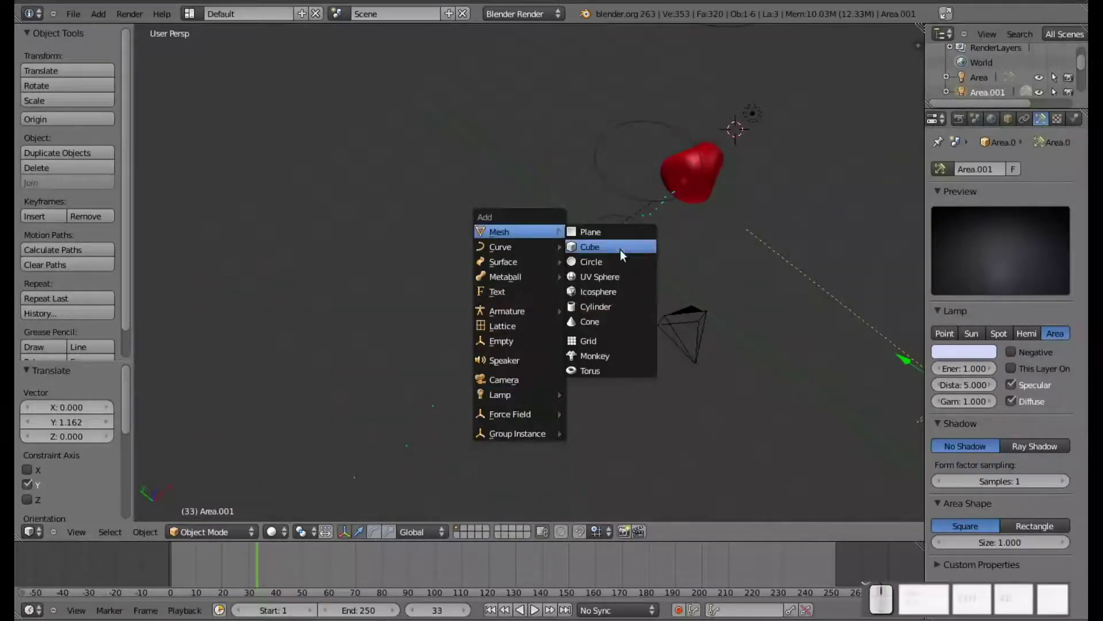
click(602, 355)
key(g)
key(x)
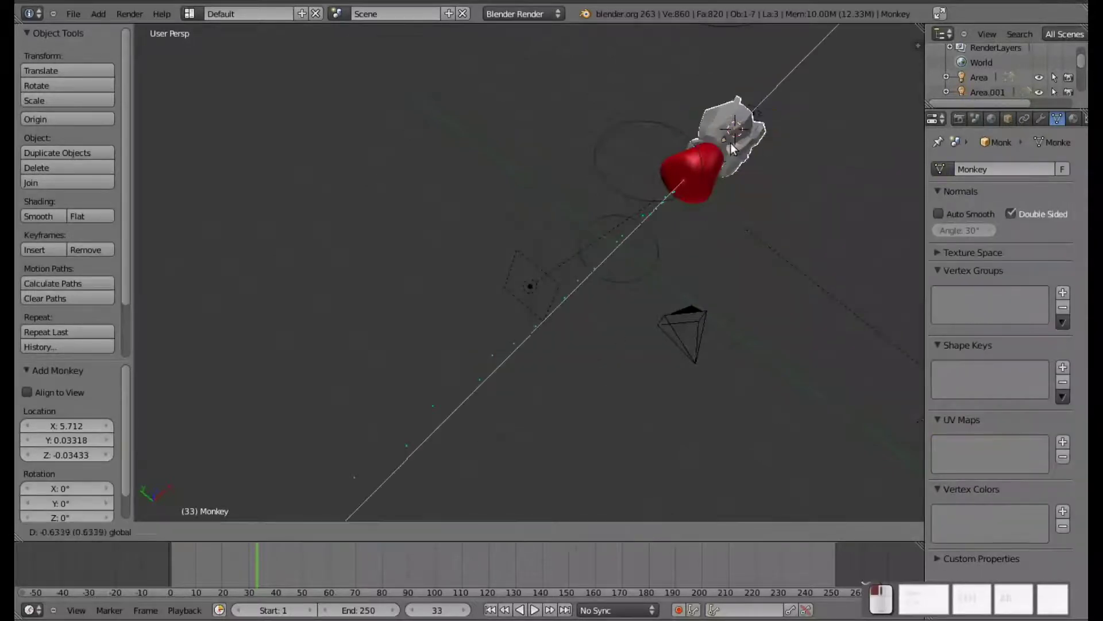
click(599, 300)
- Raise the monkey about 0.36 along Z and rotate it 90° around Z to face the red body
middle_drag(659, 384, 575, 275)
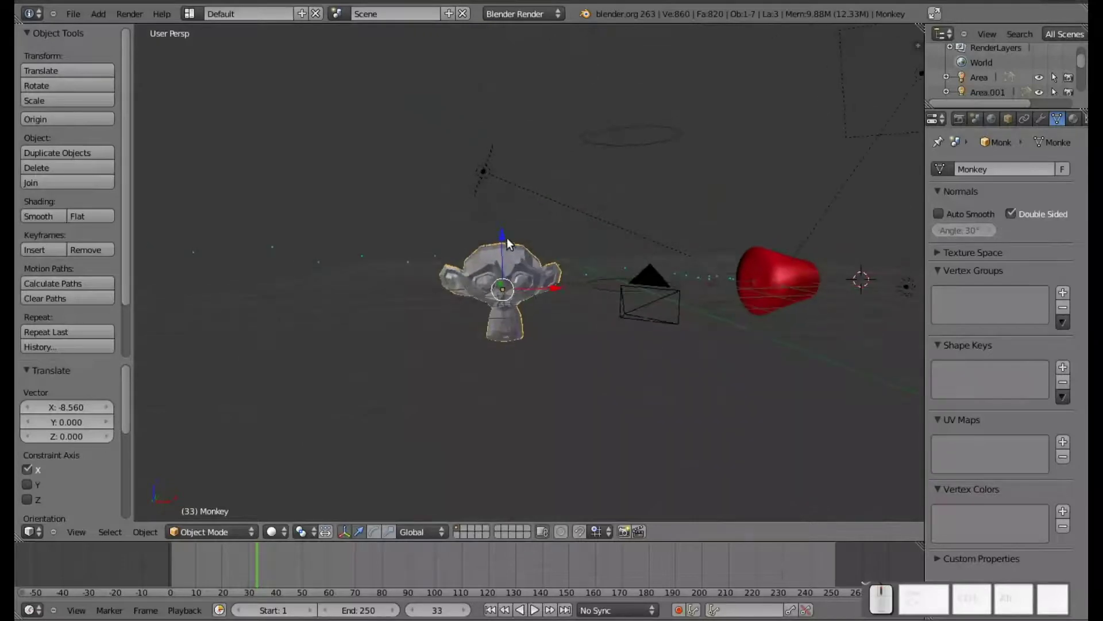
drag(502, 235, 503, 219)
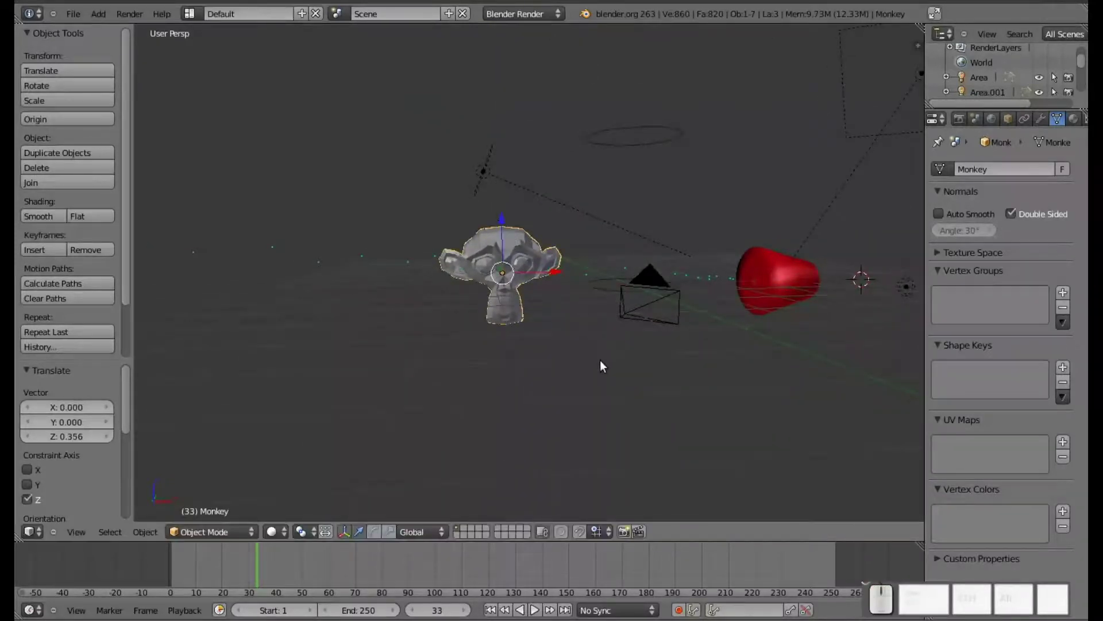
key(r)
key(z)
key(9)
key(0)
key(KP_Enter)
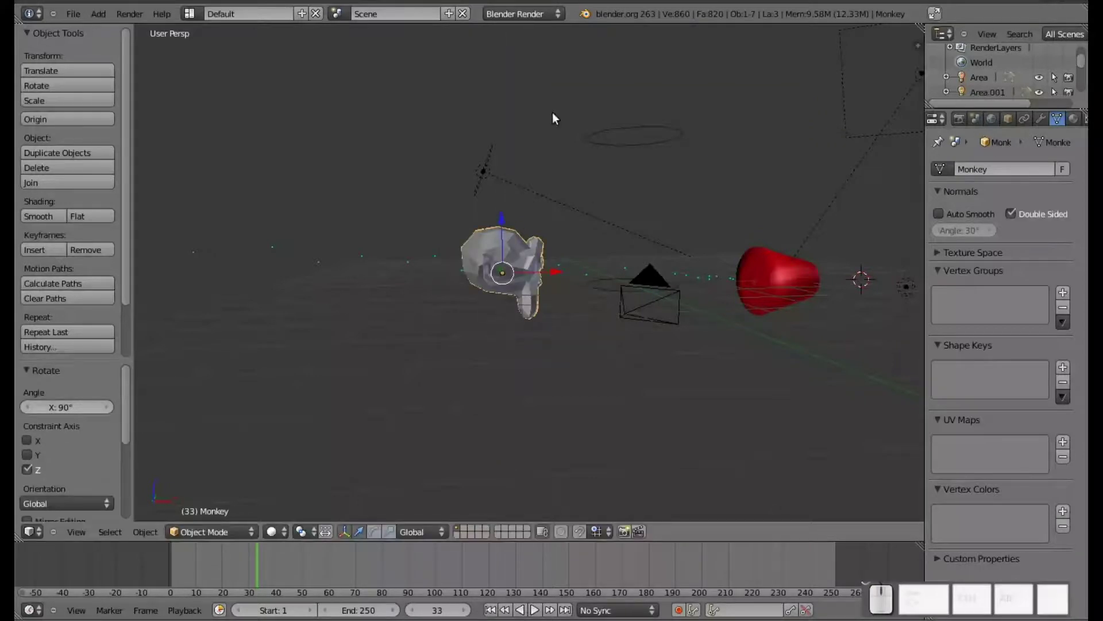
- Play the animation from frame 1 to watch how the particles meet the monkey, and end playback back at frame 1
middle_drag(598, 303, 529, 345)
click(491, 610)
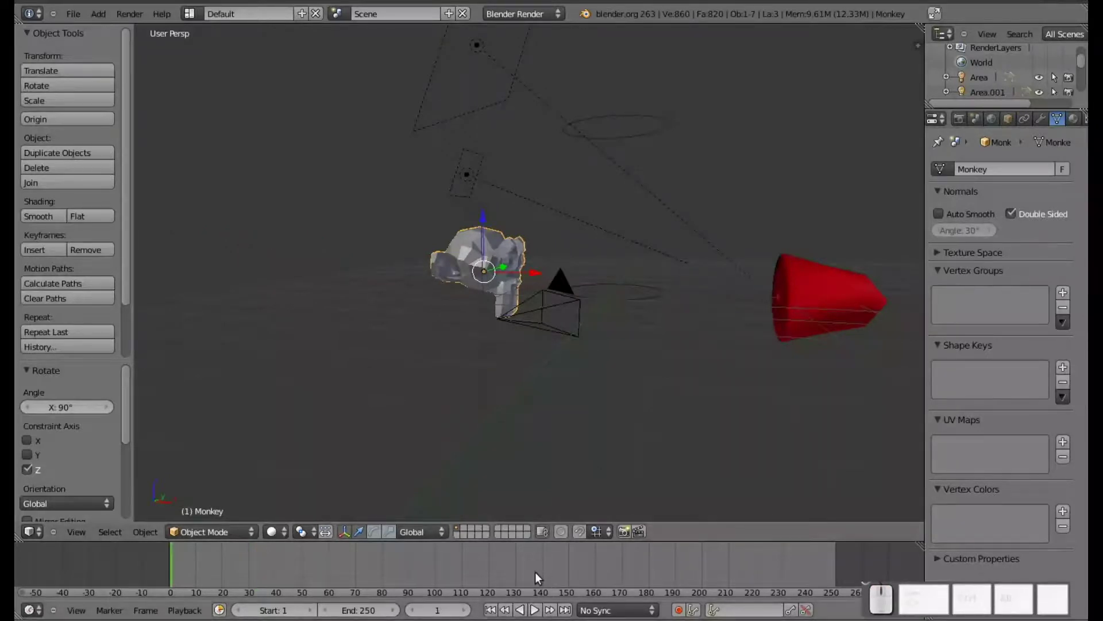
key(alt+a)
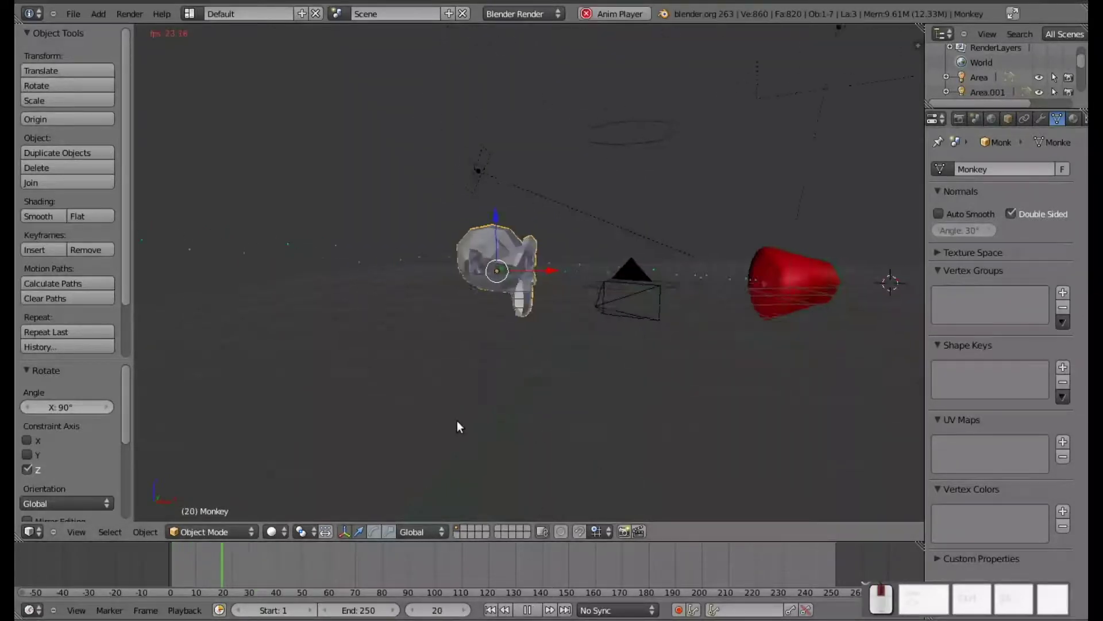
middle_drag(556, 409, 379, 439)
key(Escape)
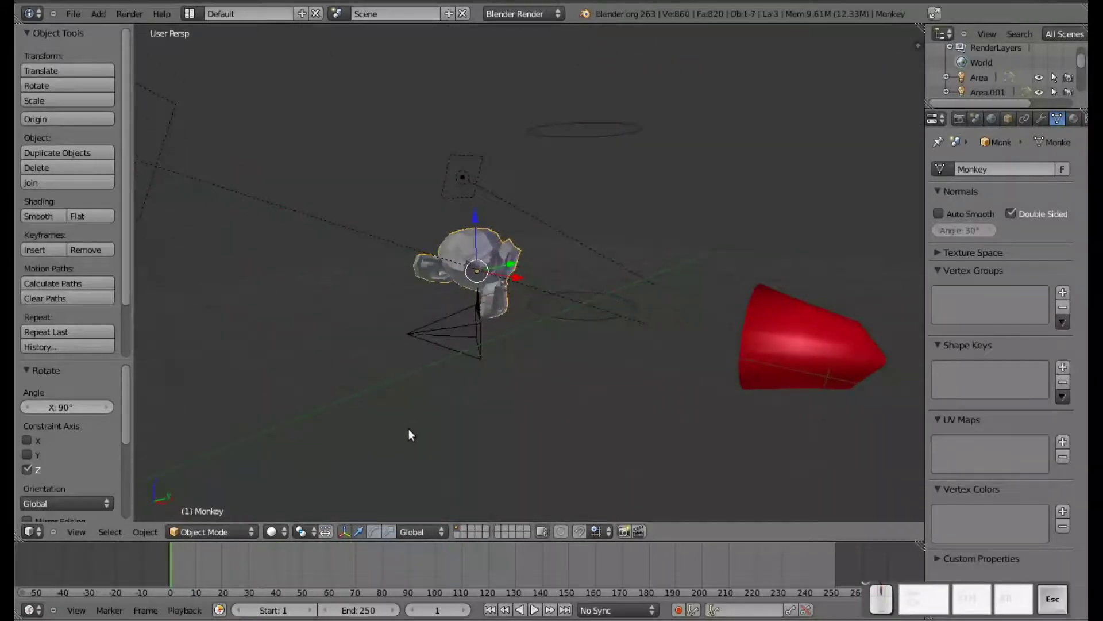
scroll(427, 422, up, 2)
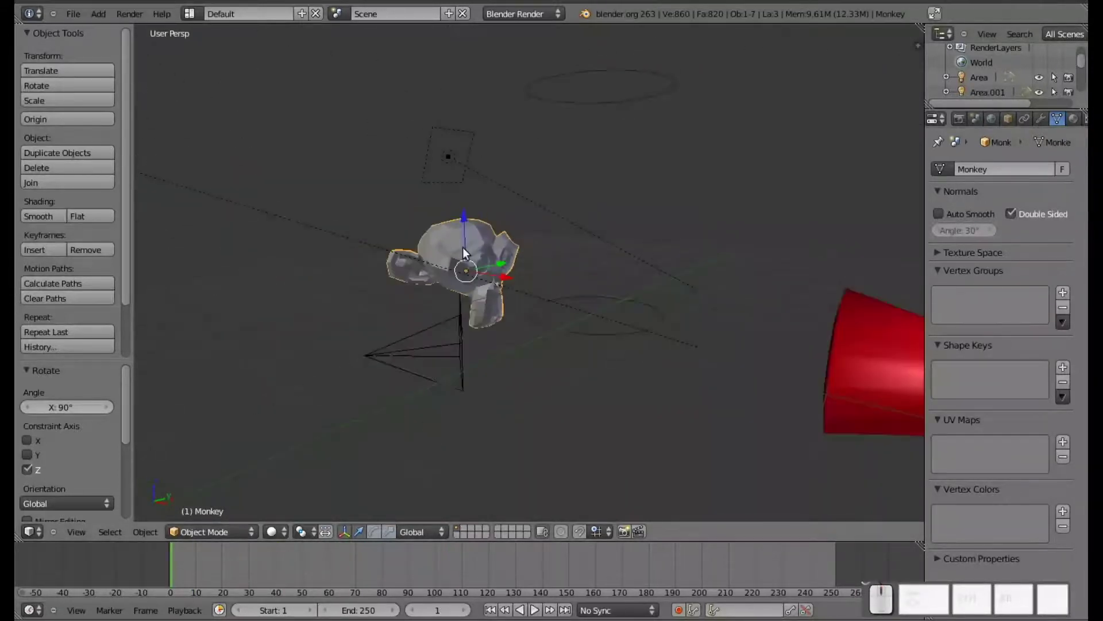
- Enable Collision physics on the monkey
scroll(1079, 123, down, 3)
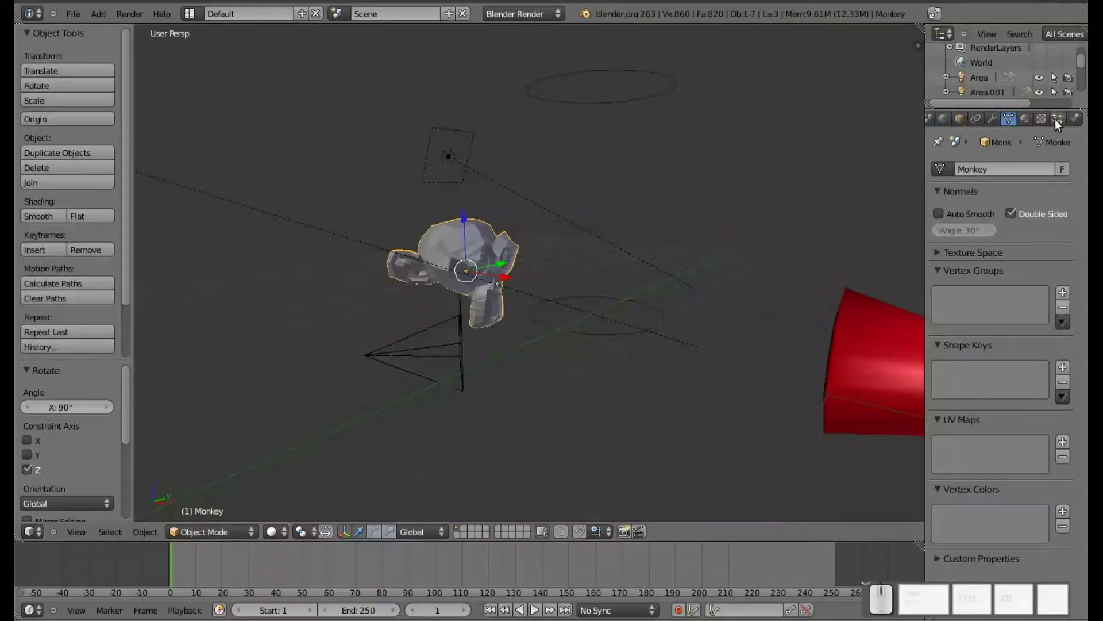
click(1074, 120)
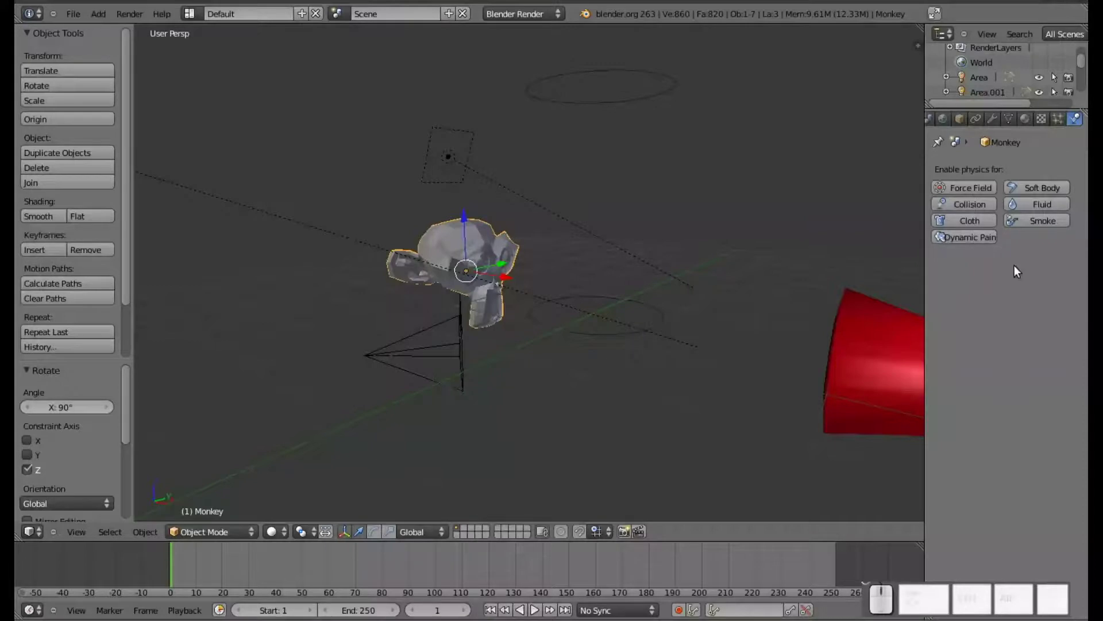
click(963, 204)
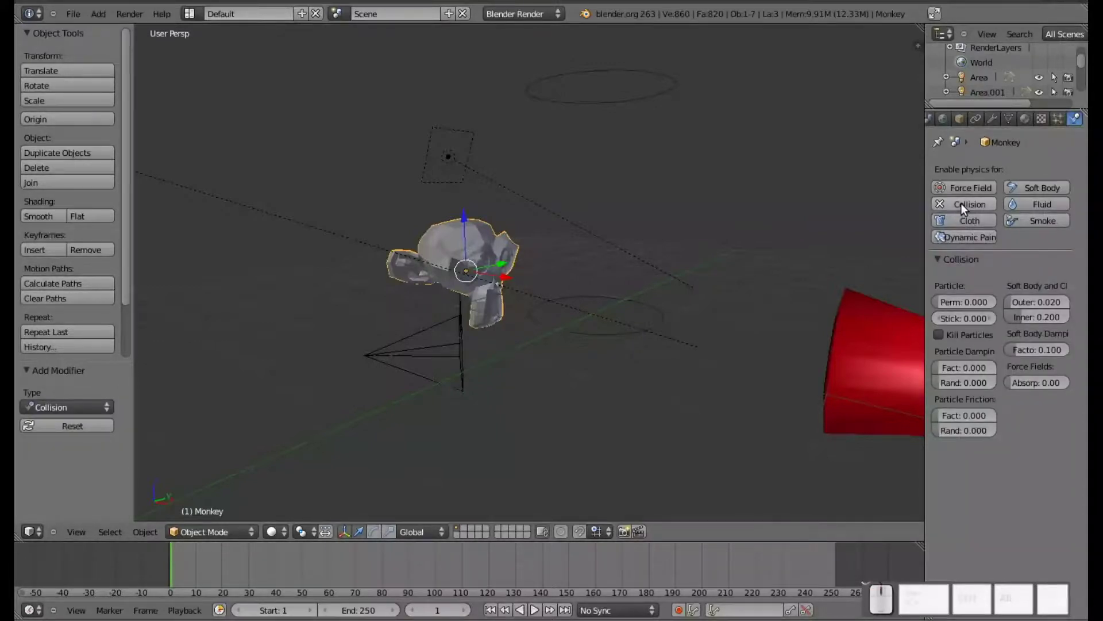
- Play the animation from two viewing angles to examine how the particles react to the monkey, ending playback at frame 1
key(alt+a)
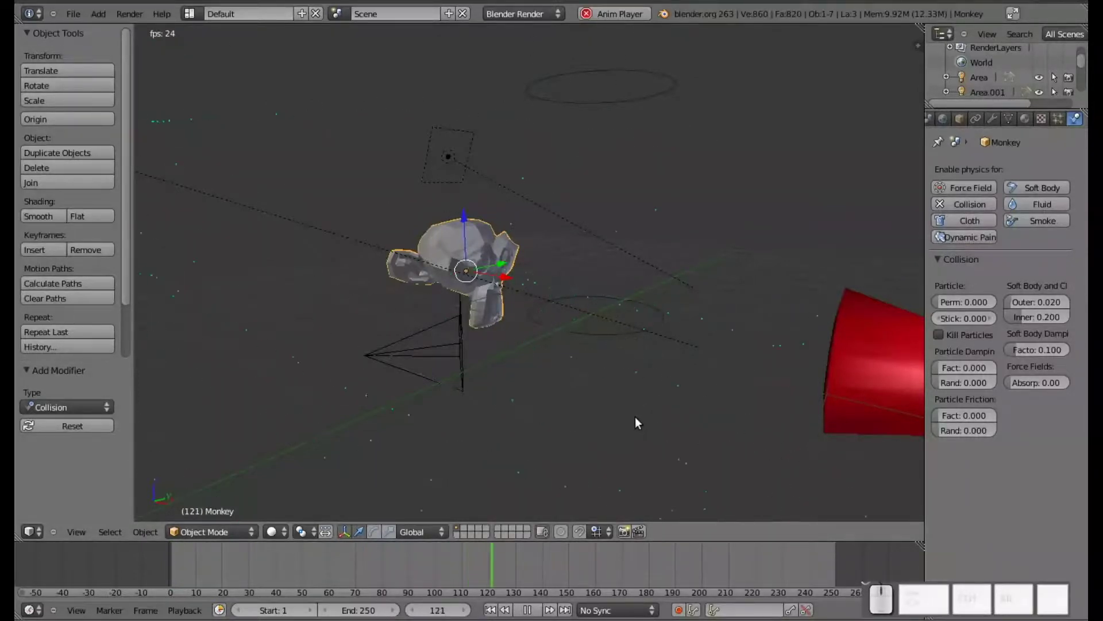
key(Escape)
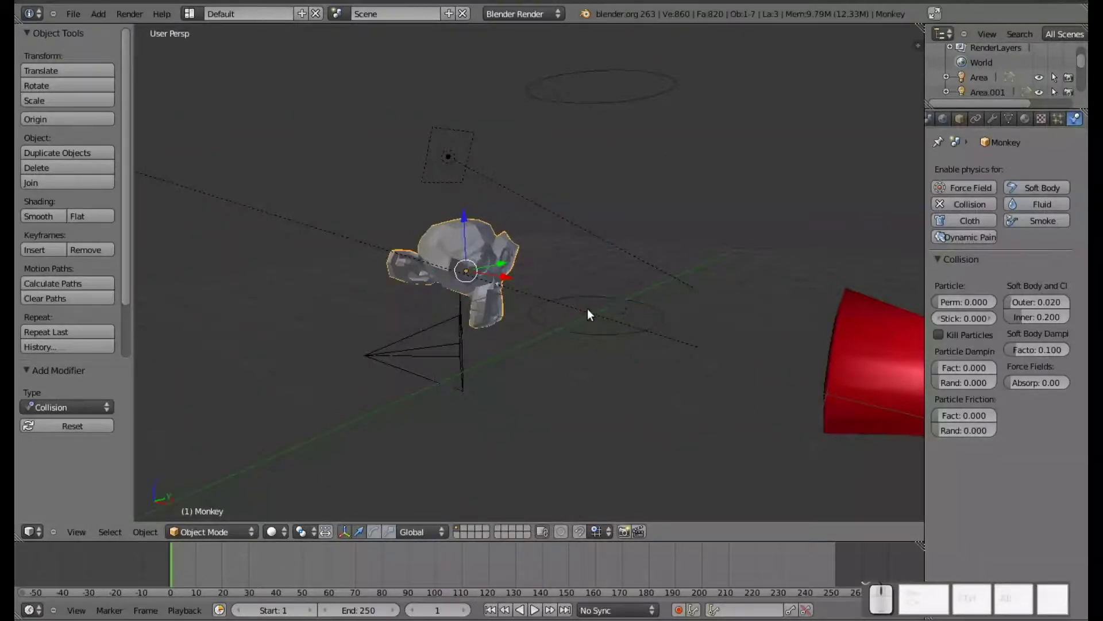
scroll(587, 308, down, 6)
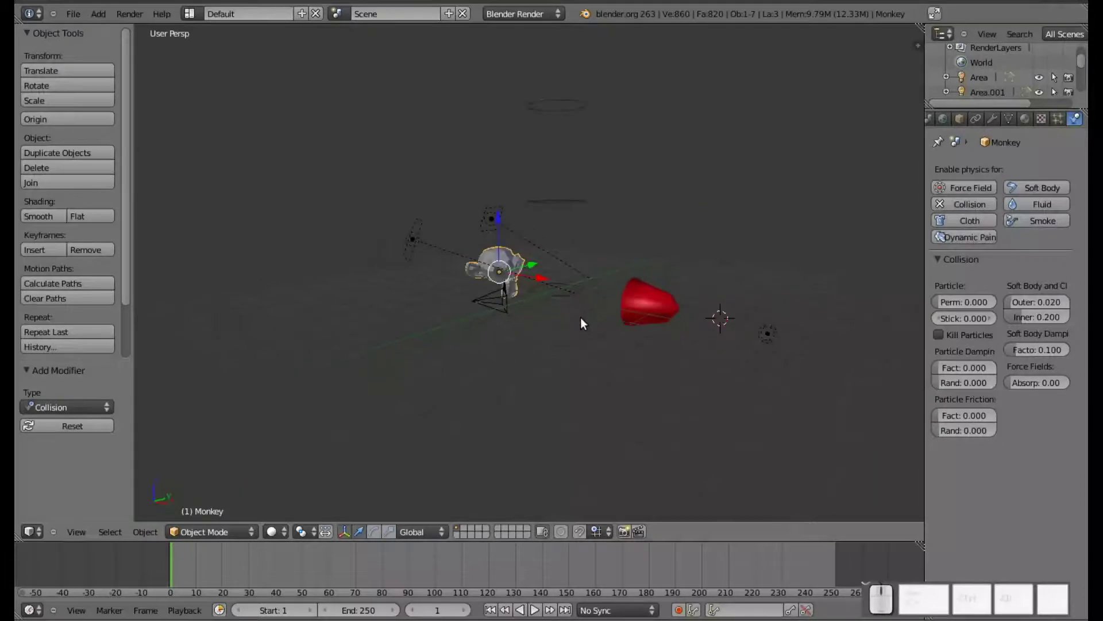
scroll(582, 323, down, 4)
mouse_move(528, 298)
middle_down()
mouse_move(578, 291)
mouse_move(545, 294)
middle_up()
scroll(545, 294, up, 4)
key(alt+a)
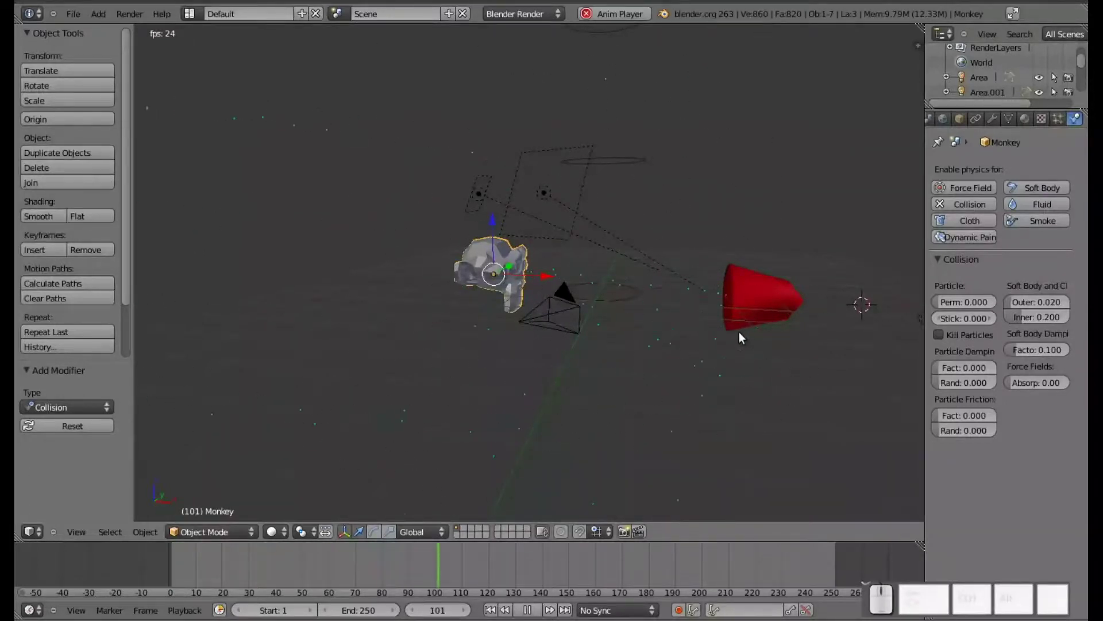
key(Escape)
- Select the lamp carrying the wind force field behind the red body and lower its strength to 48.728
scroll(678, 337, down, 3)
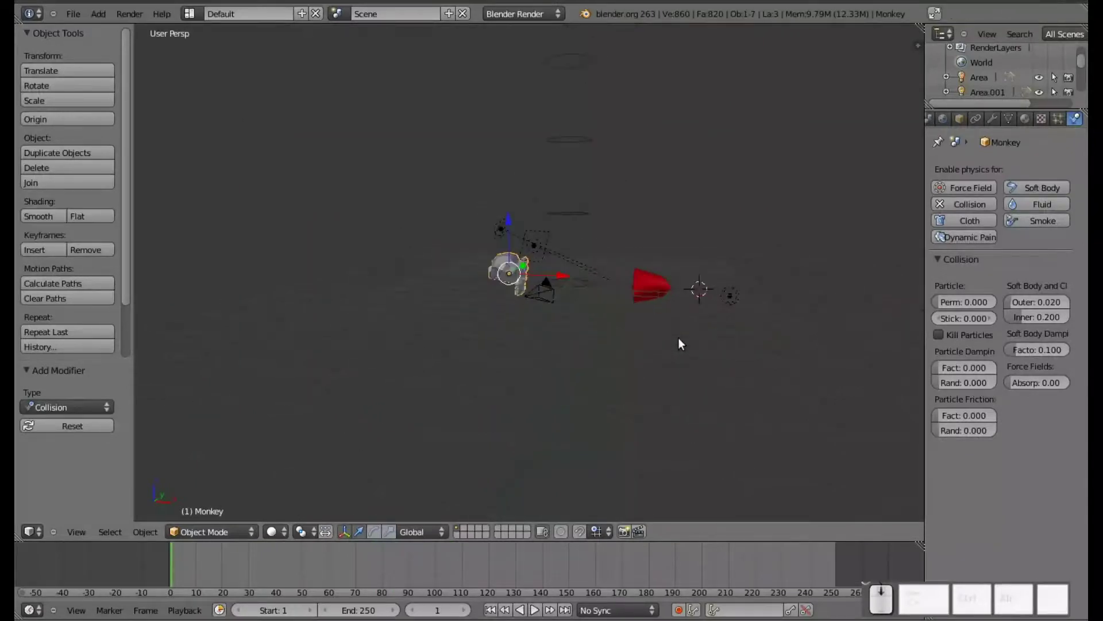
scroll(616, 299, up, 8)
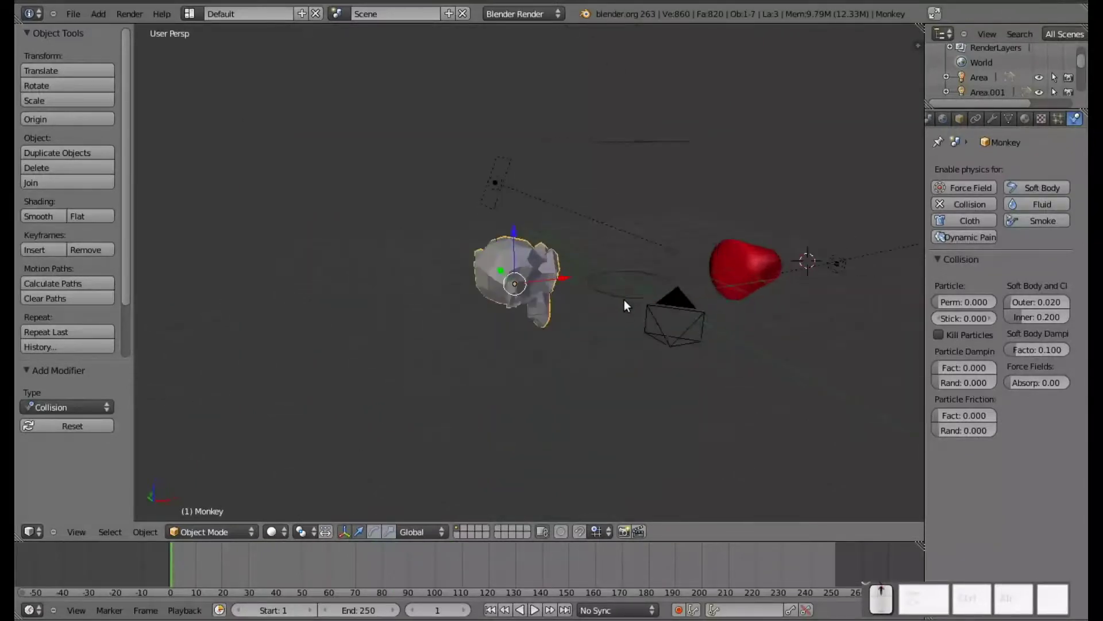
shift+middle_drag(809, 271, 626, 335)
right_click(643, 302)
scroll(644, 305, down, 6)
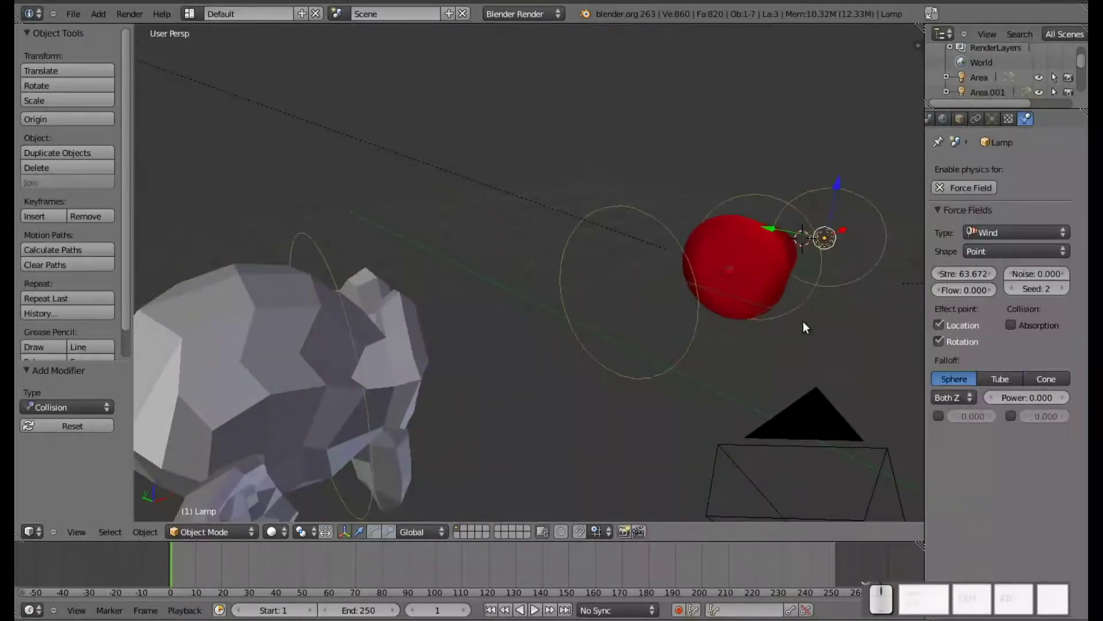
middle_drag(674, 340, 710, 334)
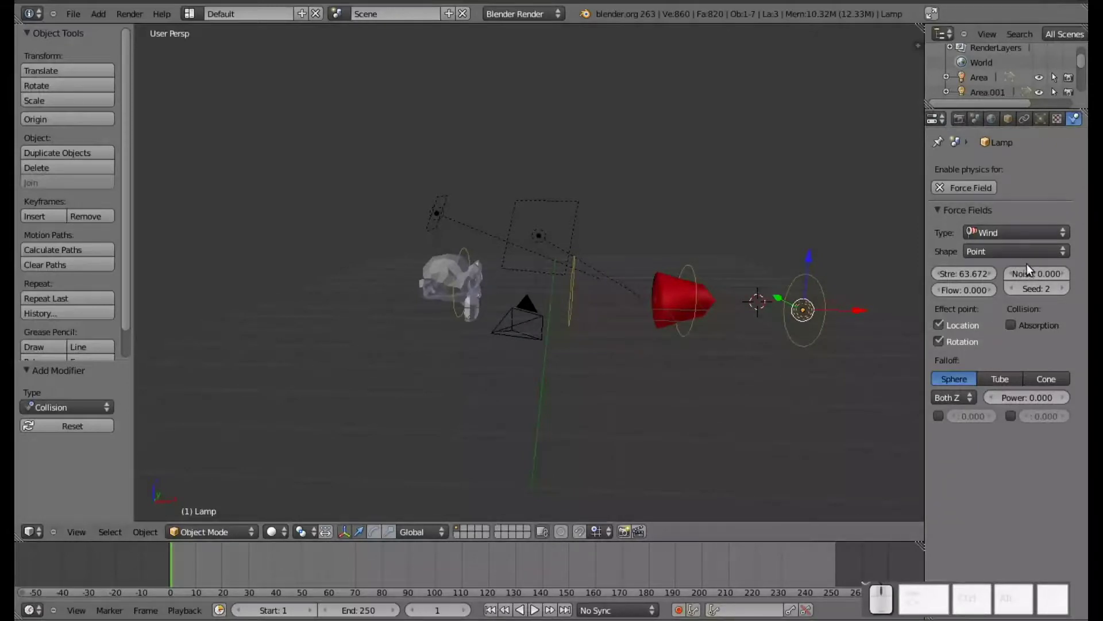
drag(965, 277, 916, 278)
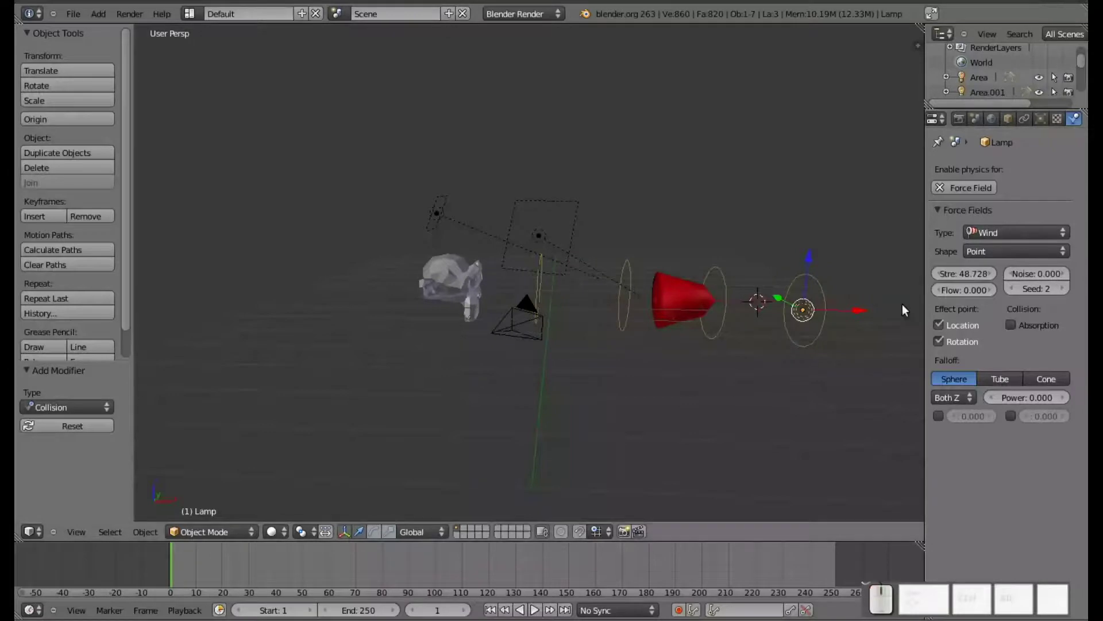
- Reduce the wind strength to 14.112 during playback, watch the particles around the monkey, and end playback at frame 1
key(alt+a)
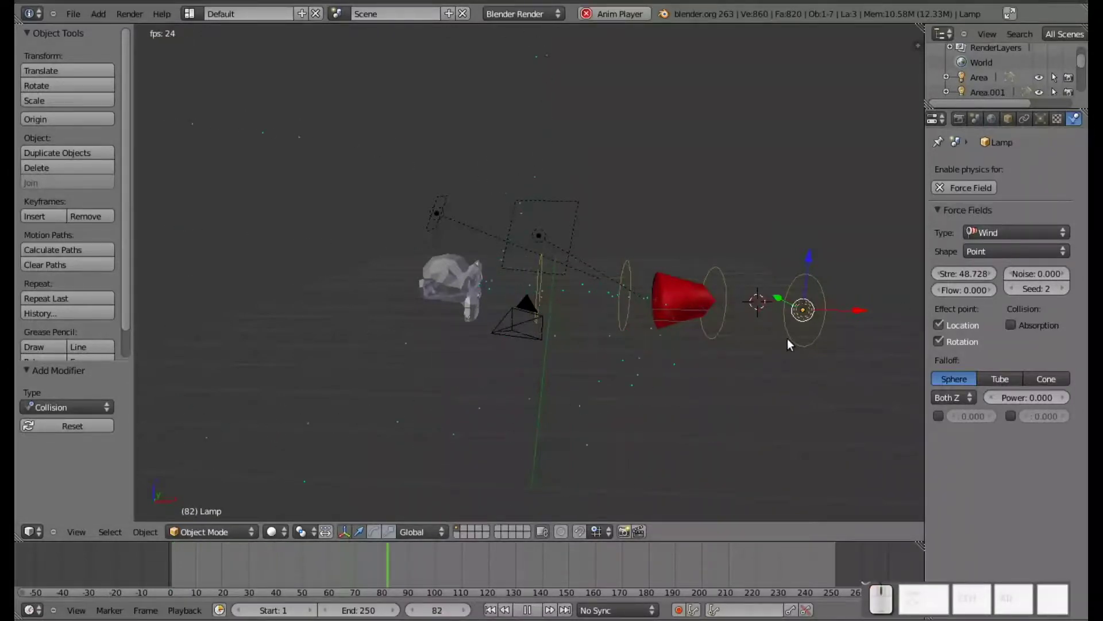
drag(970, 277, 901, 278)
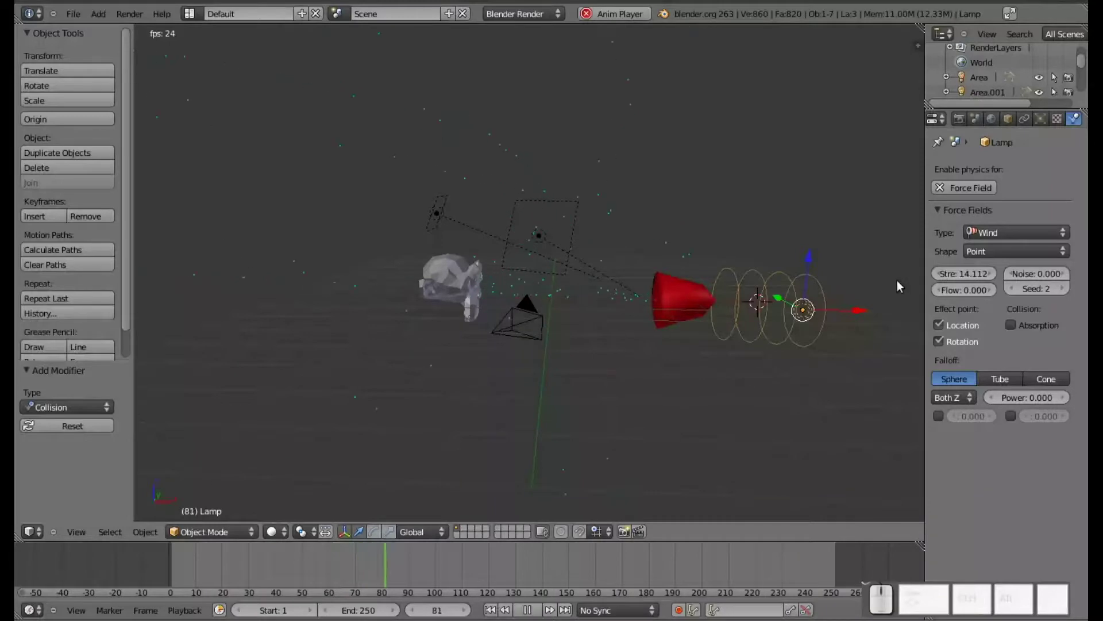
middle_drag(370, 355, 325, 347)
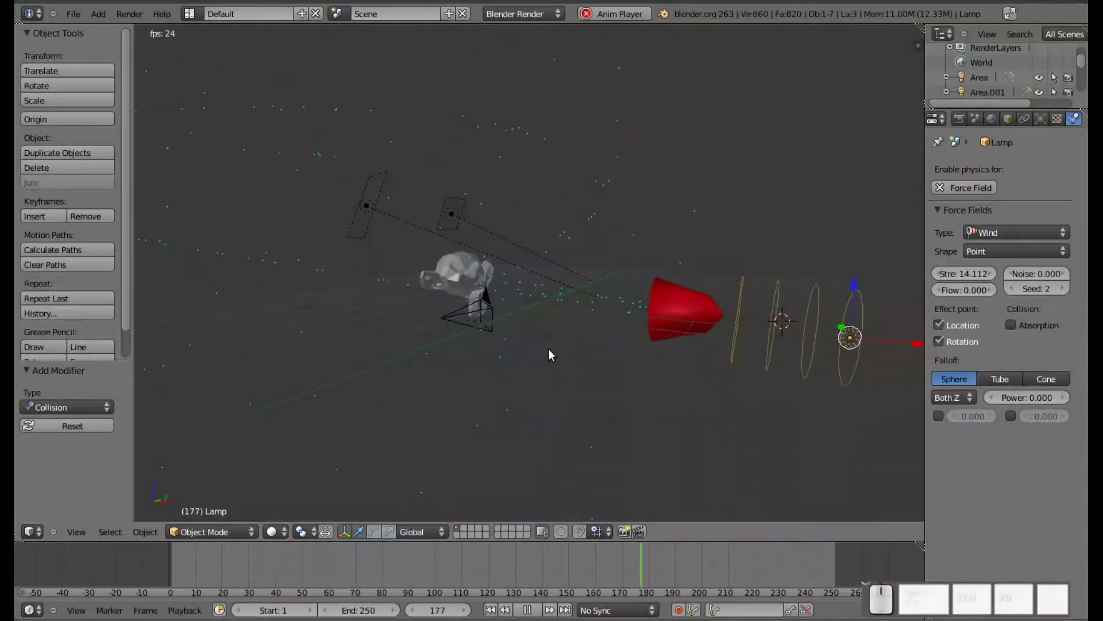
scroll(546, 349, up, 3)
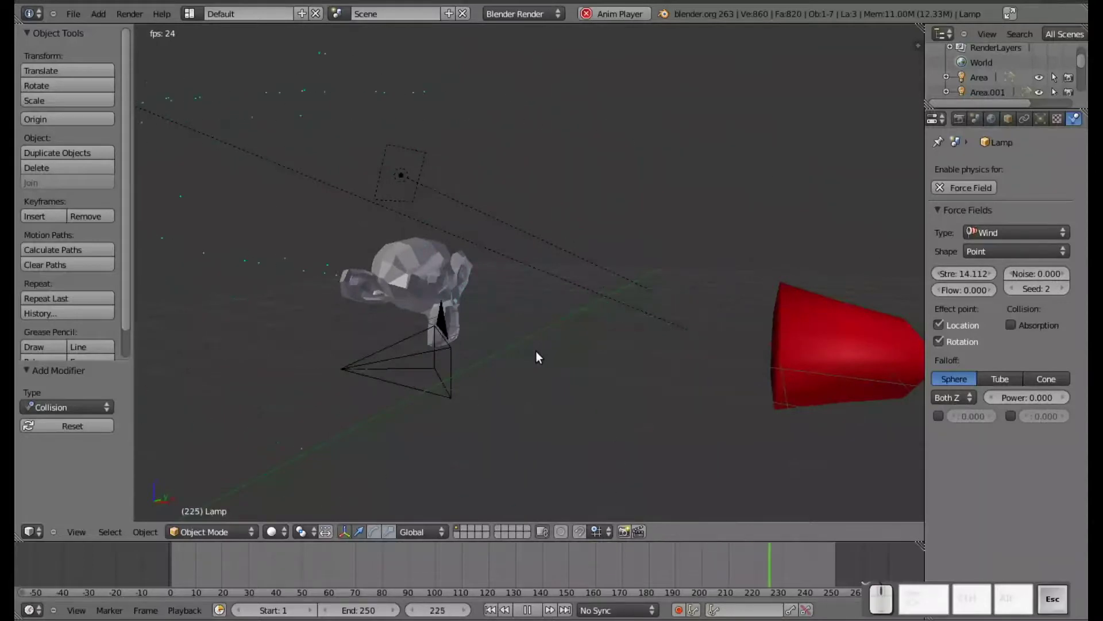
key(Escape)
- Apply smooth shading to the monkey head
scroll(536, 351, down, 2)
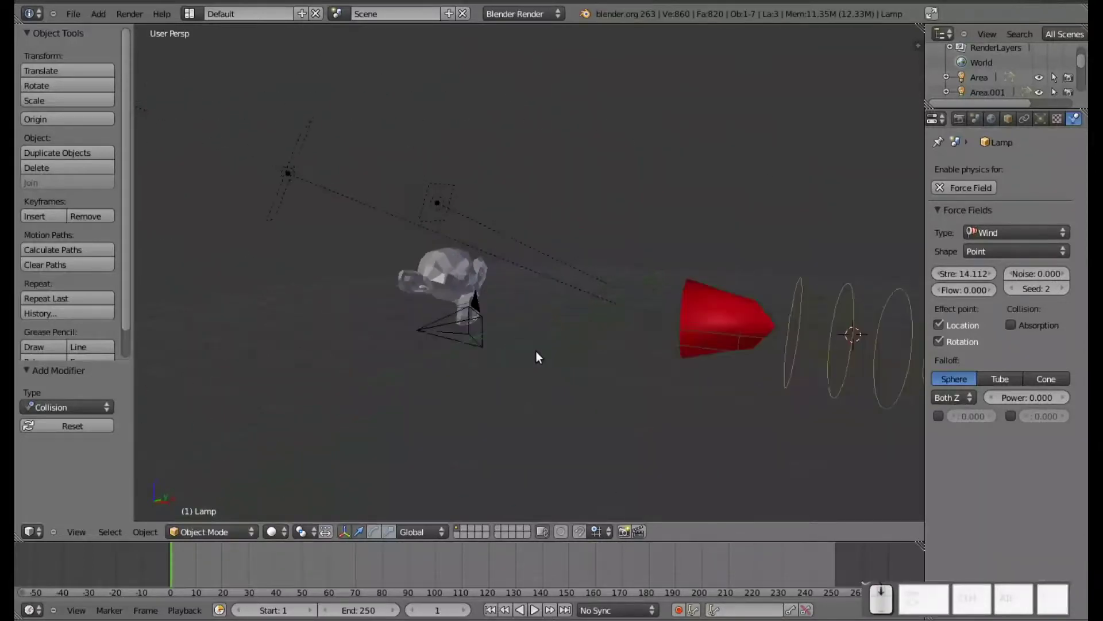
right_click(452, 278)
click(49, 215)
mouse_move(192, 252)
middle_down()
mouse_move(357, 285)
mouse_move(323, 265)
mouse_move(357, 290)
middle_up()
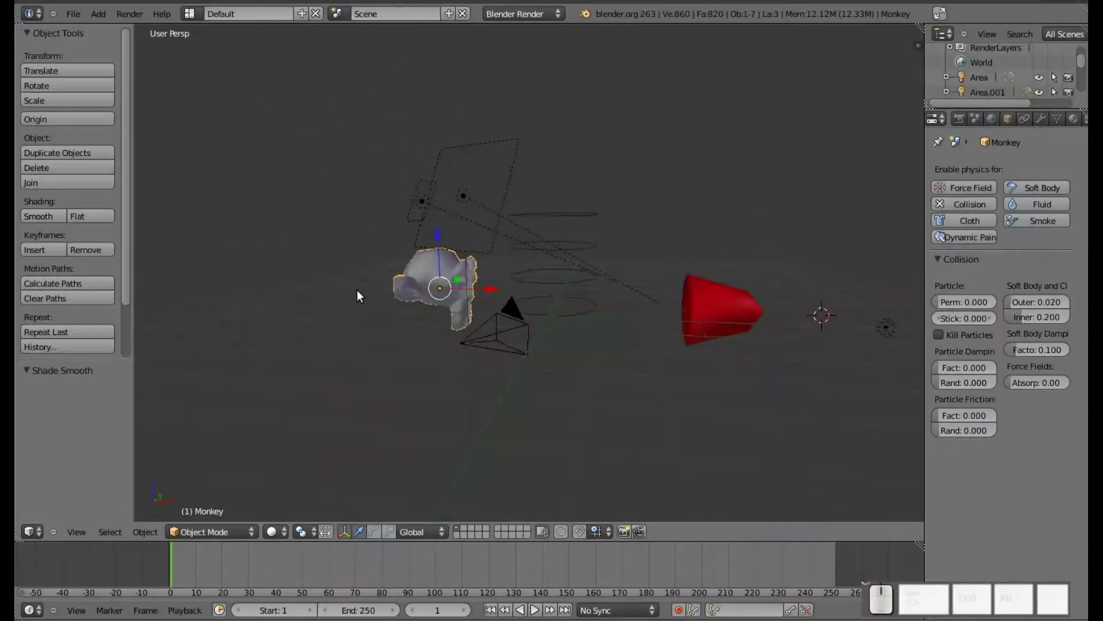
- Look through the camera and pull it back along its local Z axis, about -2.10 in X and -2.46 in Y
key(KP_0)
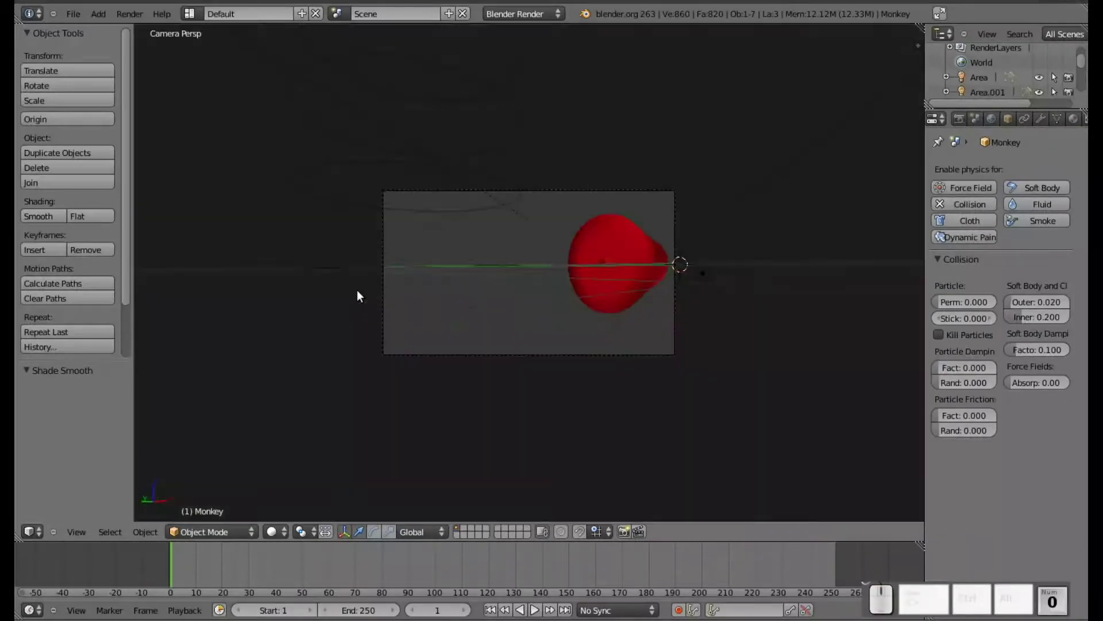
right_click(530, 355)
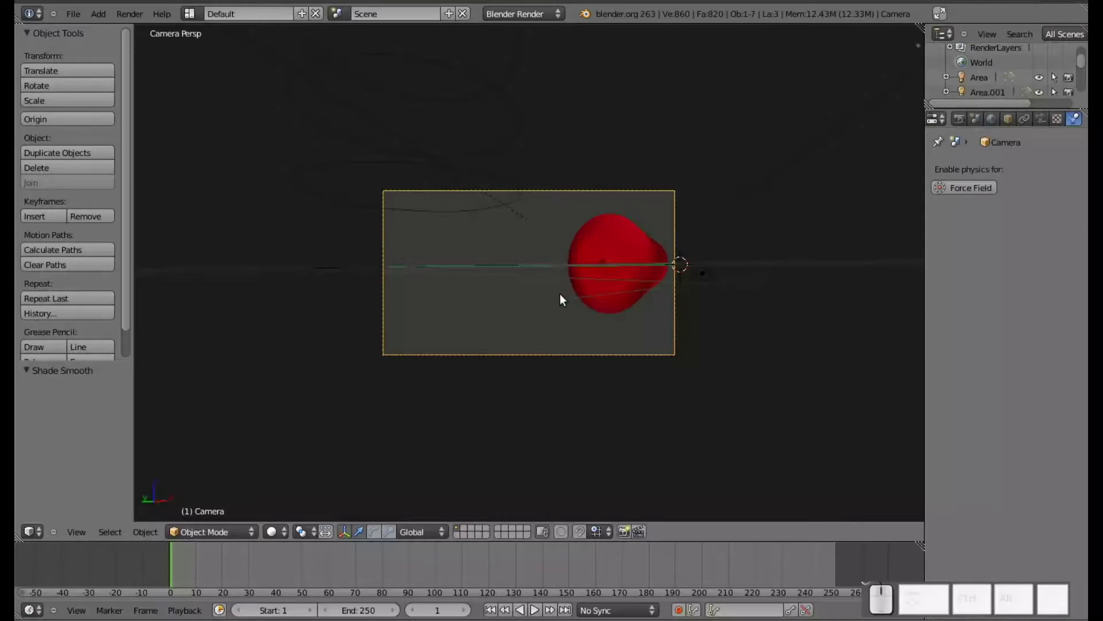
key(g)
key(z)
key(z)
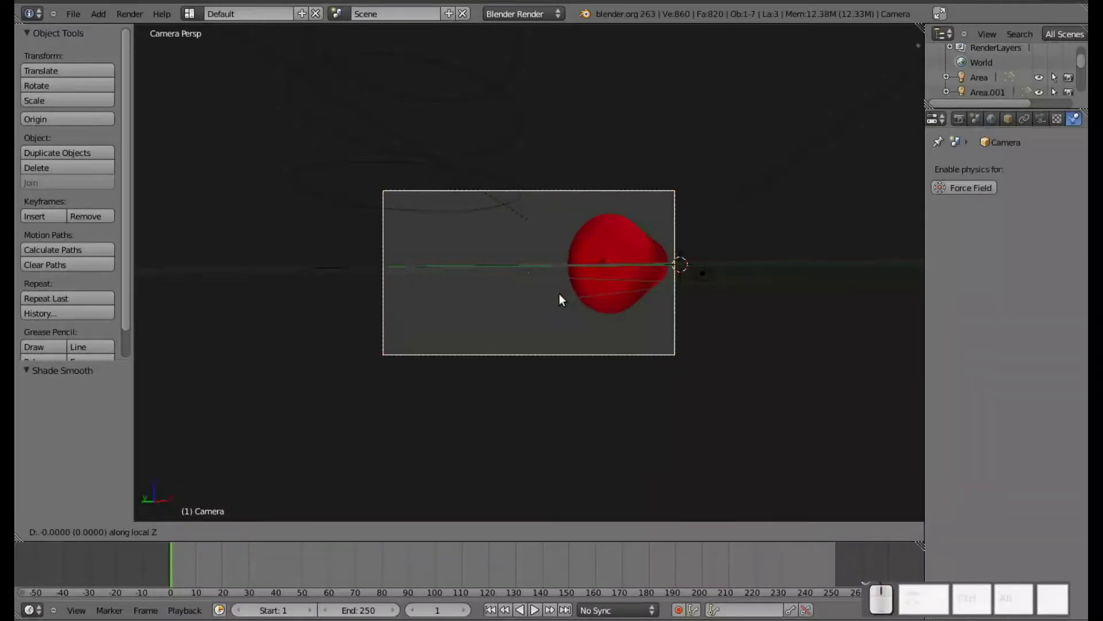
click(563, 342)
- Rotate the camera about 10.88° around the global Z axis to bring the monkey into the frame
key(r)
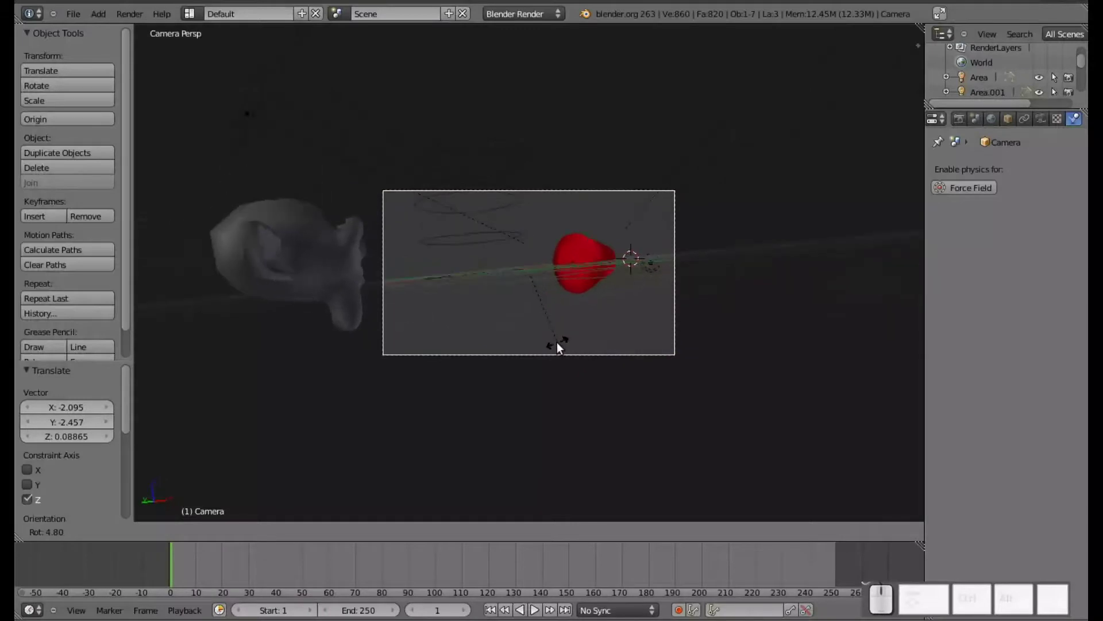
key(Escape)
key(r)
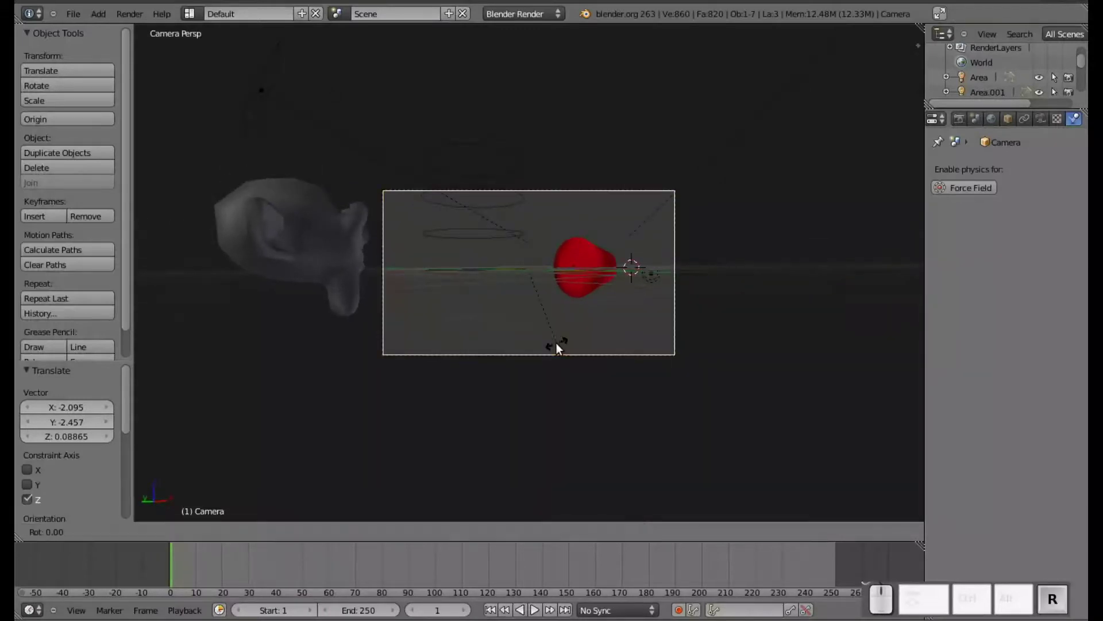
key(z)
click(574, 347)
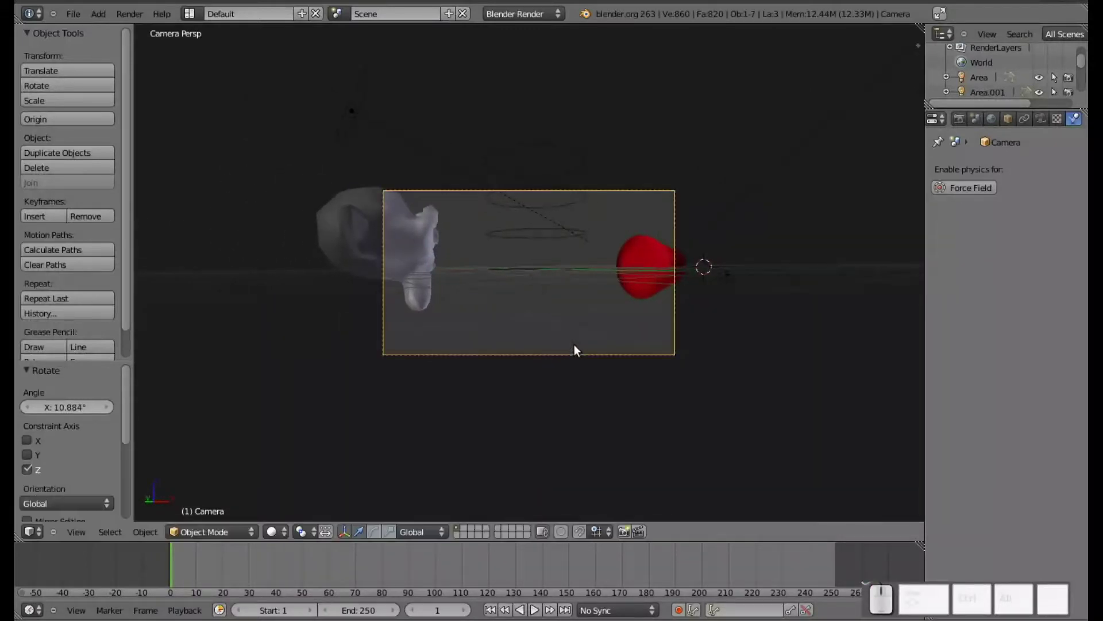
- Move the camera farther back along its local Z axis, about -0.82 in X and -1.45 in Y, to fit both objects
key(g)
key(z)
key(z)
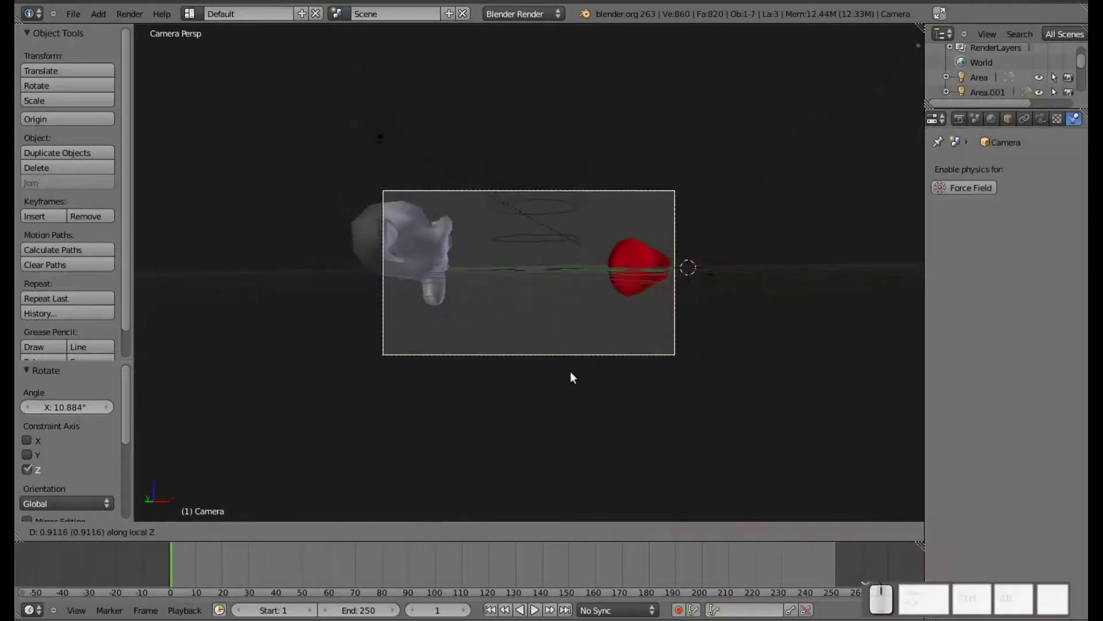
click(571, 384)
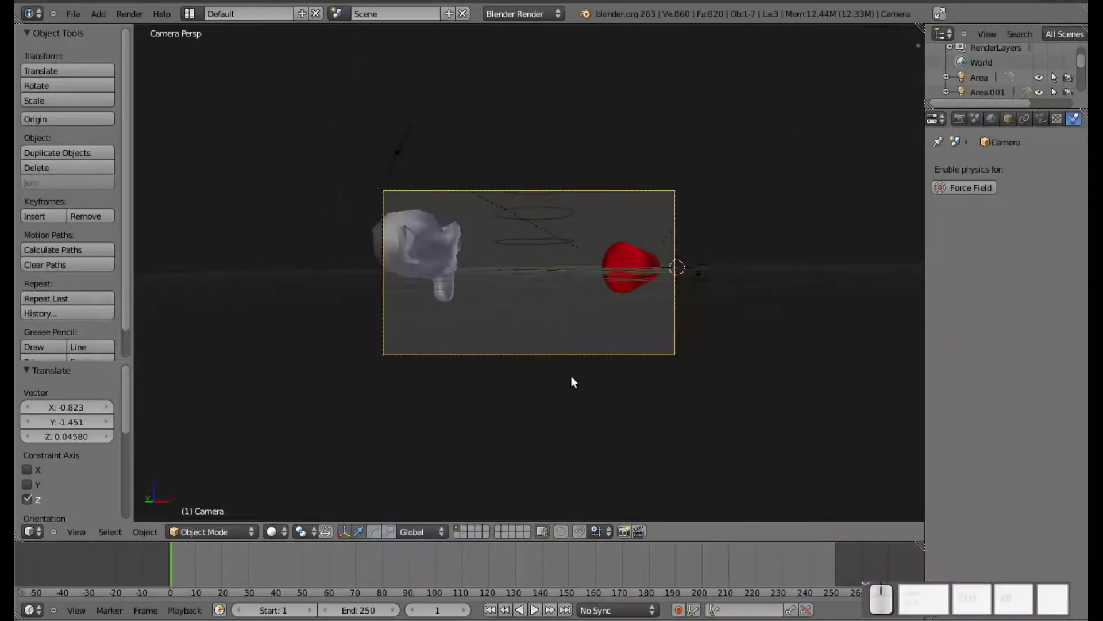
- Play the particle animation in the camera view, stop it at frame 25, and render that frame
key(alt+a)
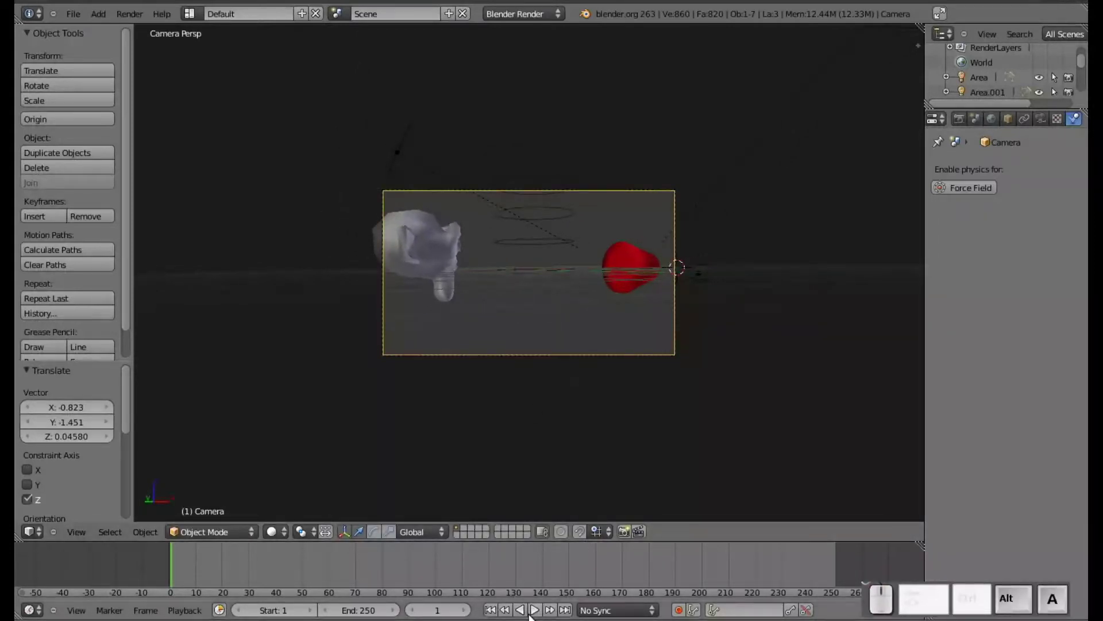
click(523, 612)
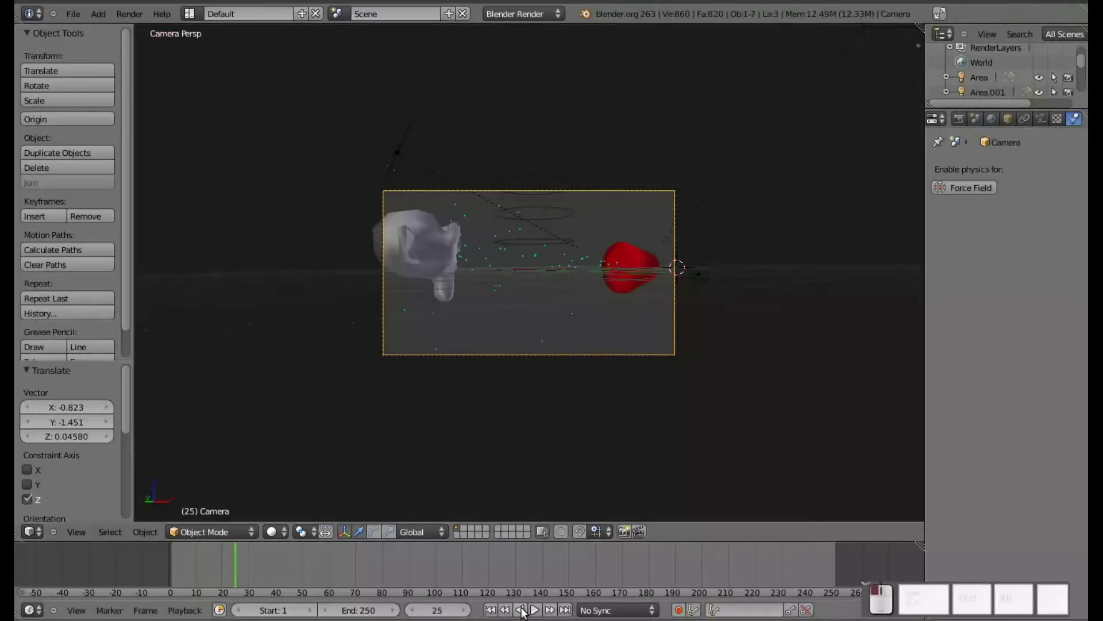
key(F12)
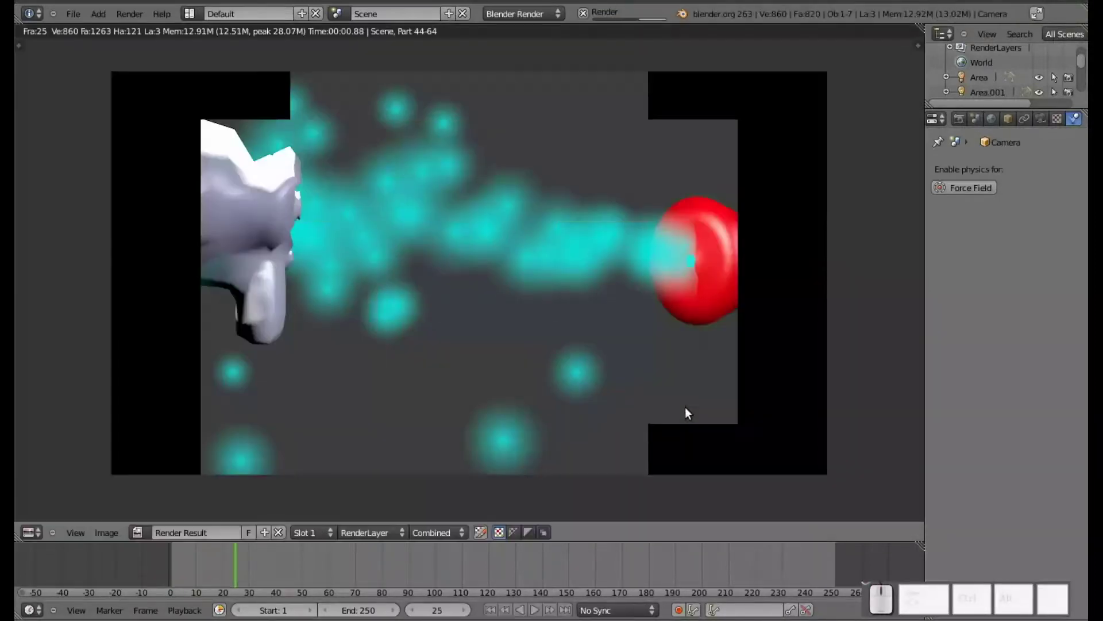